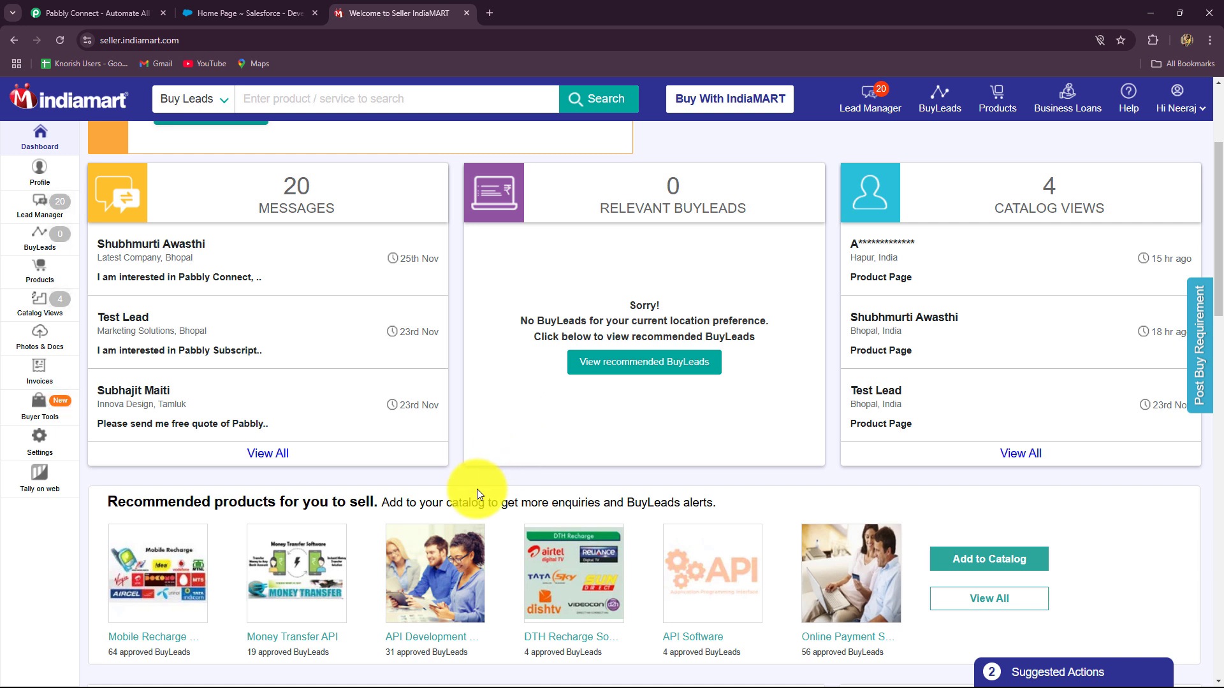
Look over the IndiaMART seller dashboard and the Salesforce home page.
scroll(477, 488, "down", 1)
scroll(478, 494, "up", 2)
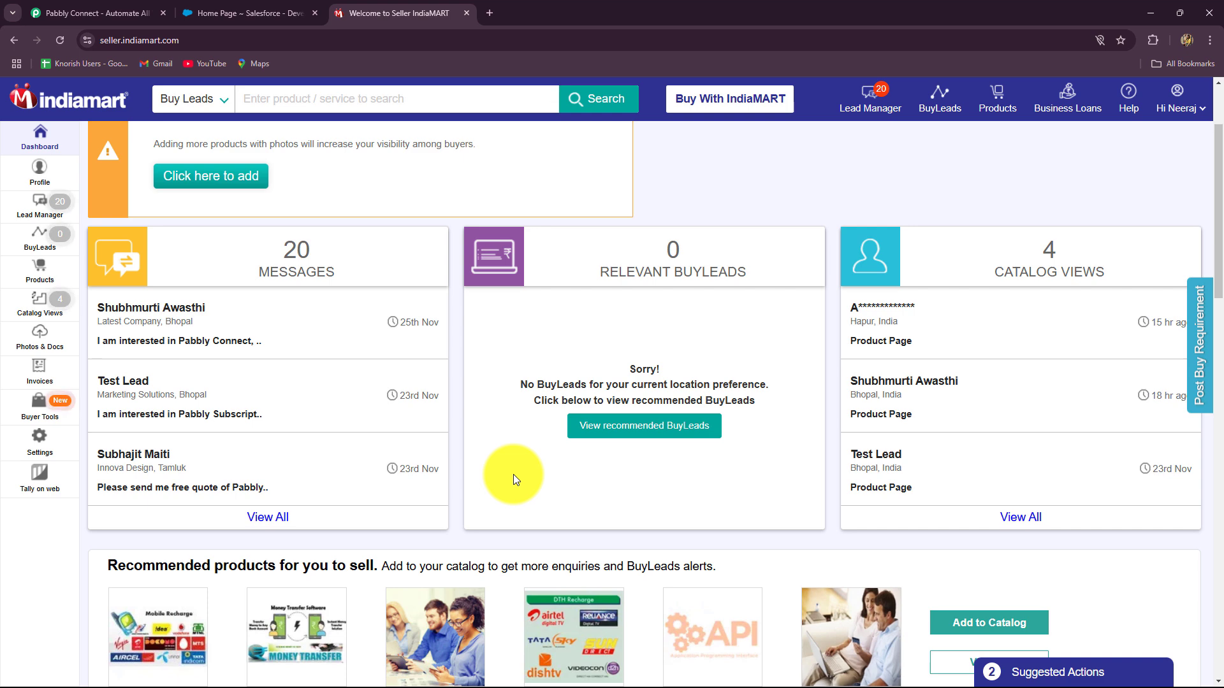
left_click(233, 14)
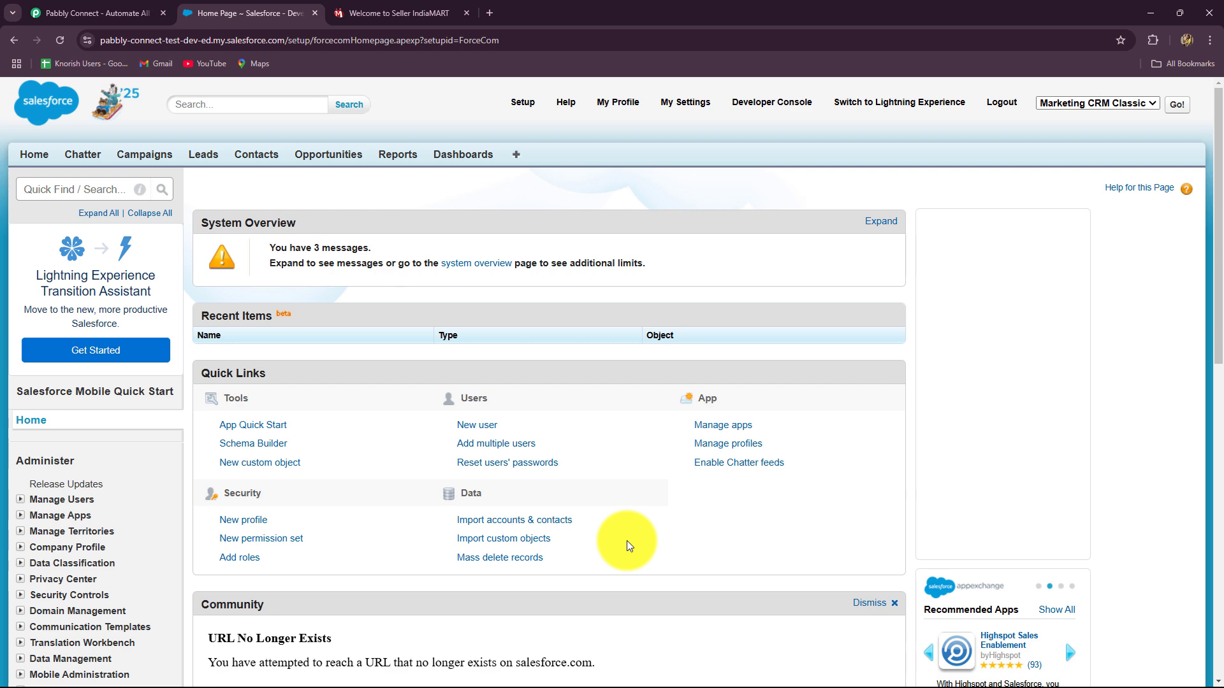
left_click(428, 18)
left_click(293, 13)
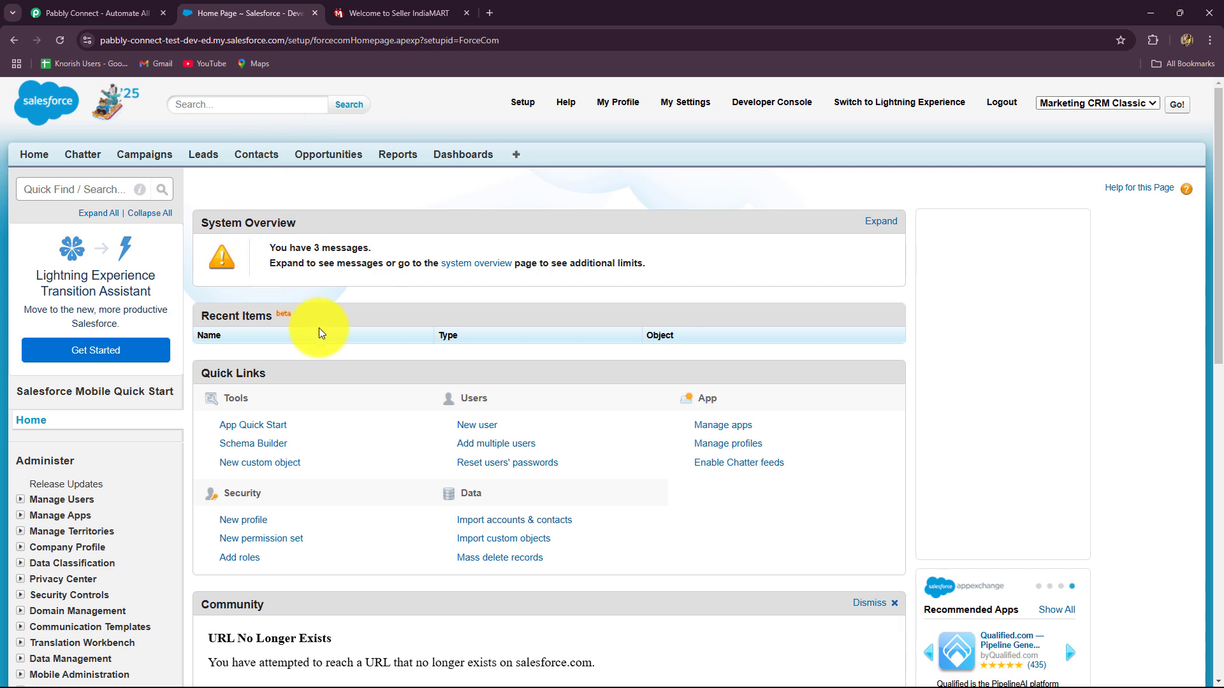
Switch to the Pabbly Connect website, dismiss the Black Friday offer and sign in with the existing account.
left_click(87, 6)
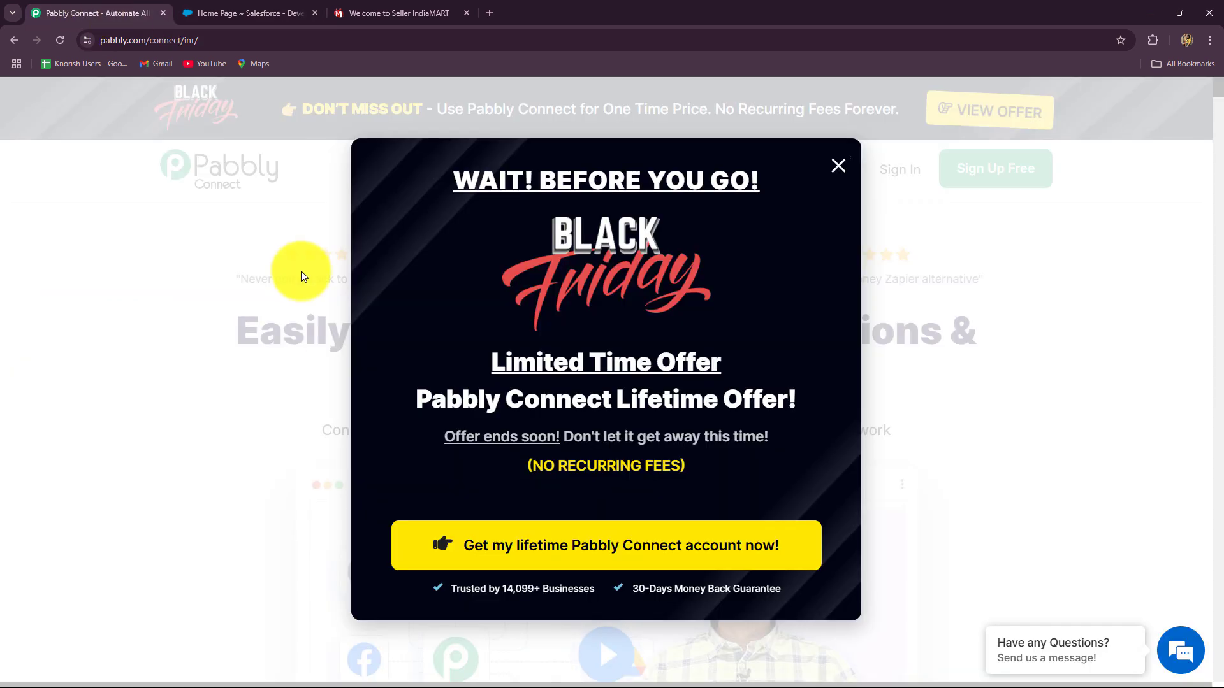
left_click(841, 169)
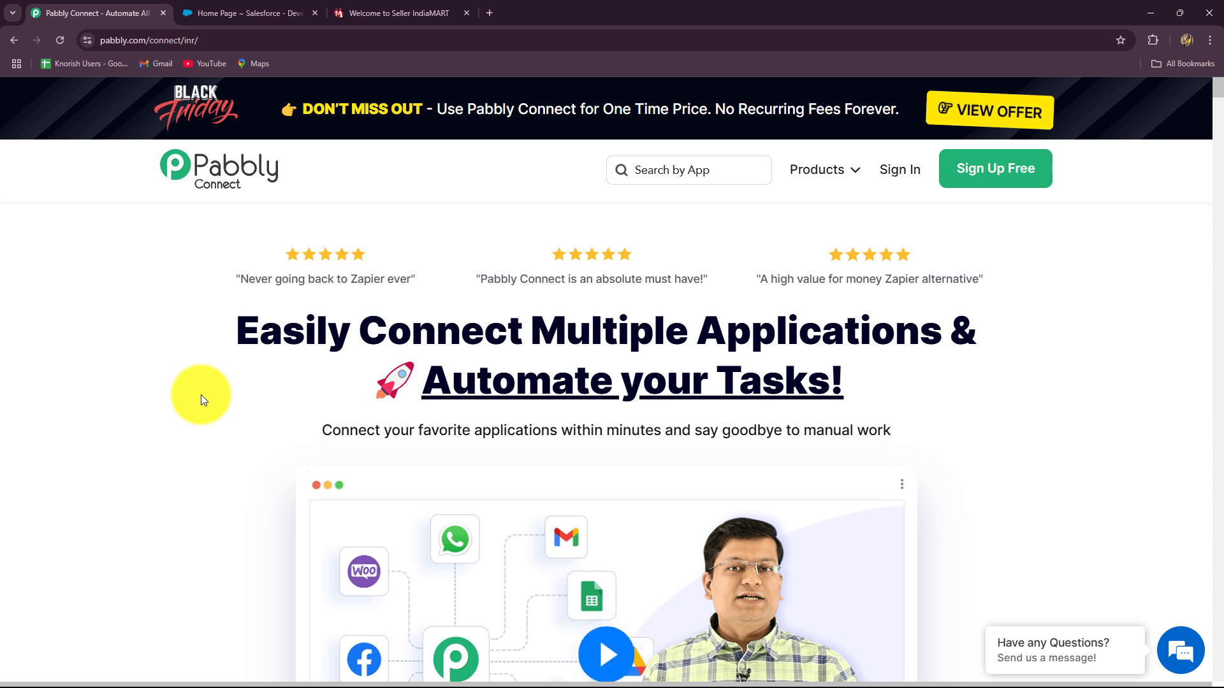
left_click(206, 37)
left_click(132, 342)
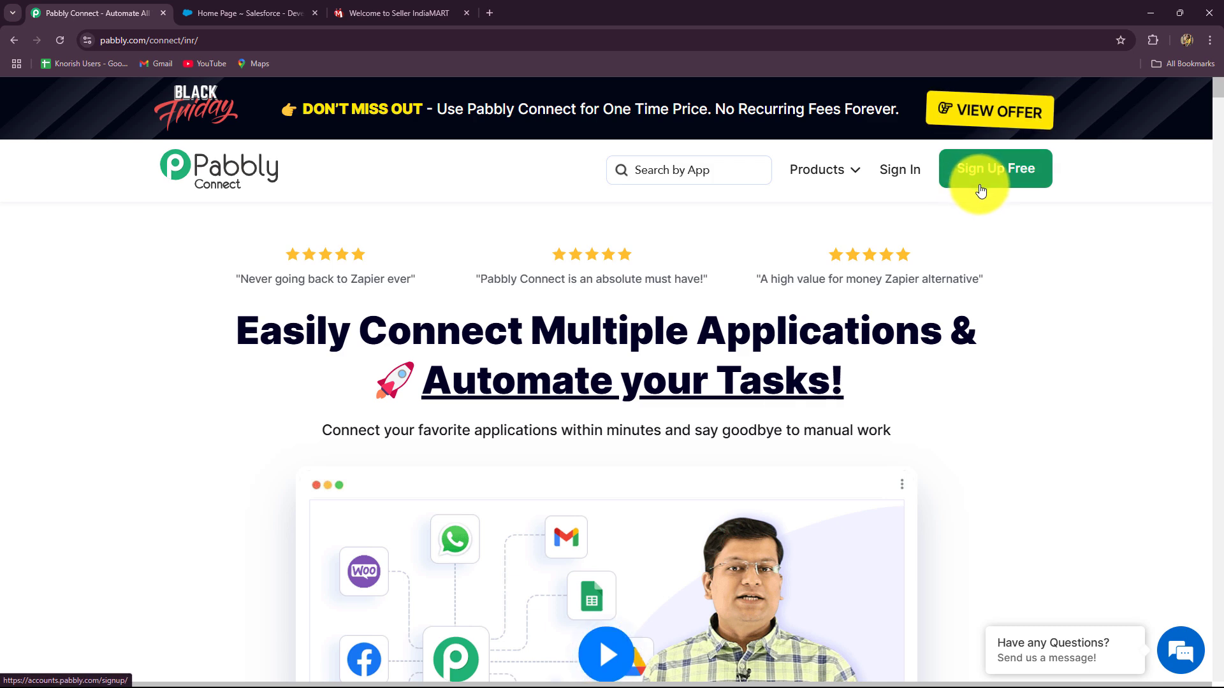
left_click_drag(240, 323, 1019, 423)
left_click(1019, 423)
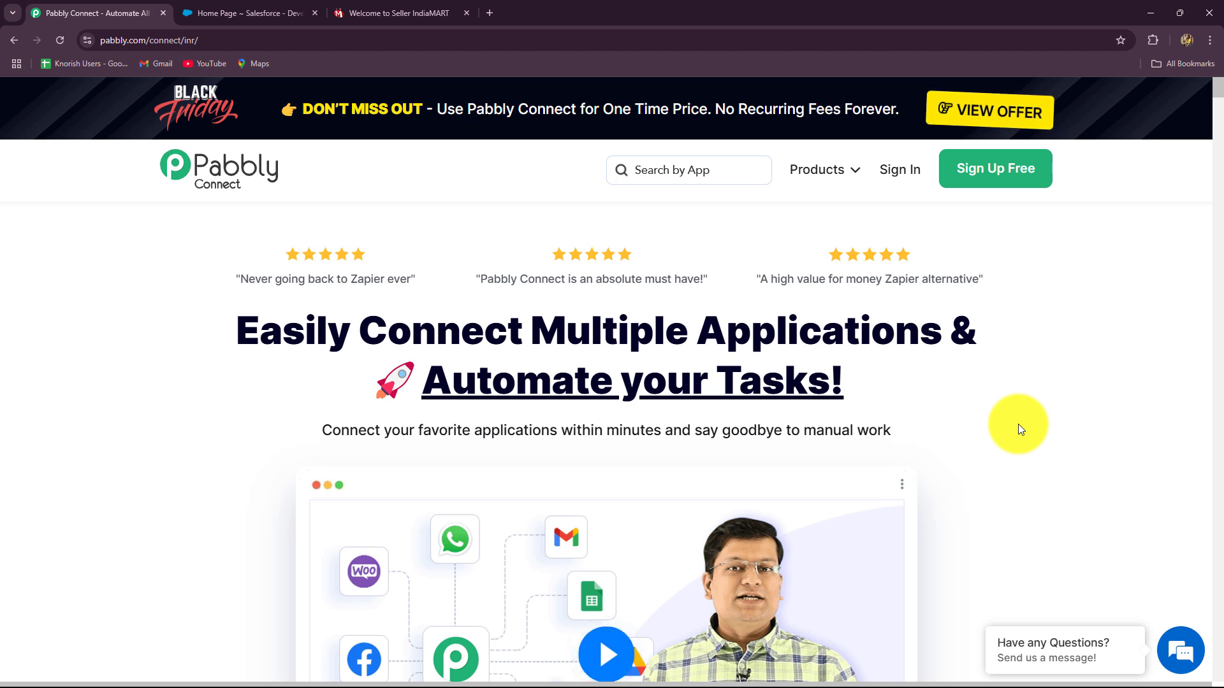
left_click(898, 161)
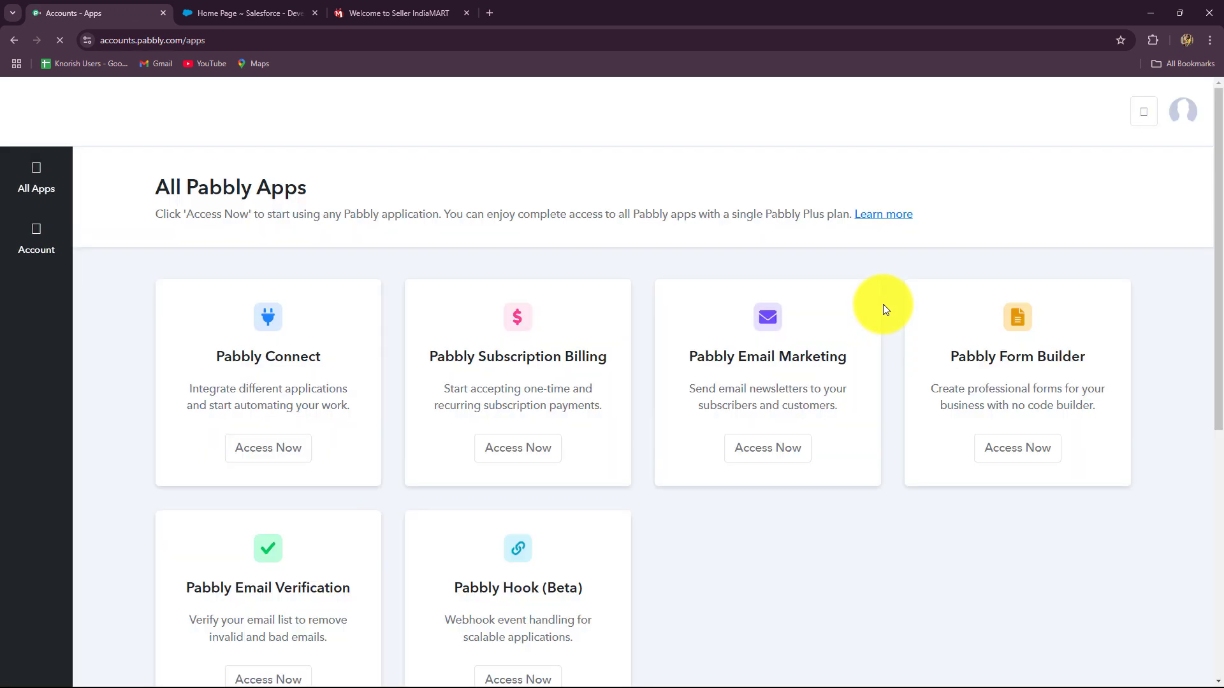
Open Pabbly Connect from the list of all Pabbly apps.
scroll(928, 411, "down", 3)
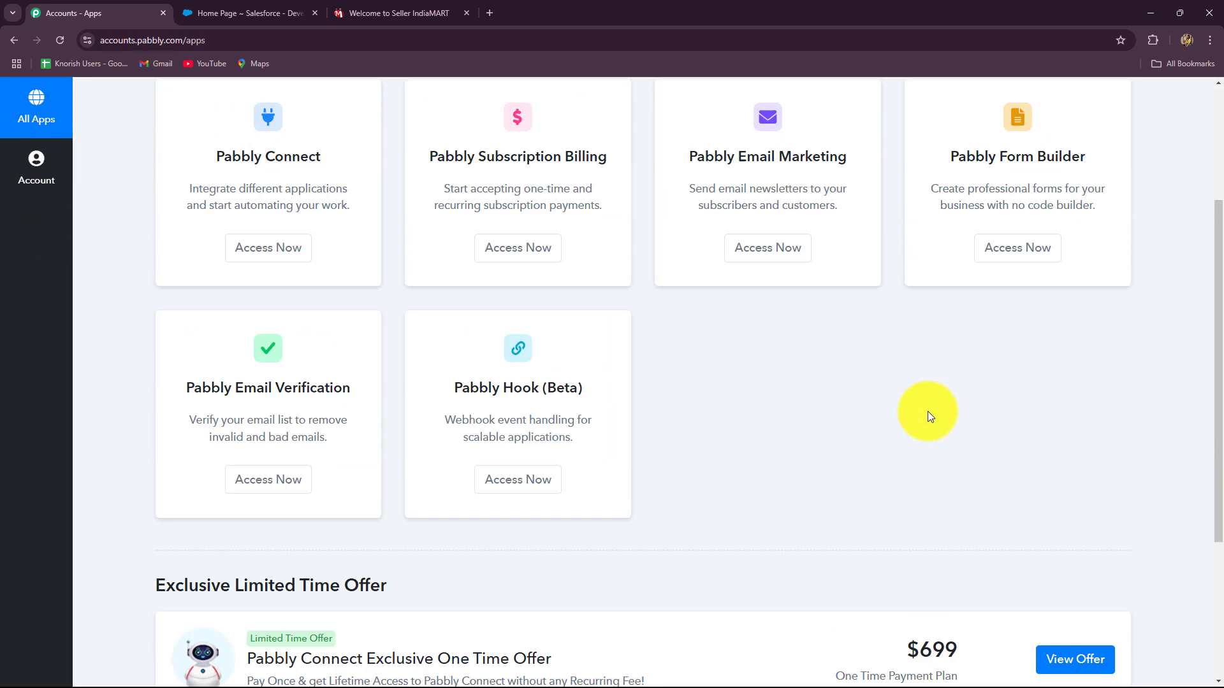
scroll(905, 426, "up", 1)
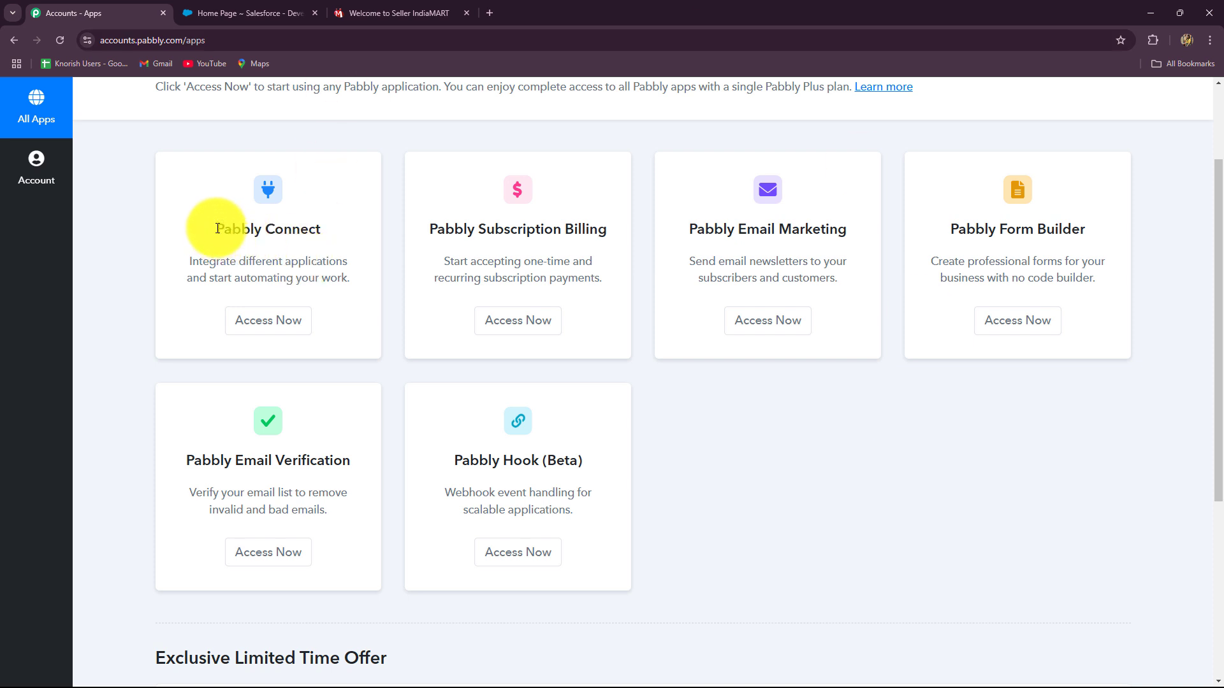
left_click_drag(213, 231, 285, 327)
left_click(285, 327)
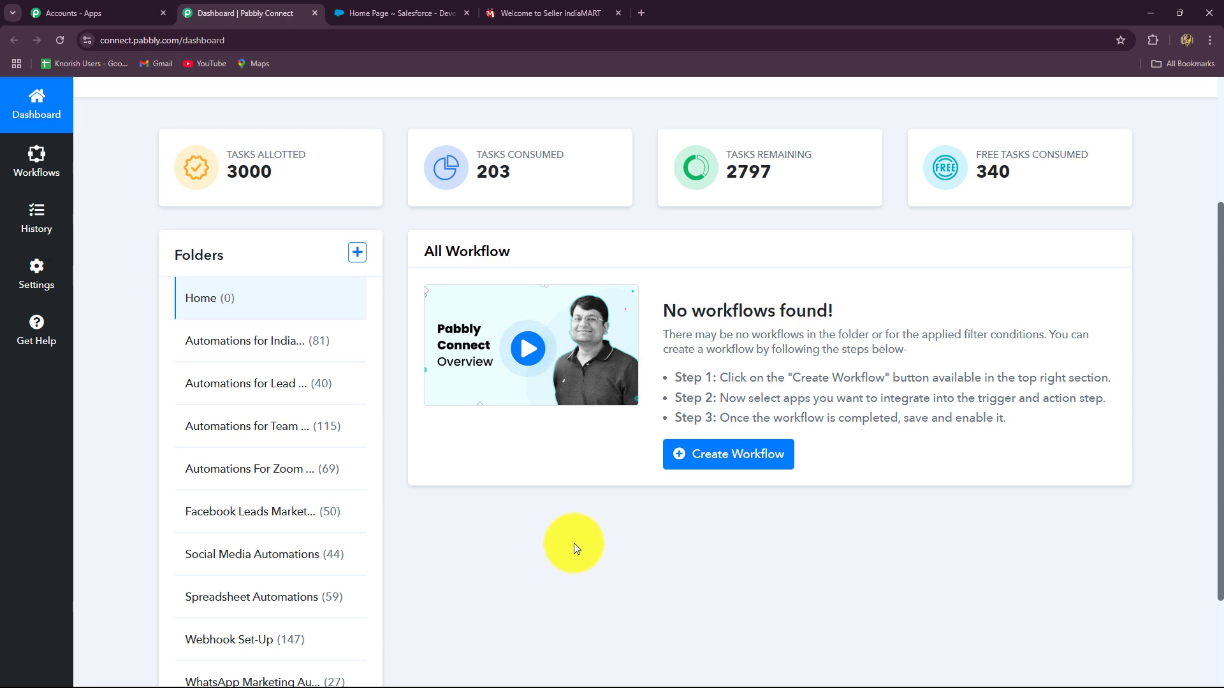
Start a new workflow and name it "Add IndiaMART Leads / Enquiries to Salesforce for Foreign Lang...".
scroll(573, 543, "down", 2)
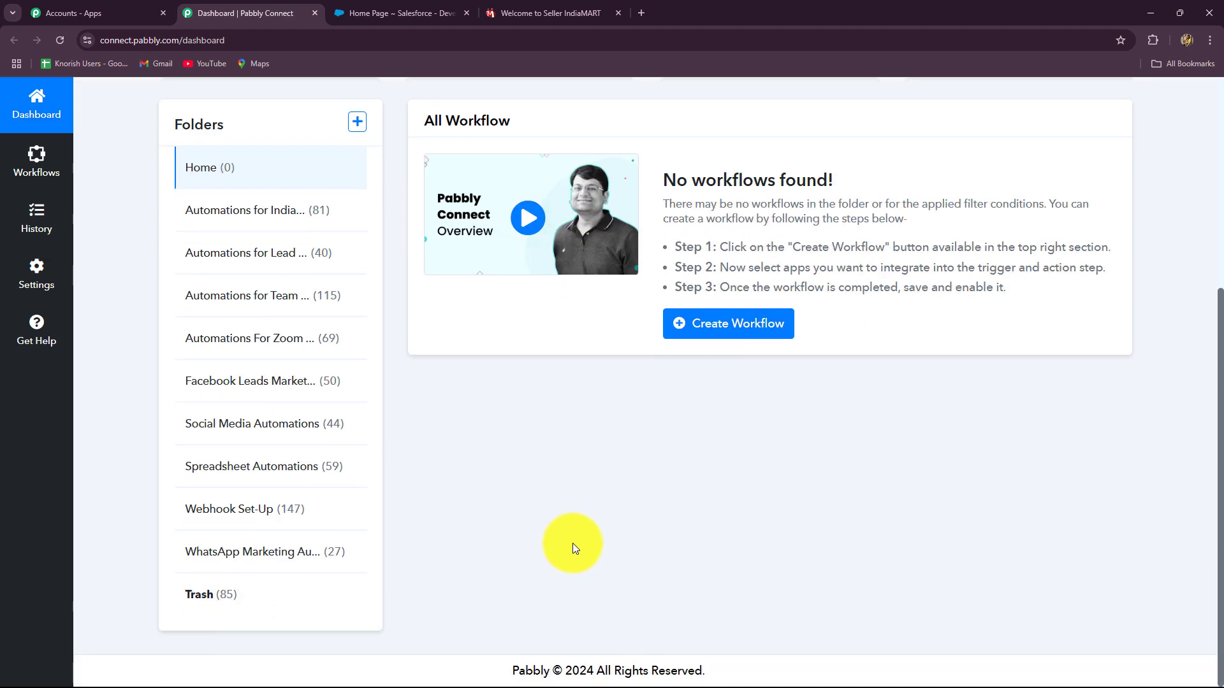
scroll(572, 543, "up", 3)
scroll(572, 544, "down", 2)
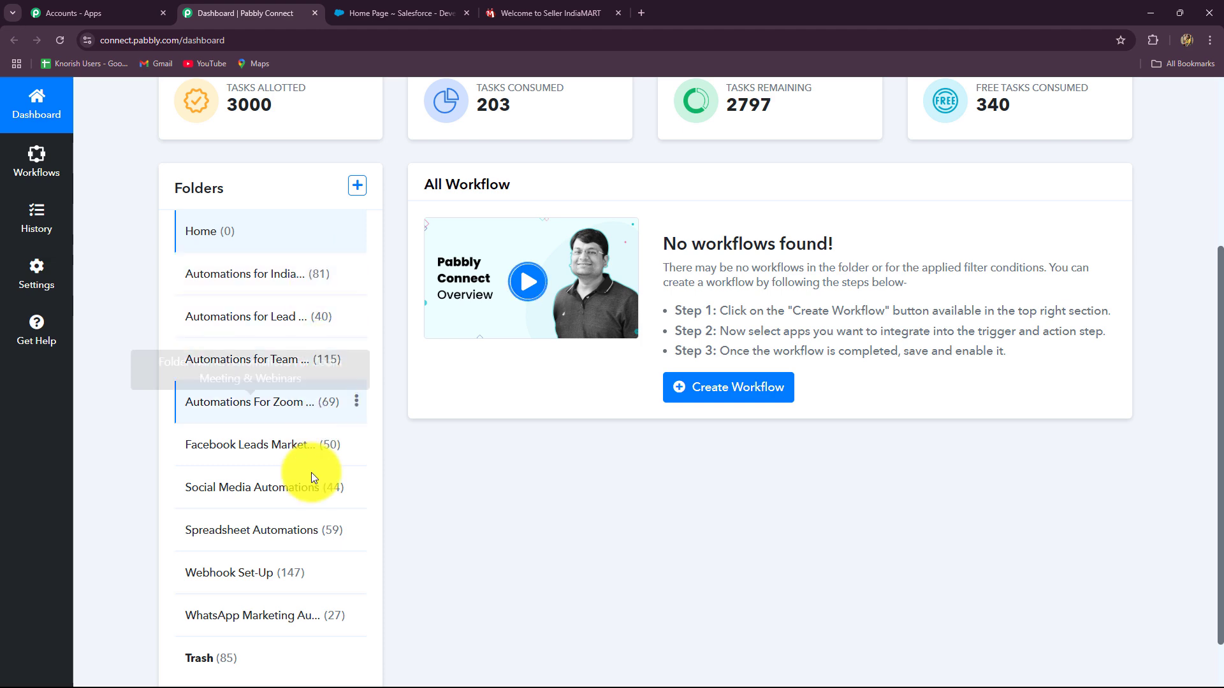
scroll(492, 611, "up", 4)
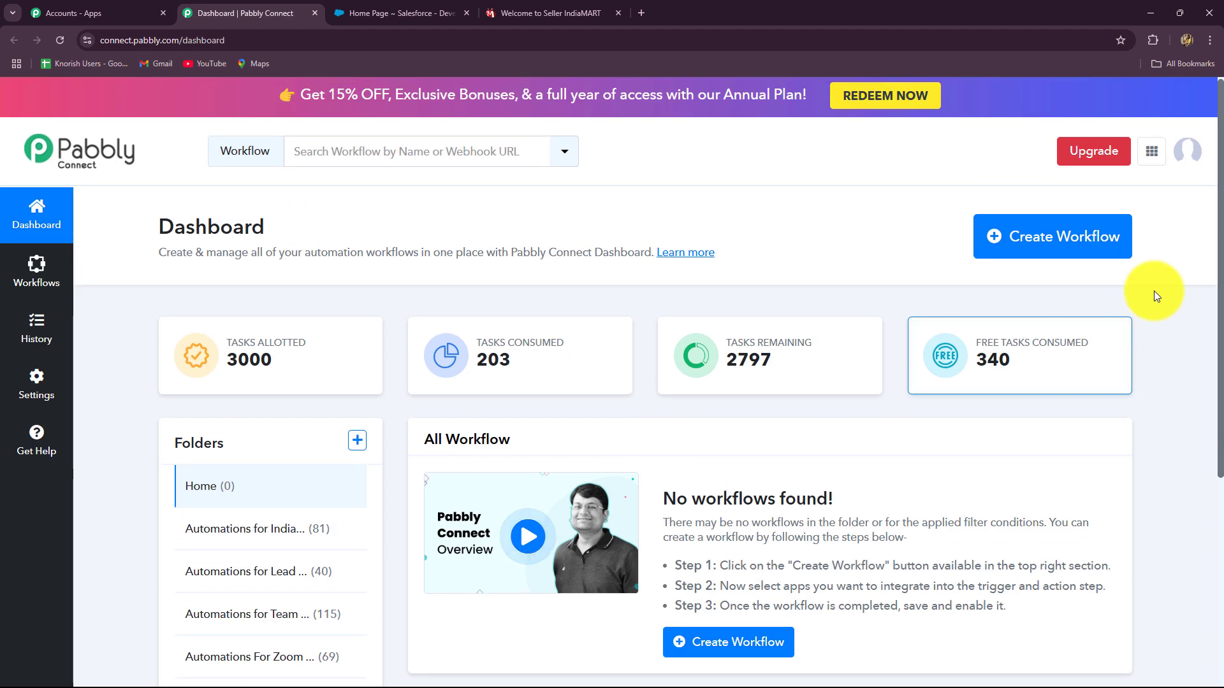
left_click(1099, 246)
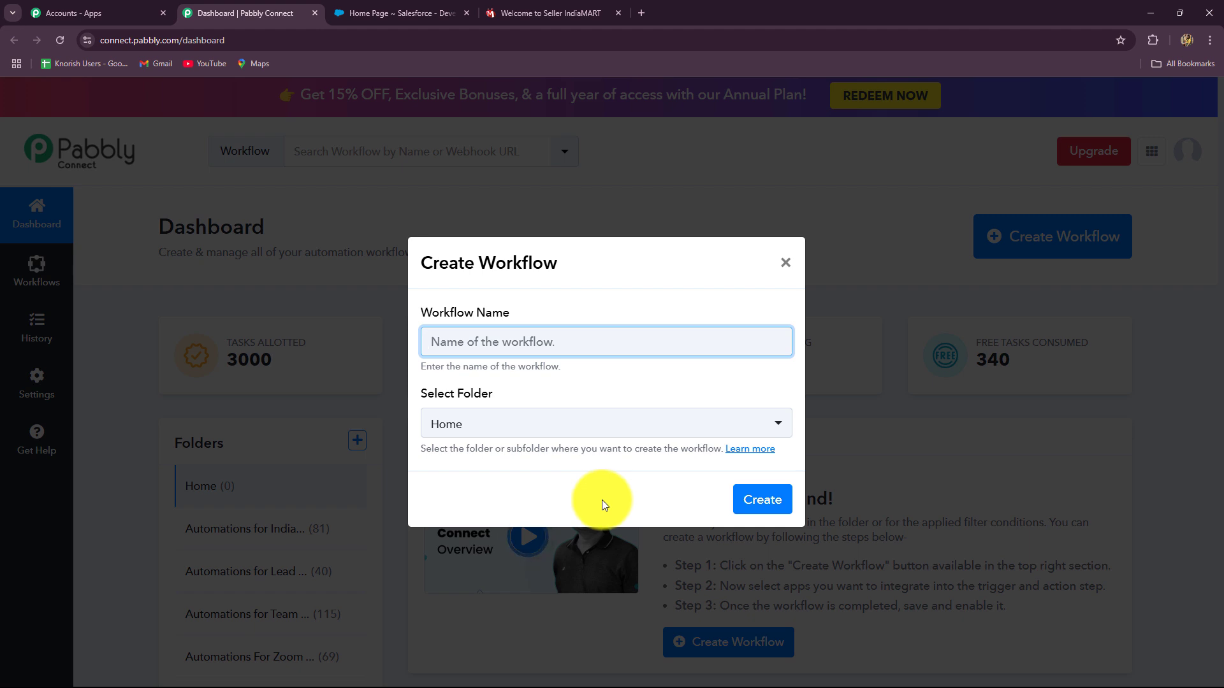
key("ctrl+v")
left_click(621, 376)
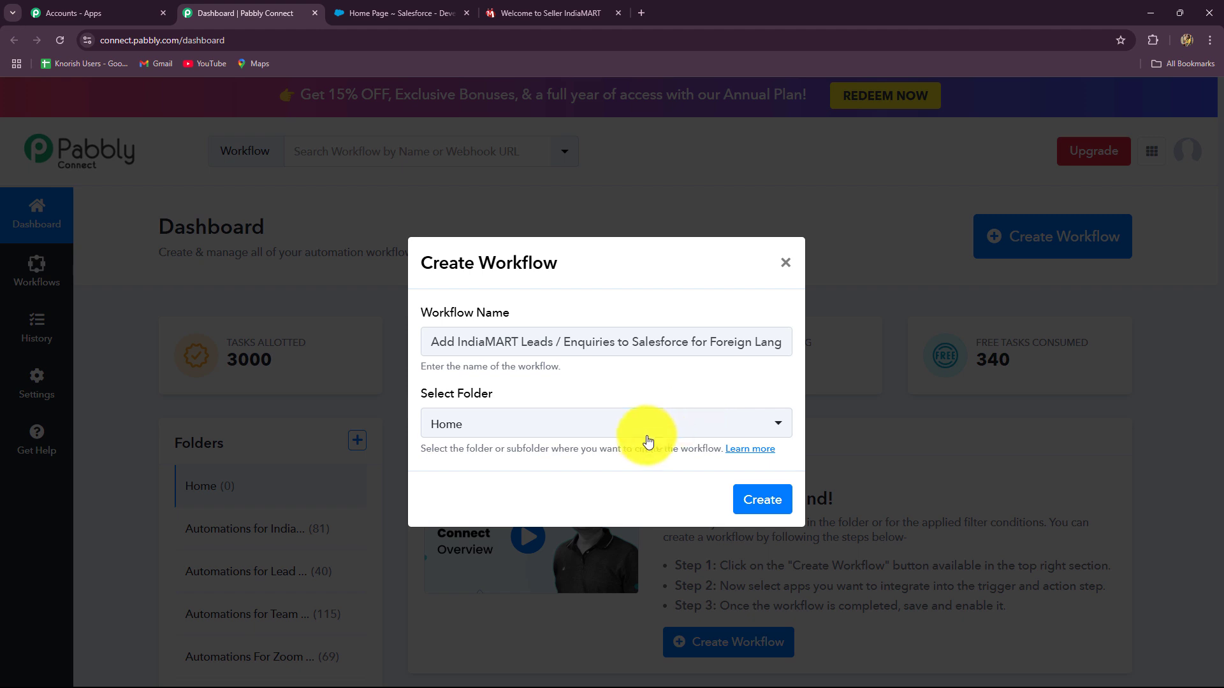
Place the workflow in the "Automations for IndiaMART Leads" folder and create it.
left_click(635, 421)
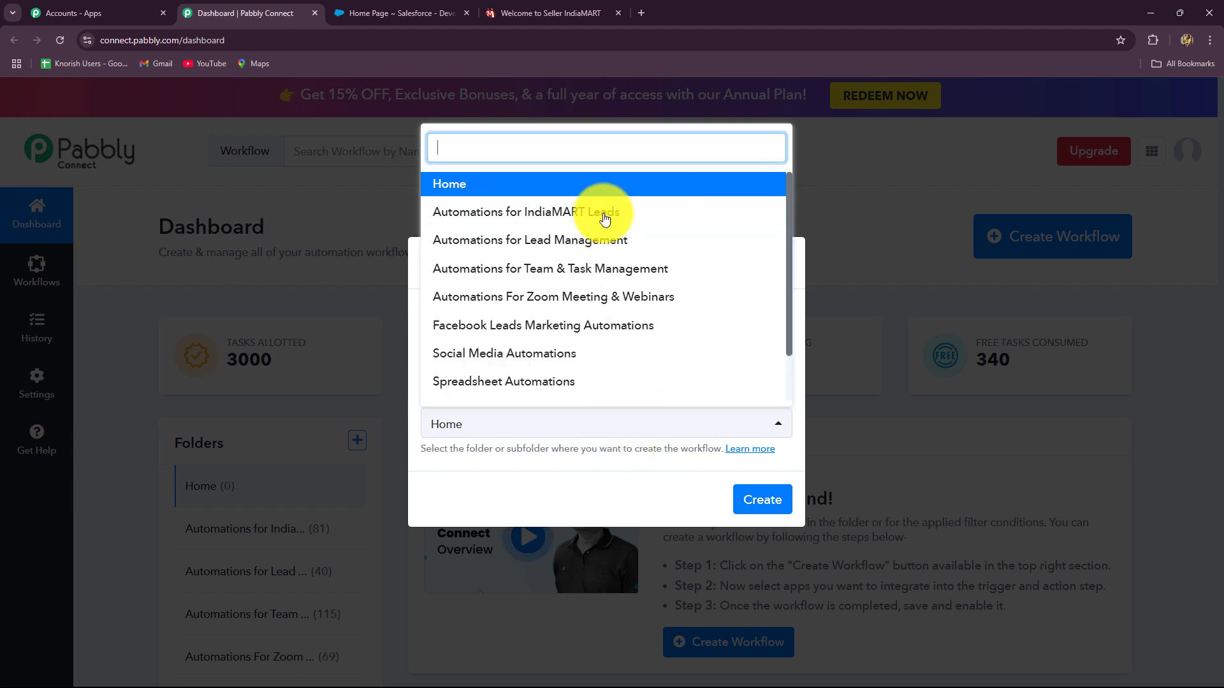
scroll(602, 348, "down", 2)
scroll(601, 348, "up", 2)
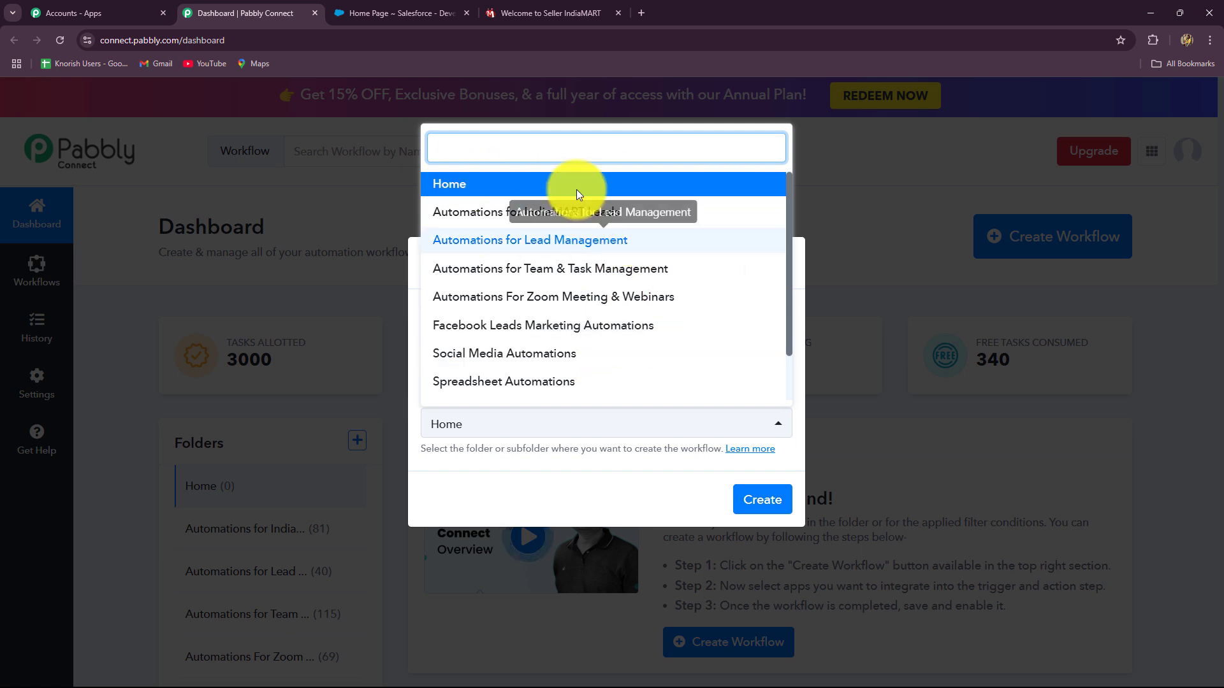
left_click(565, 226)
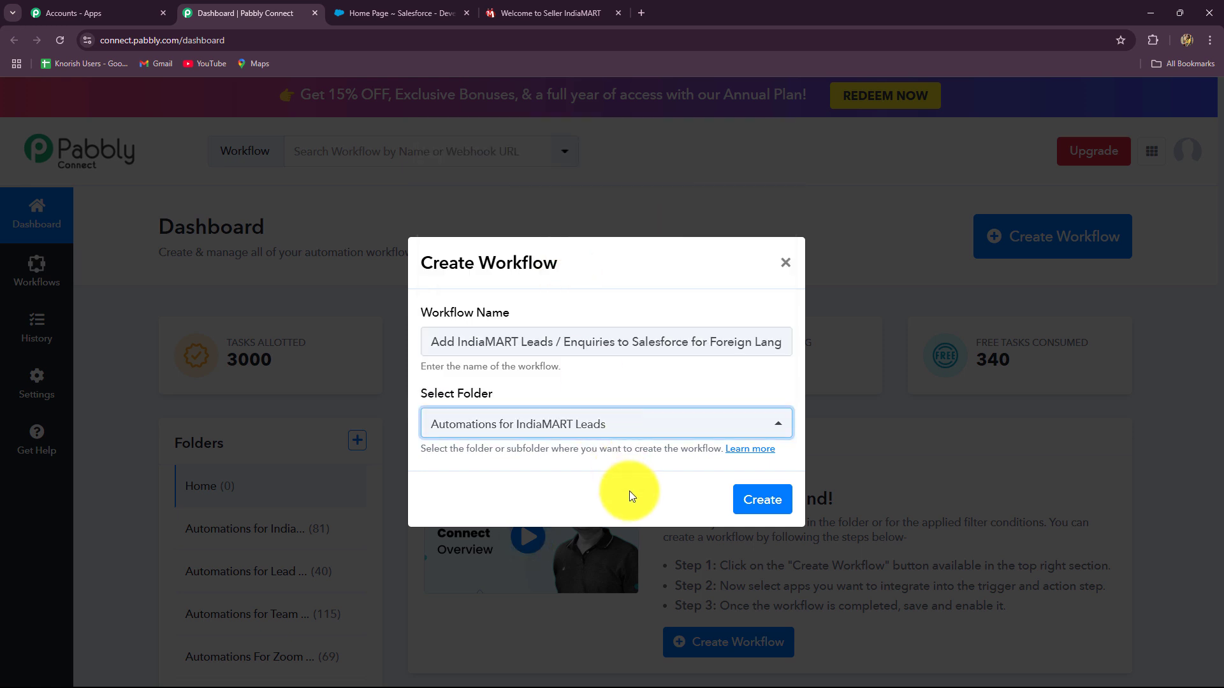
left_click(746, 501)
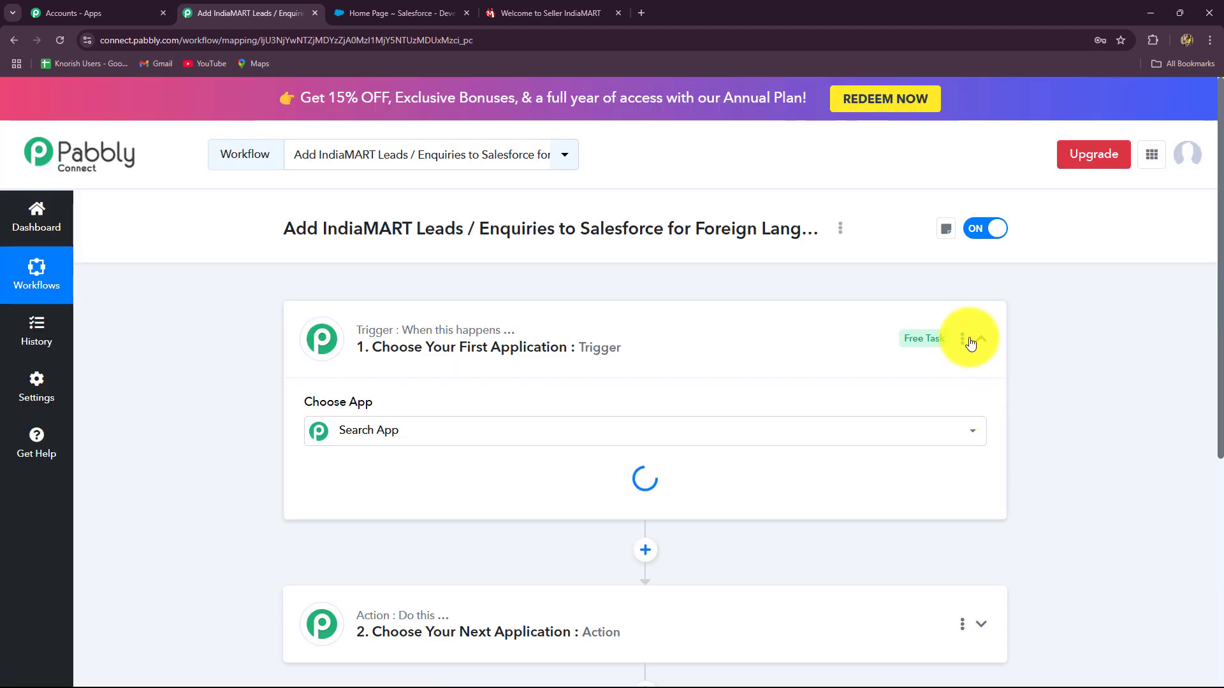
left_click(979, 343)
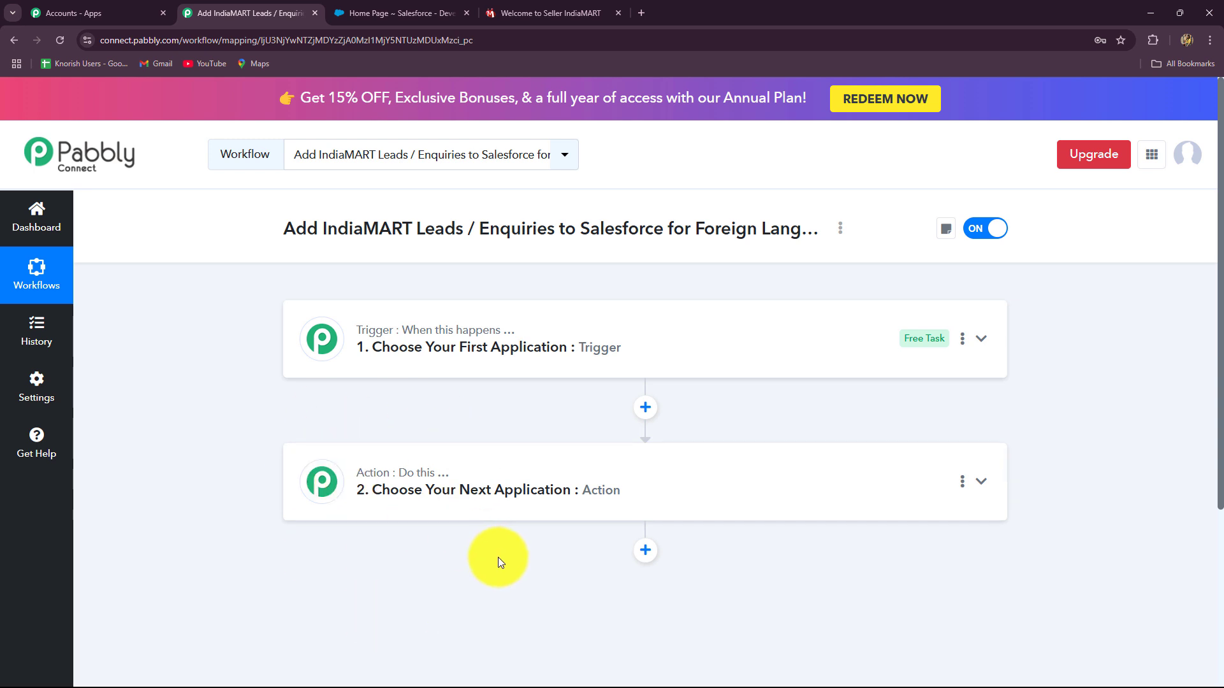
left_click(332, 345)
scroll(228, 442, "down", 2)
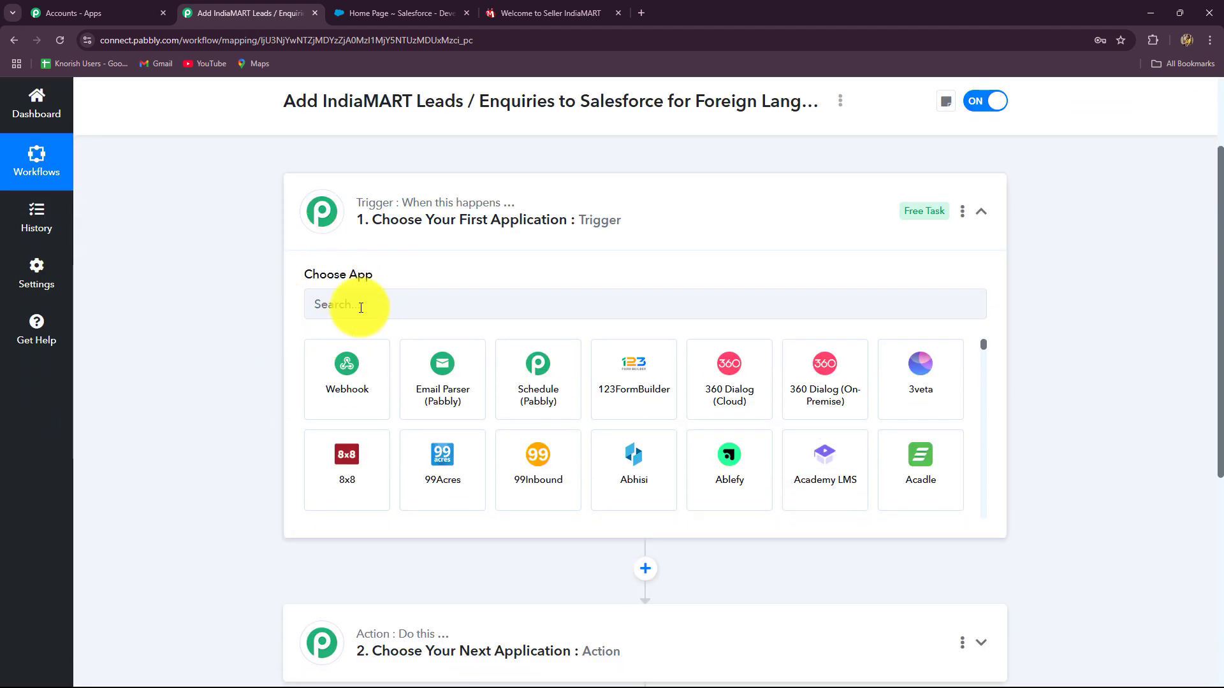
left_click(542, 12)
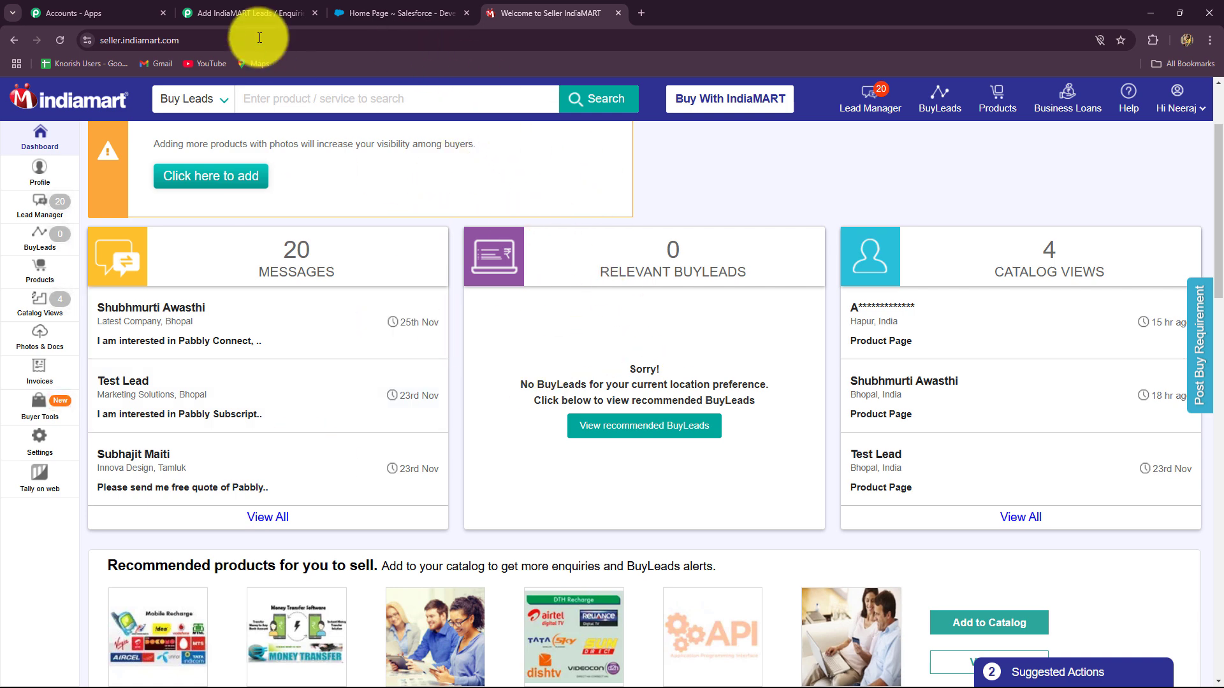
left_click(258, 14)
scroll(224, 412, "down", 3)
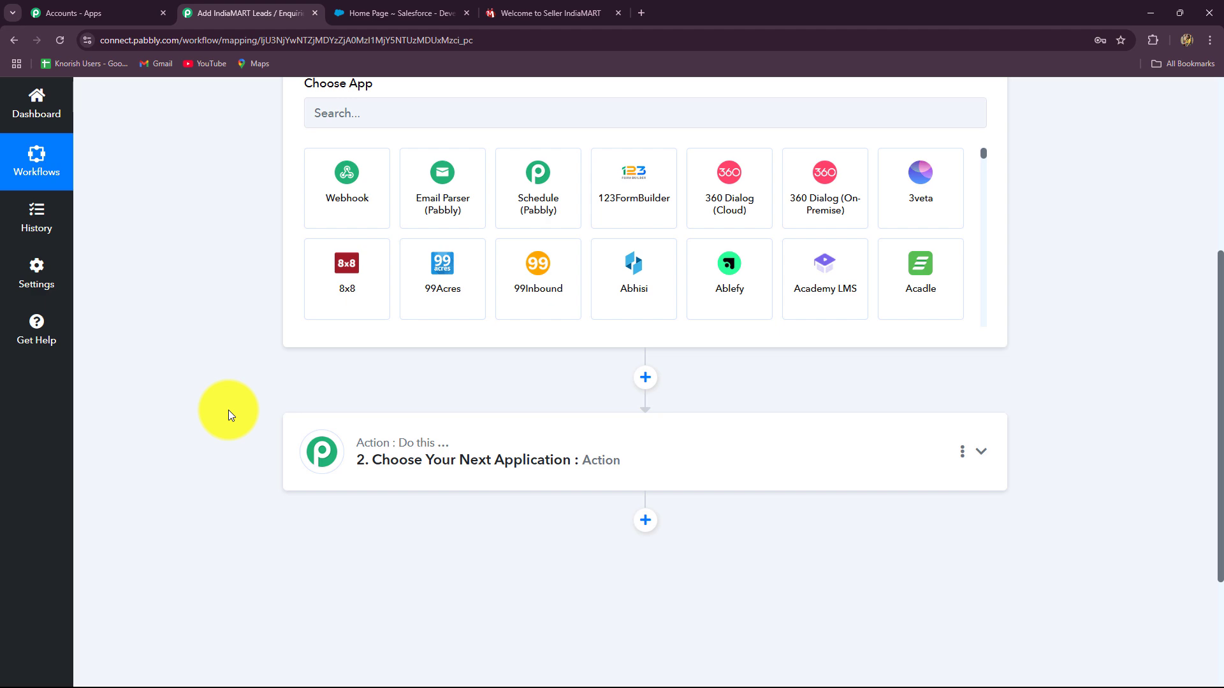
scroll(229, 411, "up", 3)
Set IndiaMART as the workflow's trigger app with New Leads as the trigger event.
left_click(354, 303)
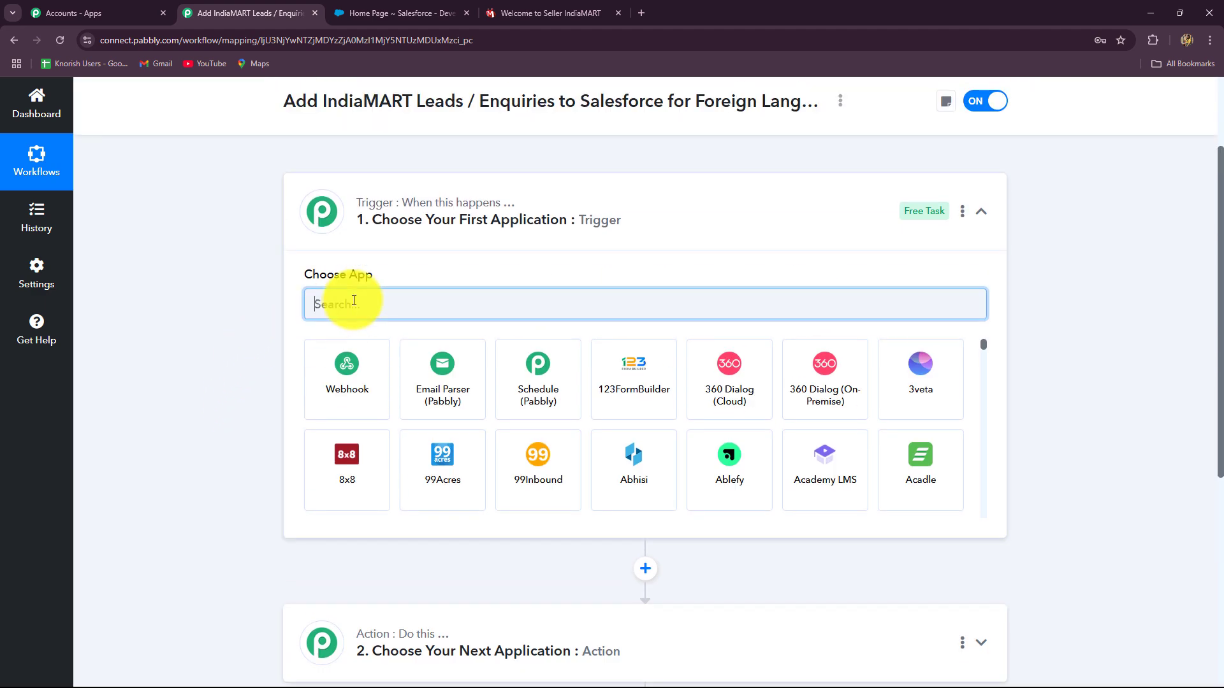
key("Caps_Lock")
type("I")
key("Caps_Lock")
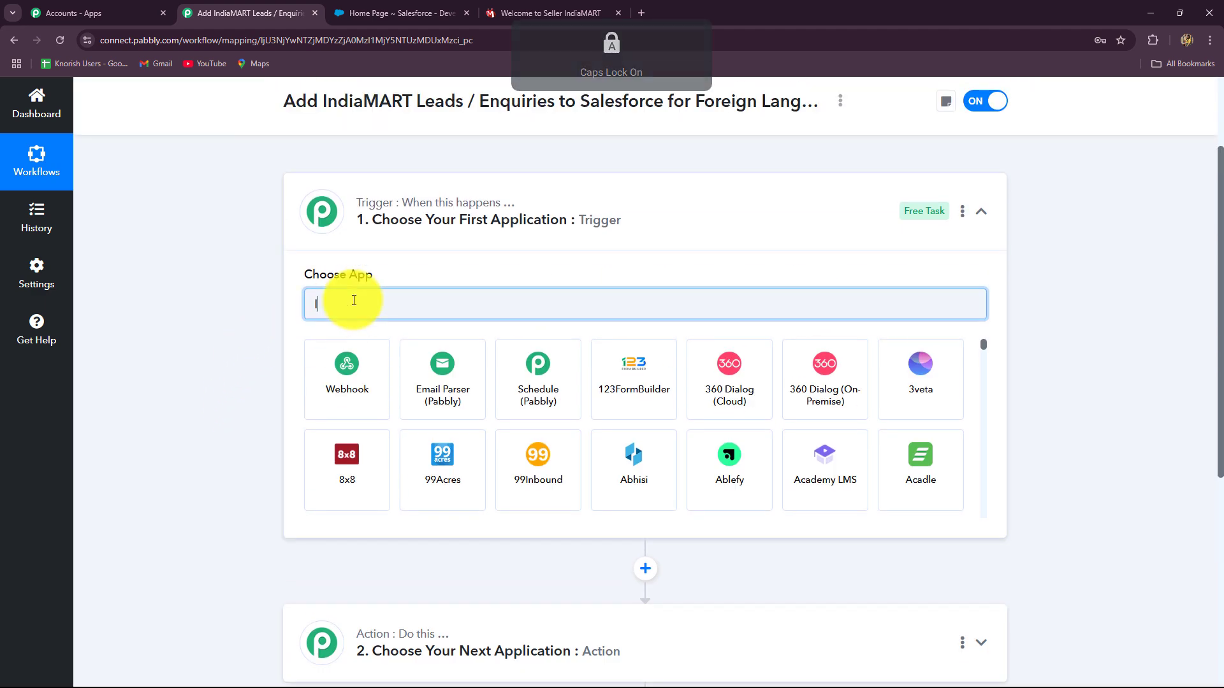
type("ndi")
left_click(363, 373)
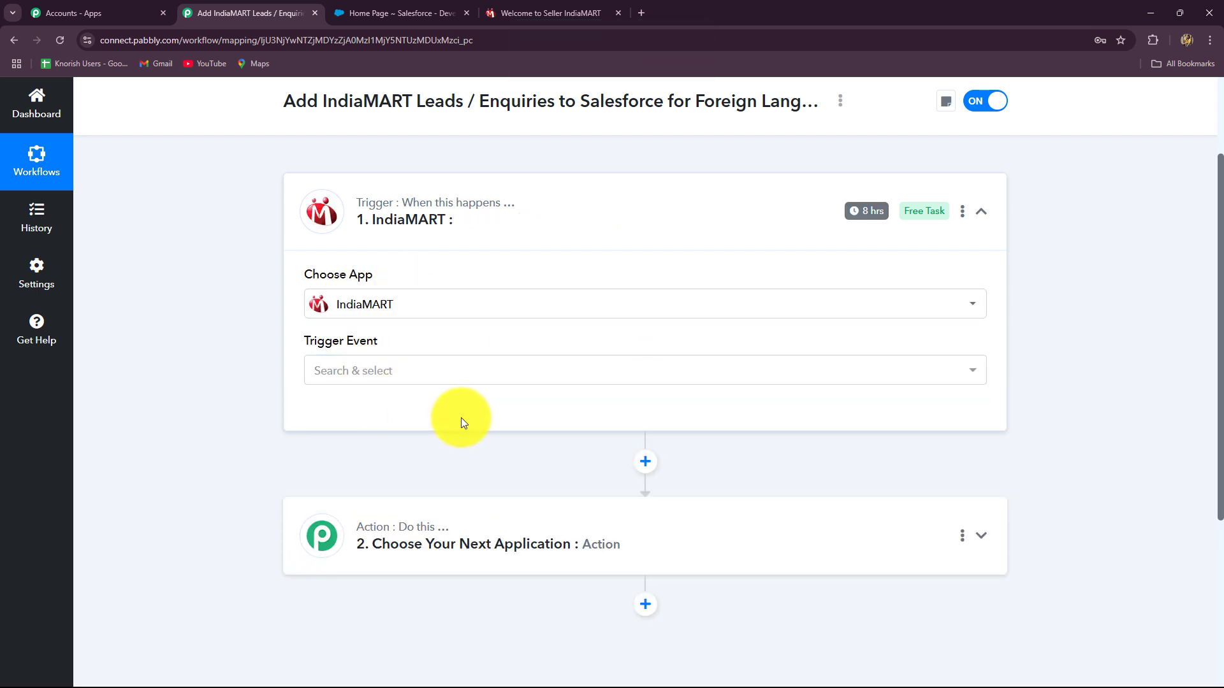
left_click(429, 369)
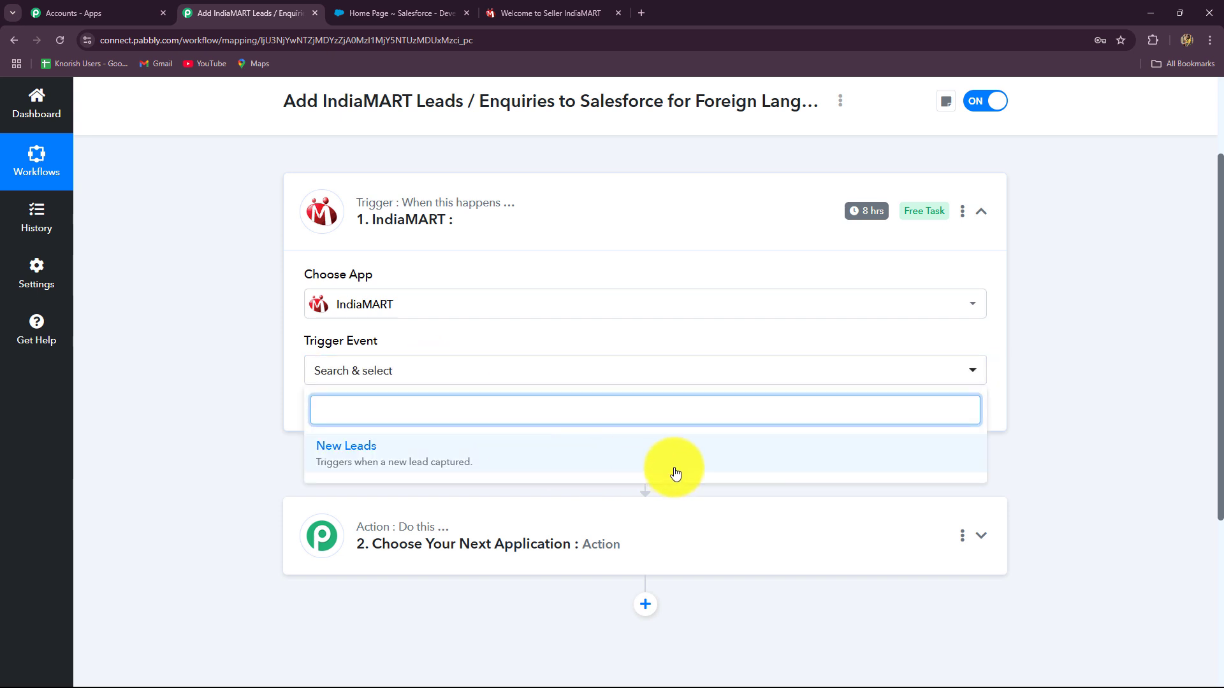
left_click(493, 467)
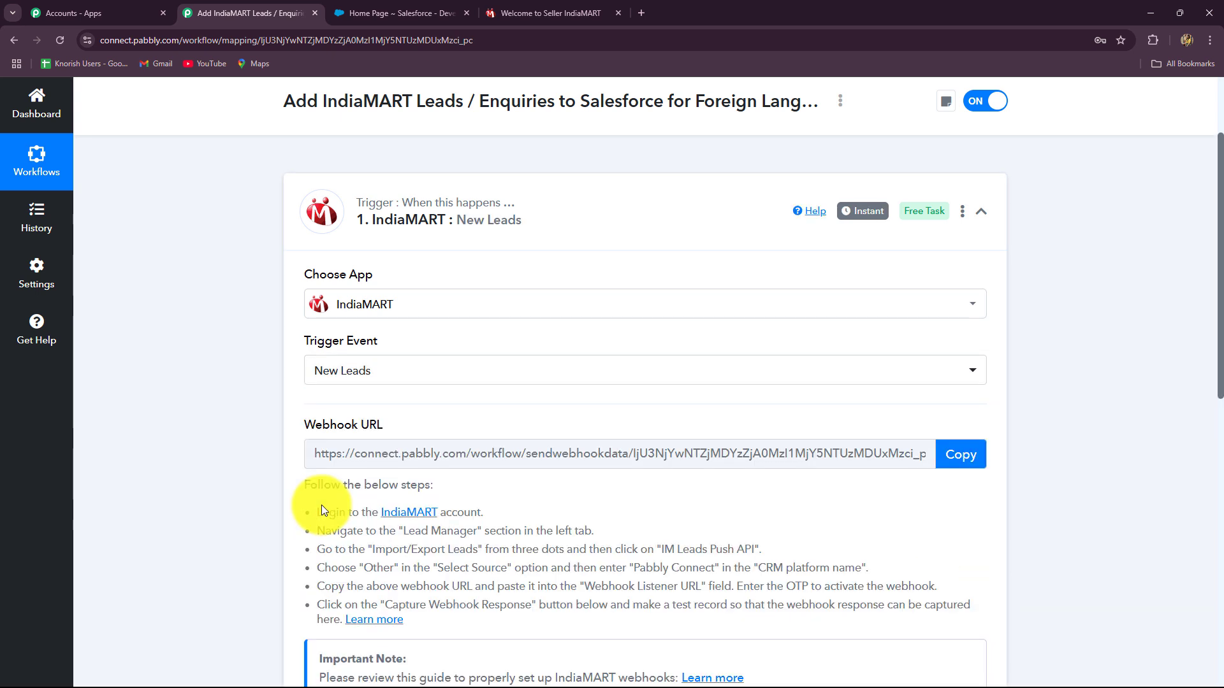
Review the setup instructions under the IndiaMART trigger's webhook URL and check the IndiaMART seller dashboard.
scroll(223, 381, "down", 1)
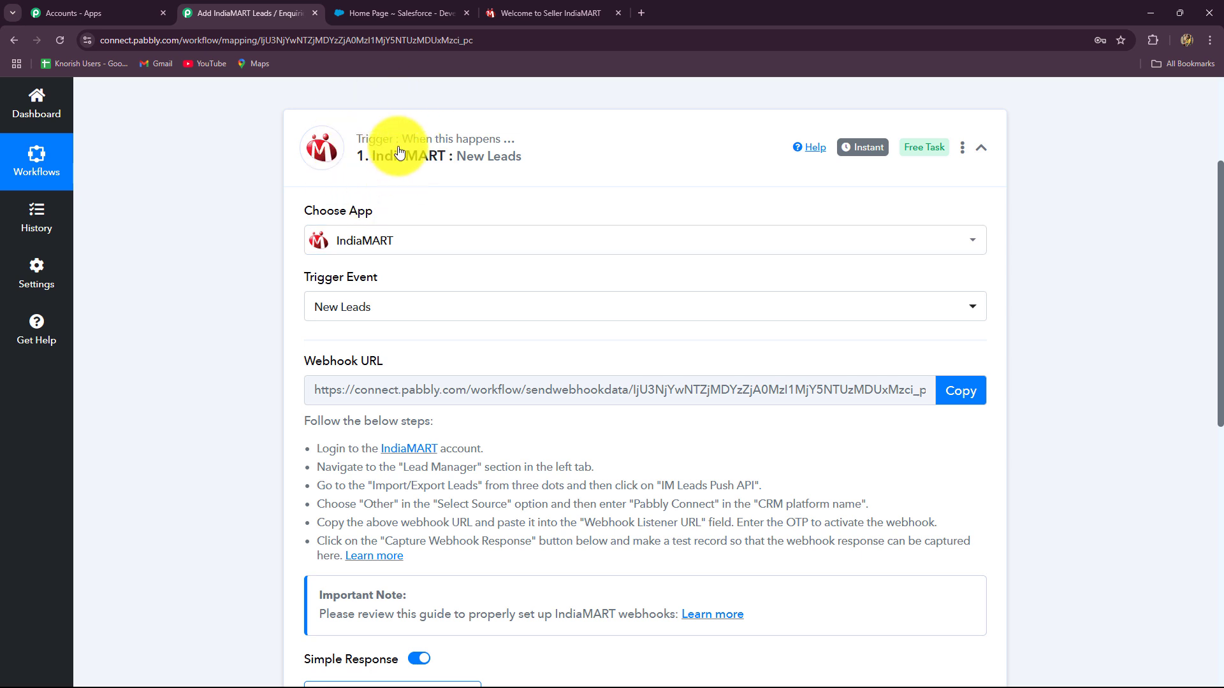
scroll(230, 416, "down", 2)
scroll(231, 416, "down", 1)
scroll(230, 416, "up", 1)
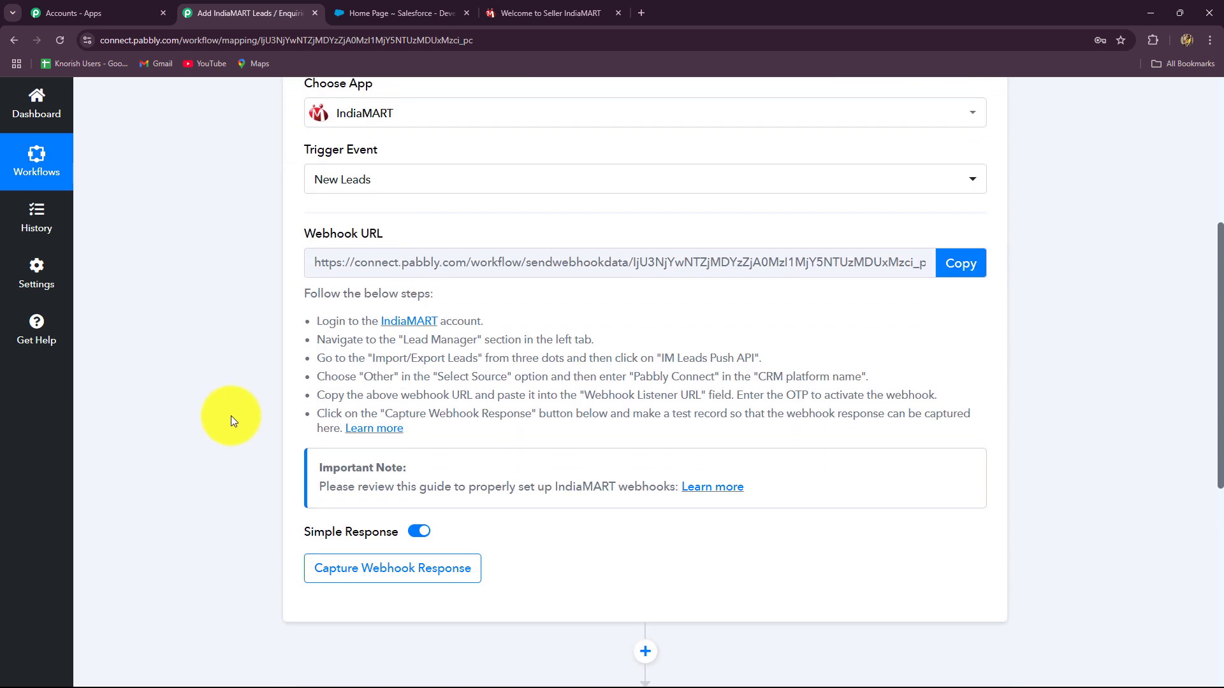
left_click_drag(323, 321, 473, 440)
left_click(317, 323)
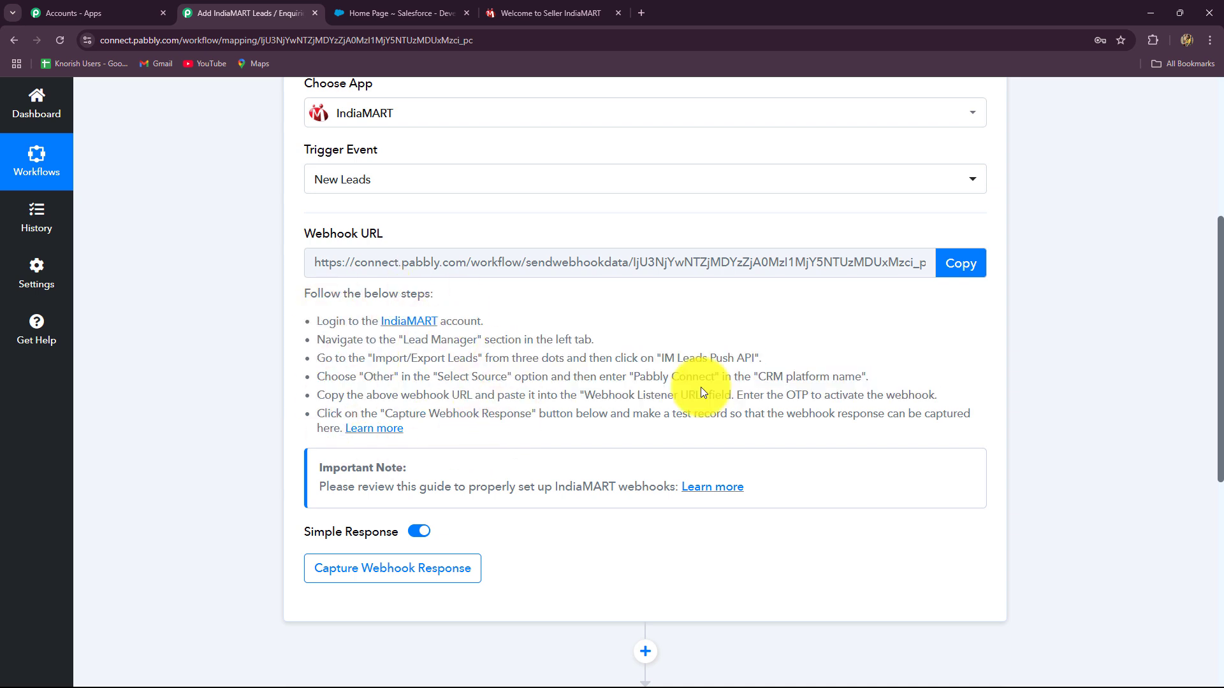
left_click(542, 13)
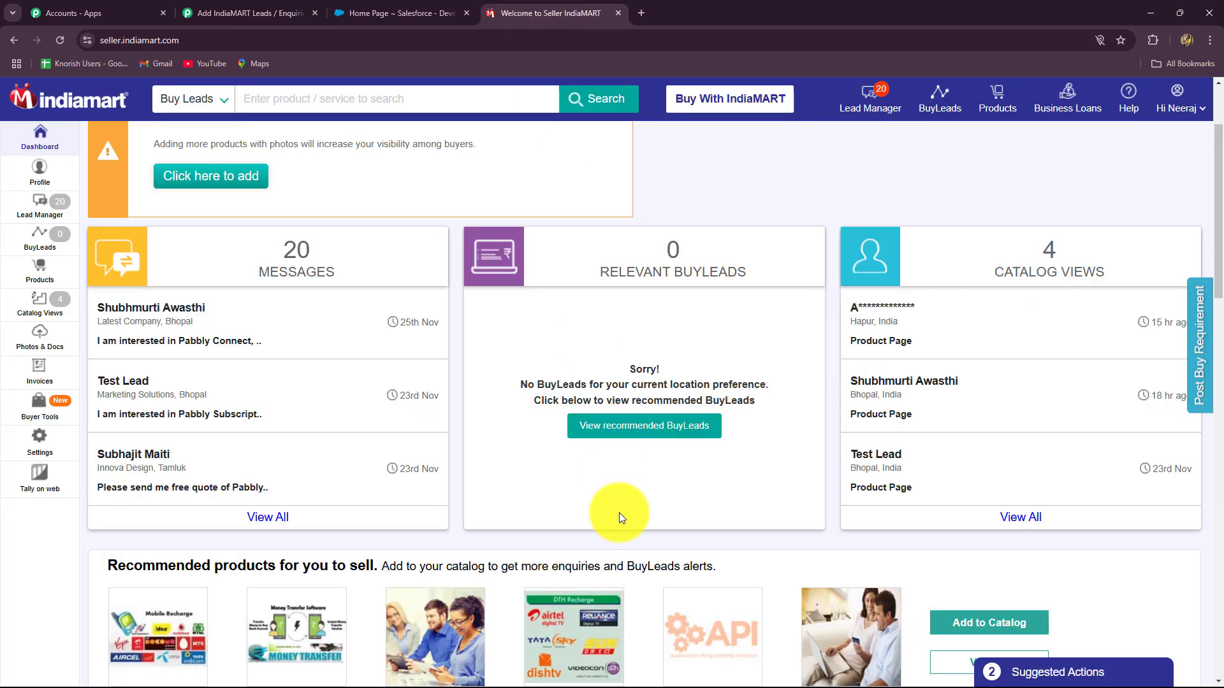
Return to the Pabbly Connect workflow and copy the IndiaMART trigger's webhook URL.
left_click(258, 14)
scroll(429, 423, "up", 3)
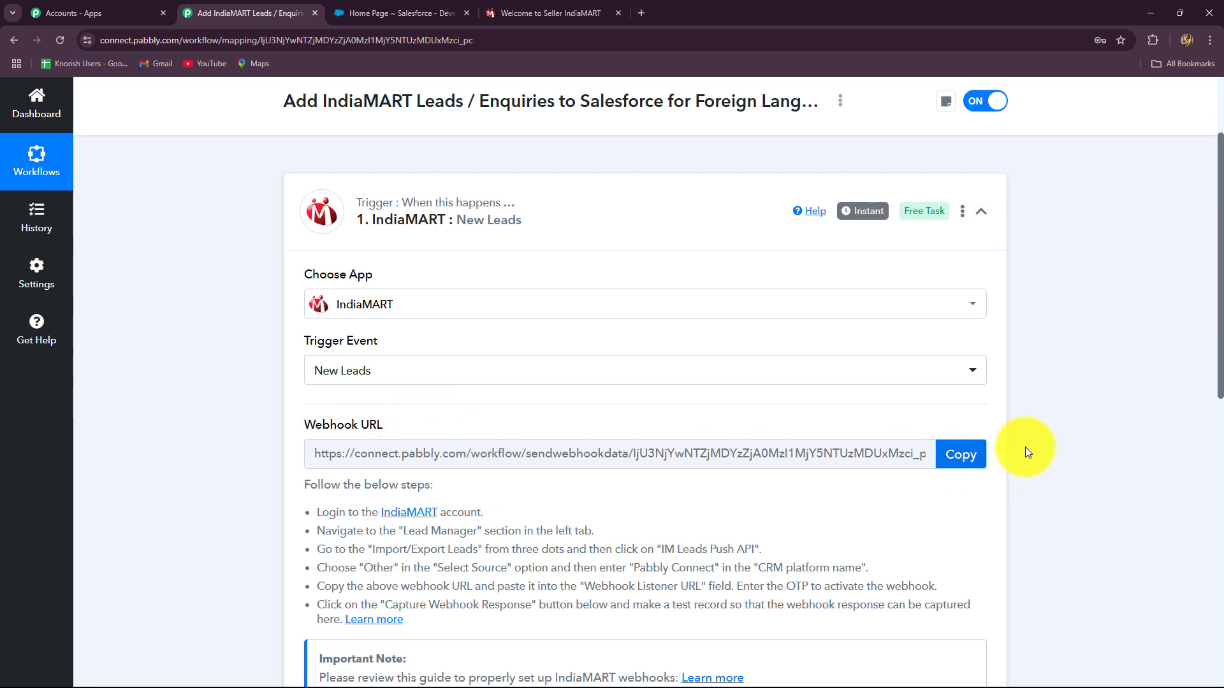
left_click(960, 454)
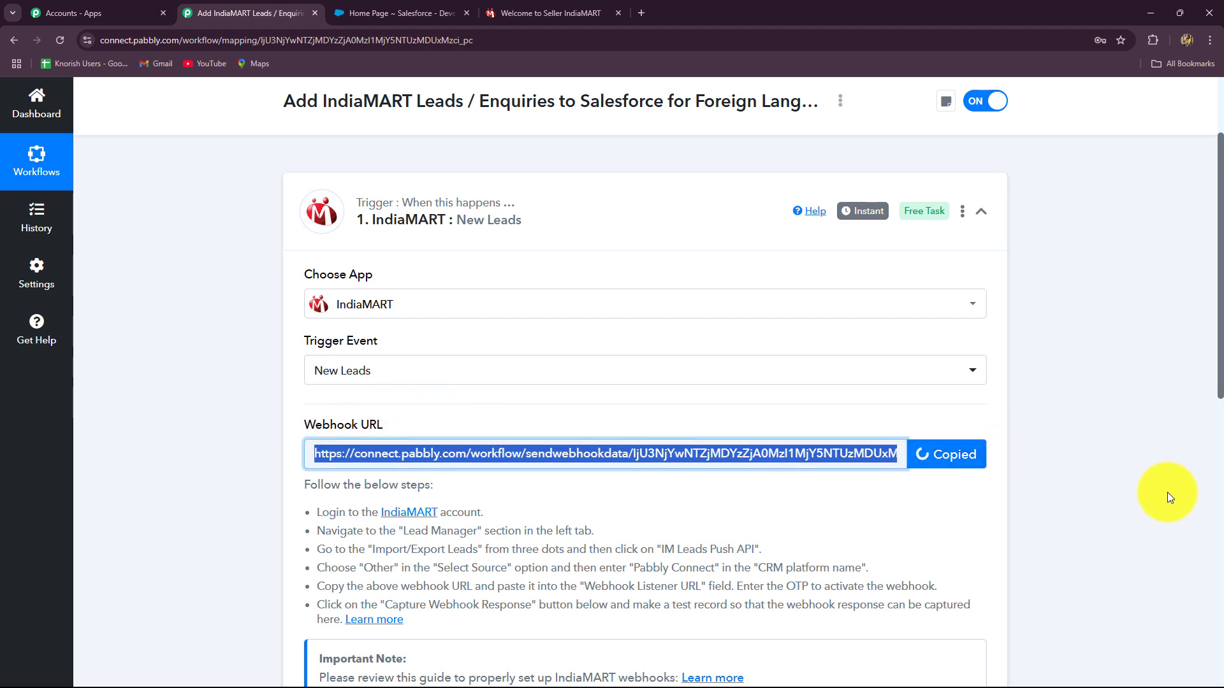
Switch to the IndiaMART seller dashboard and open the Push API integration page from the Lead Manager's Import/Export Leads options.
scroll(1168, 493, "down", 2)
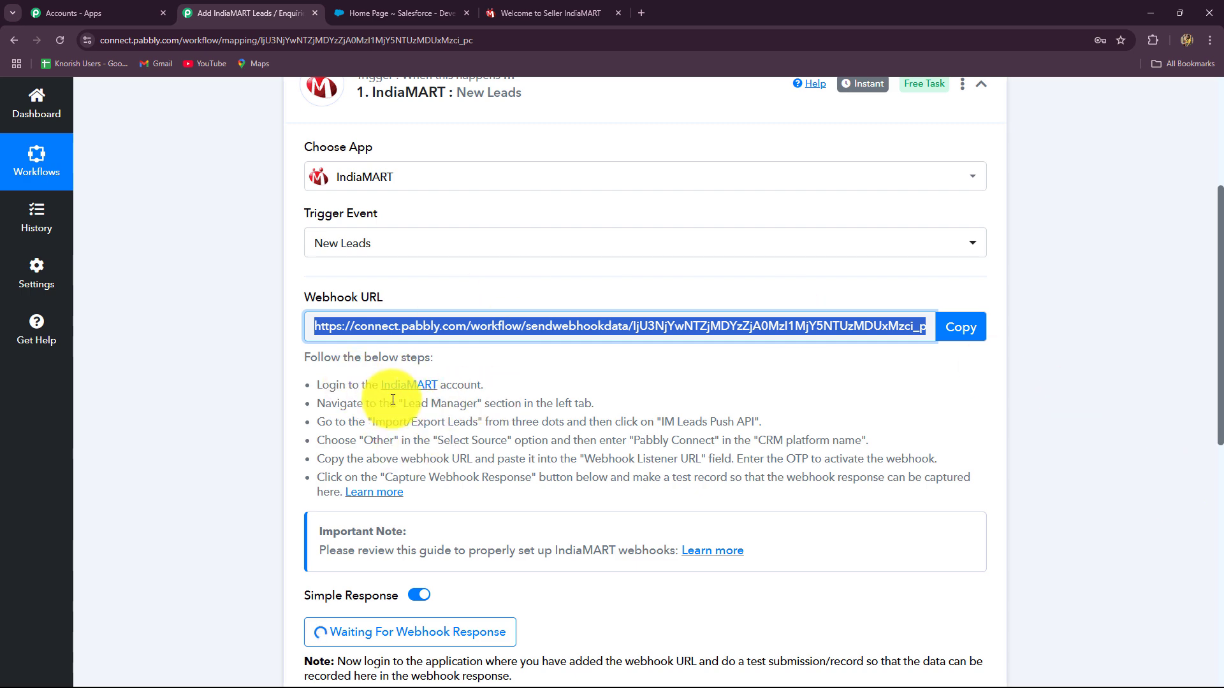
left_click(529, 8)
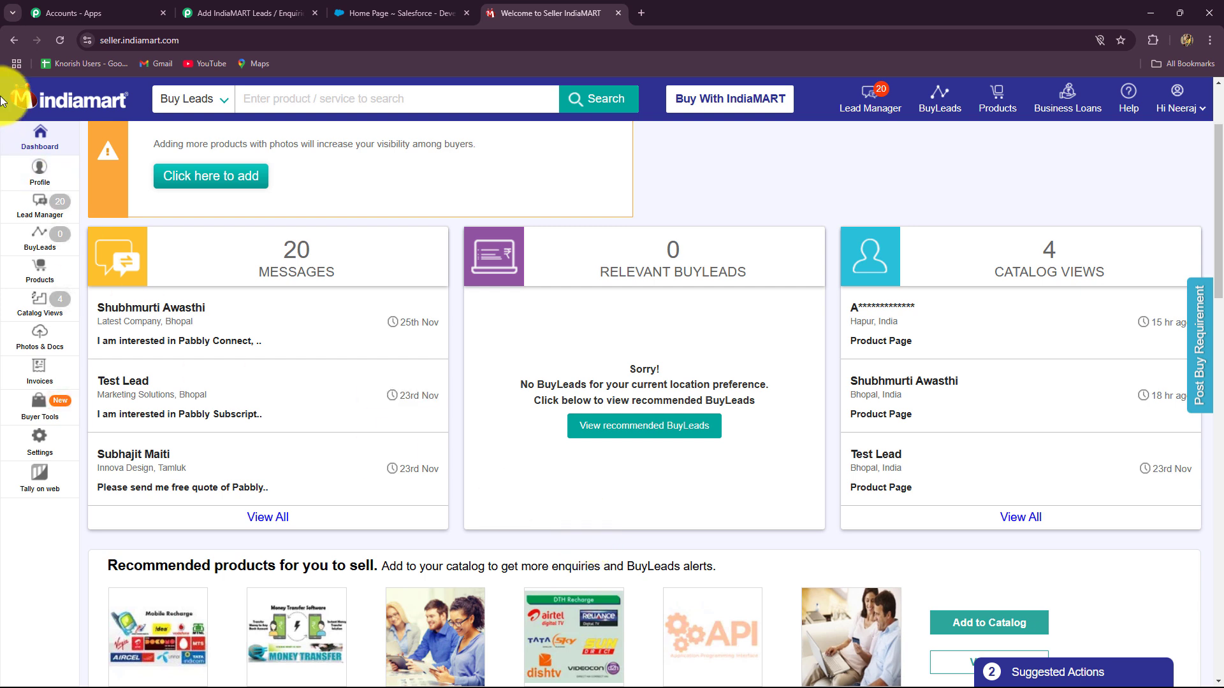
left_click(25, 205)
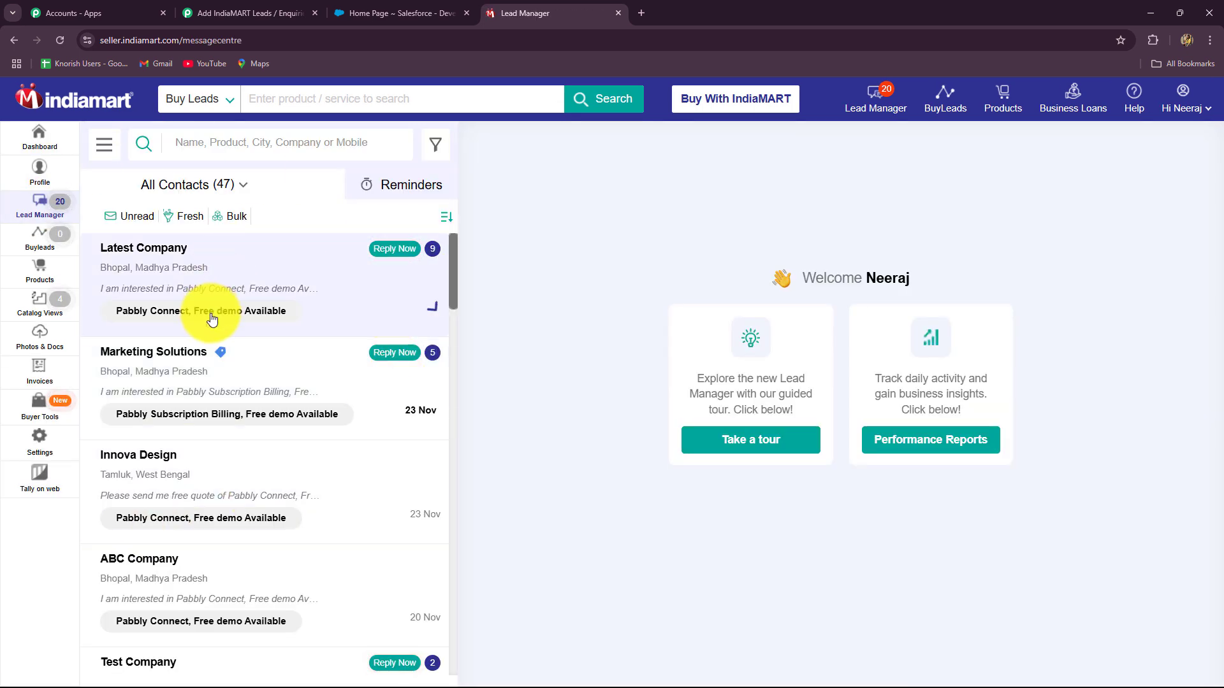
left_click(105, 147)
mouse_move(104, 259)
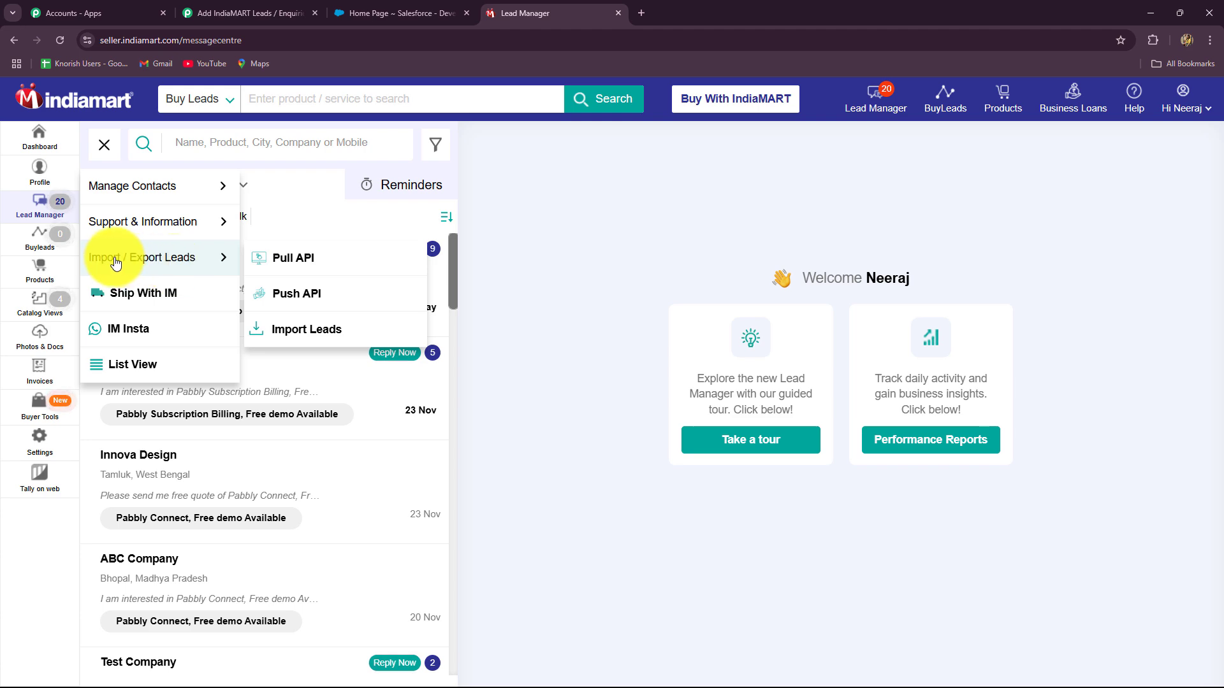
left_click(295, 294)
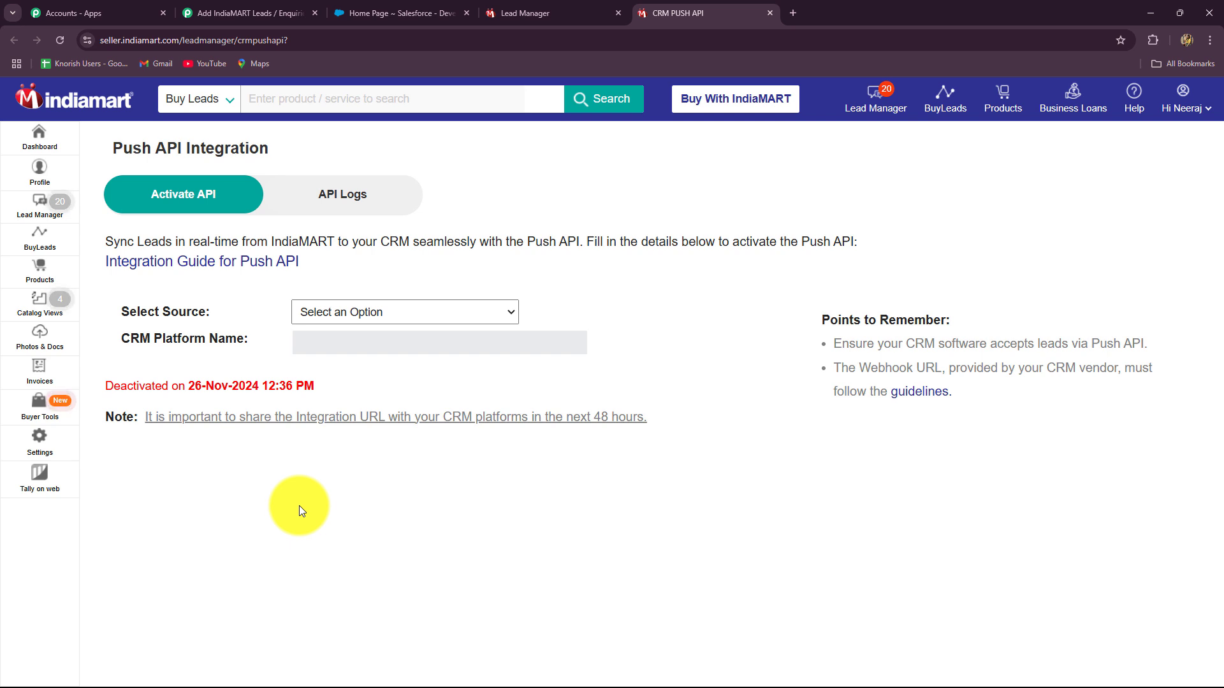
Set the Push API source to Other, name the CRM platform Pabbly Connect, paste the copied webhook URL as the listener URL, and save the details.
left_click(341, 310)
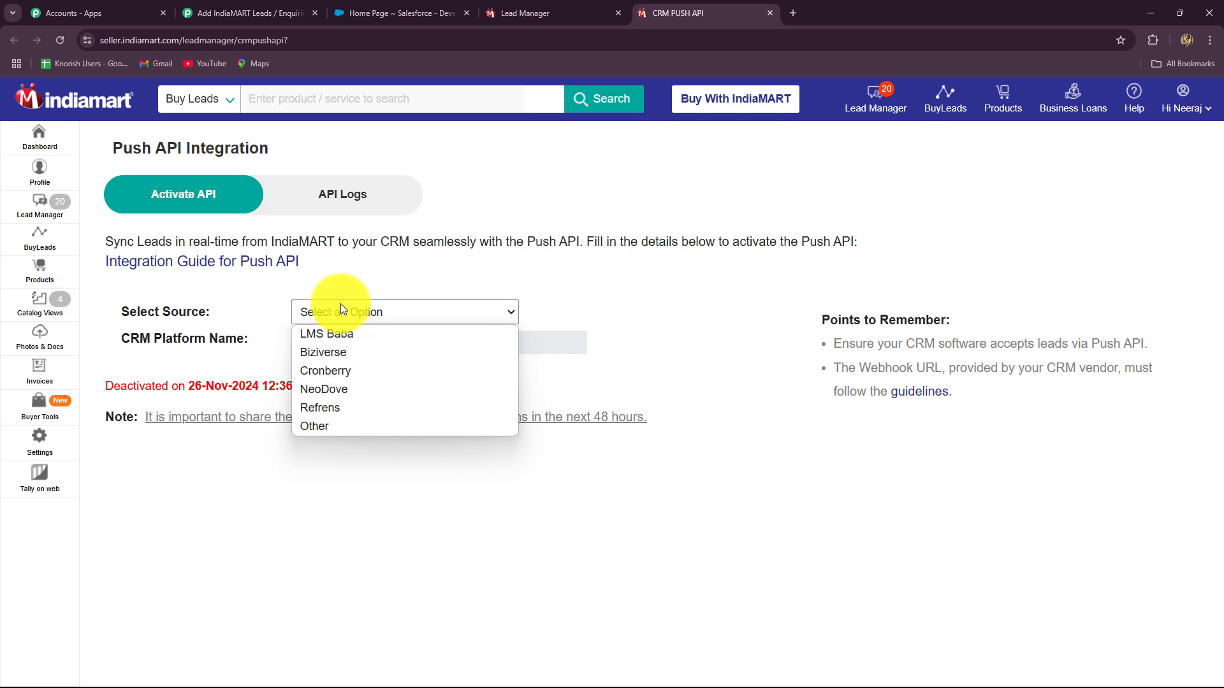
left_click(357, 422)
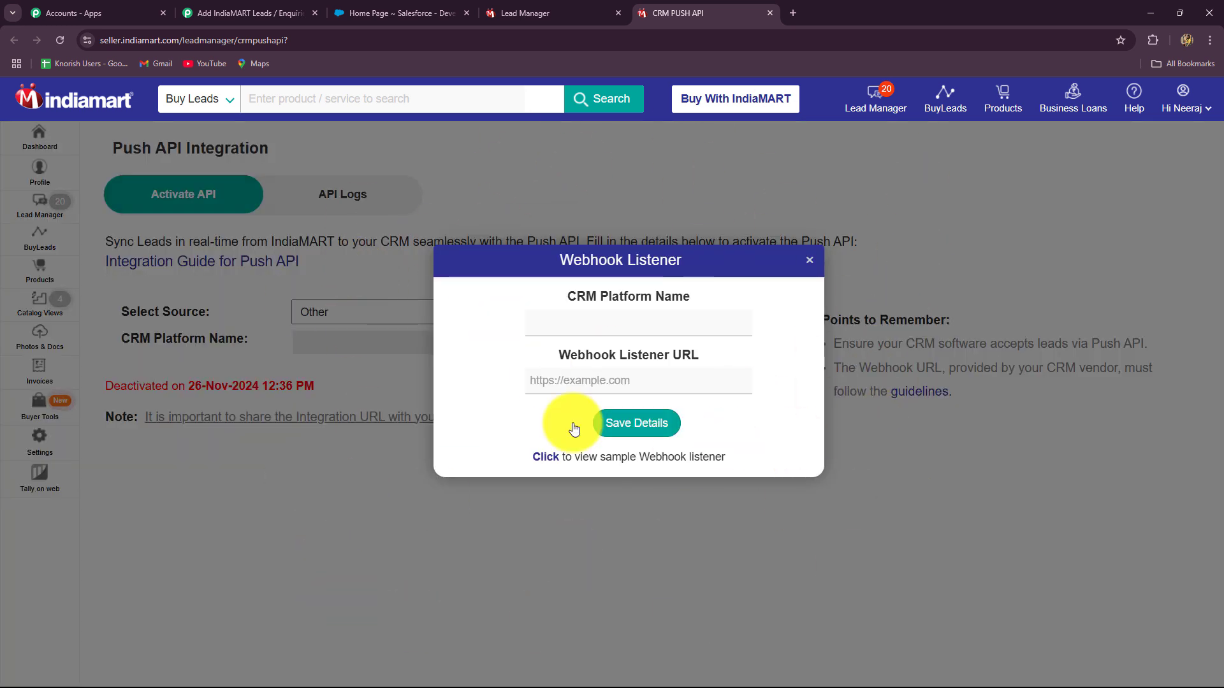
left_click(597, 329)
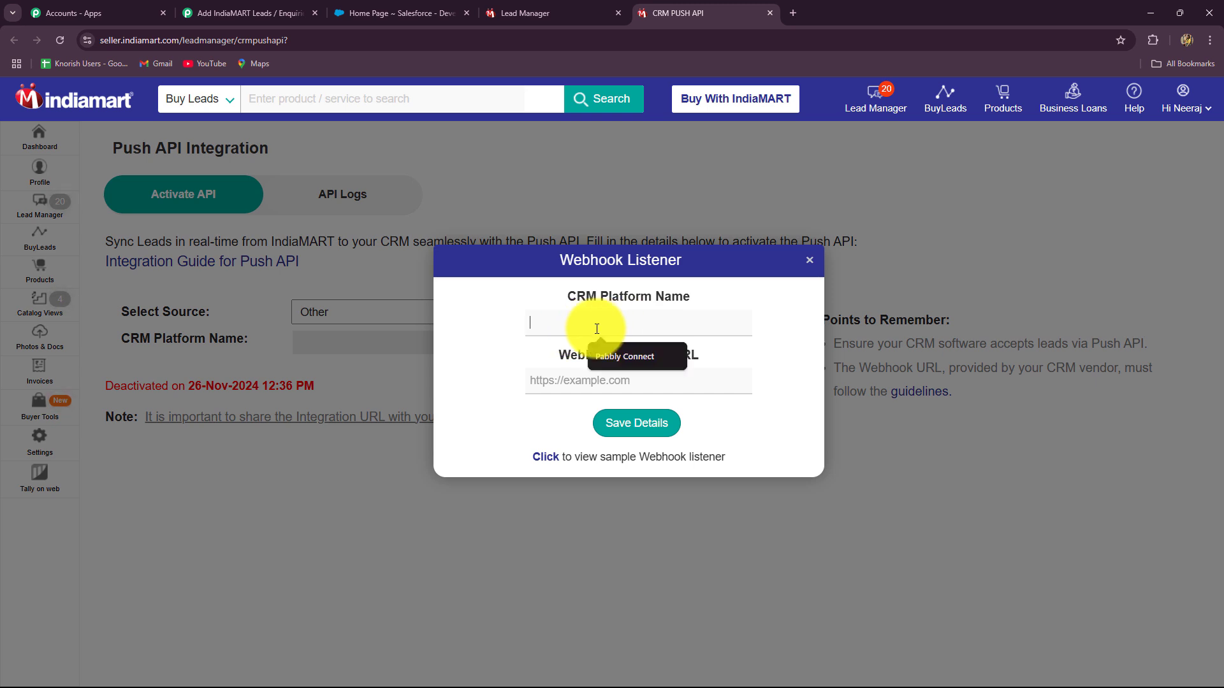
left_click(644, 360)
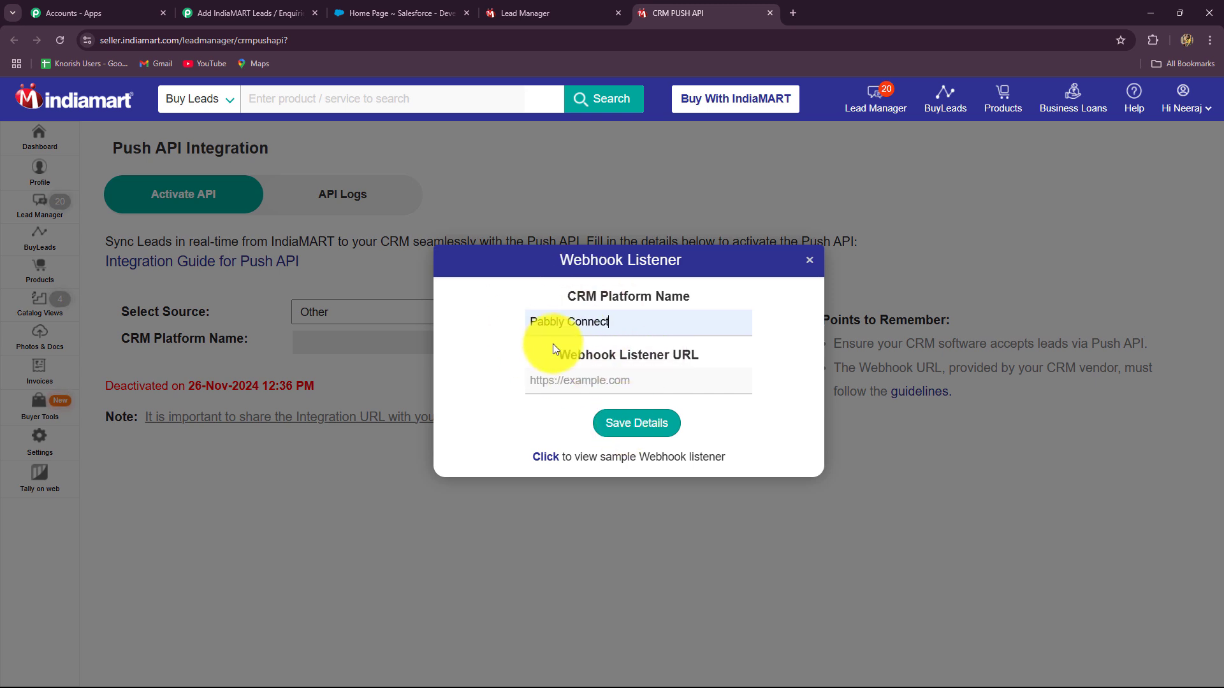
left_click(545, 386)
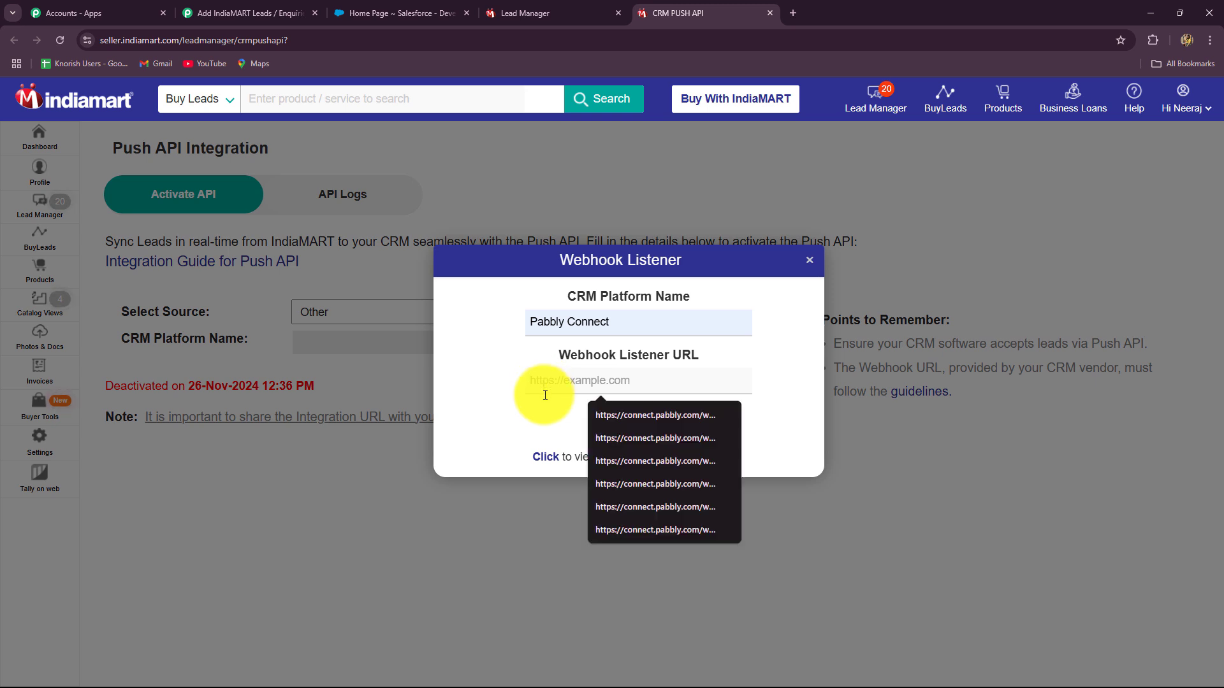
key("ctrl+v")
left_click(501, 414)
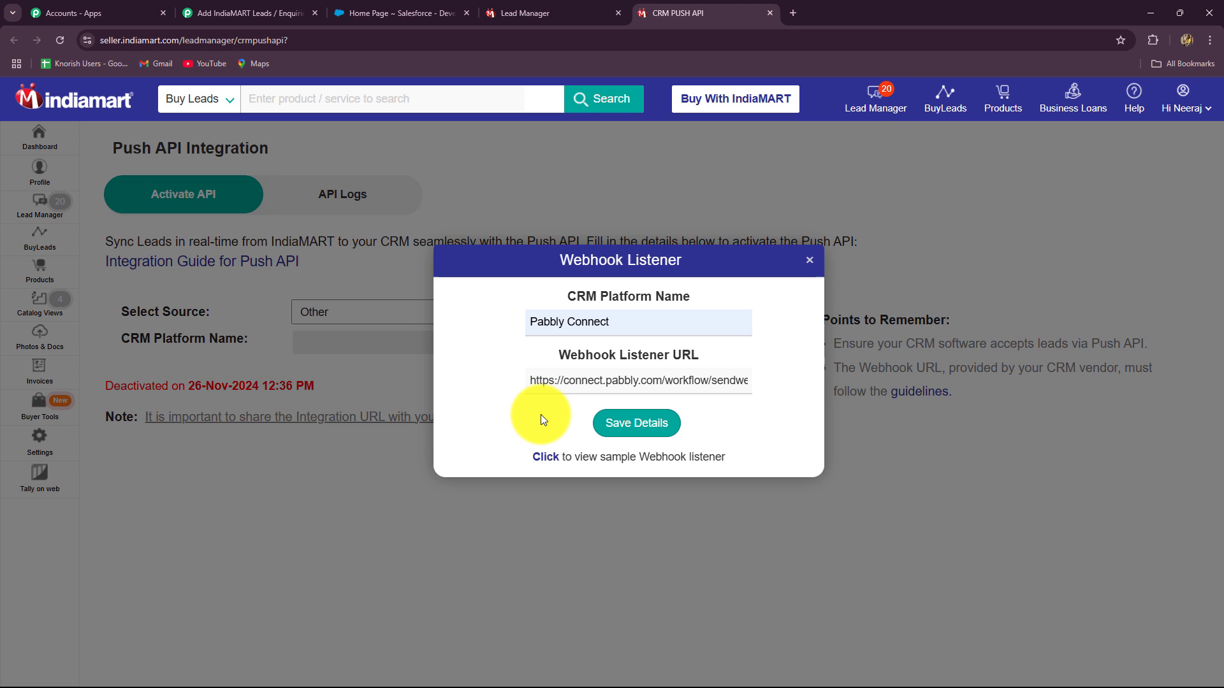
left_click(629, 422)
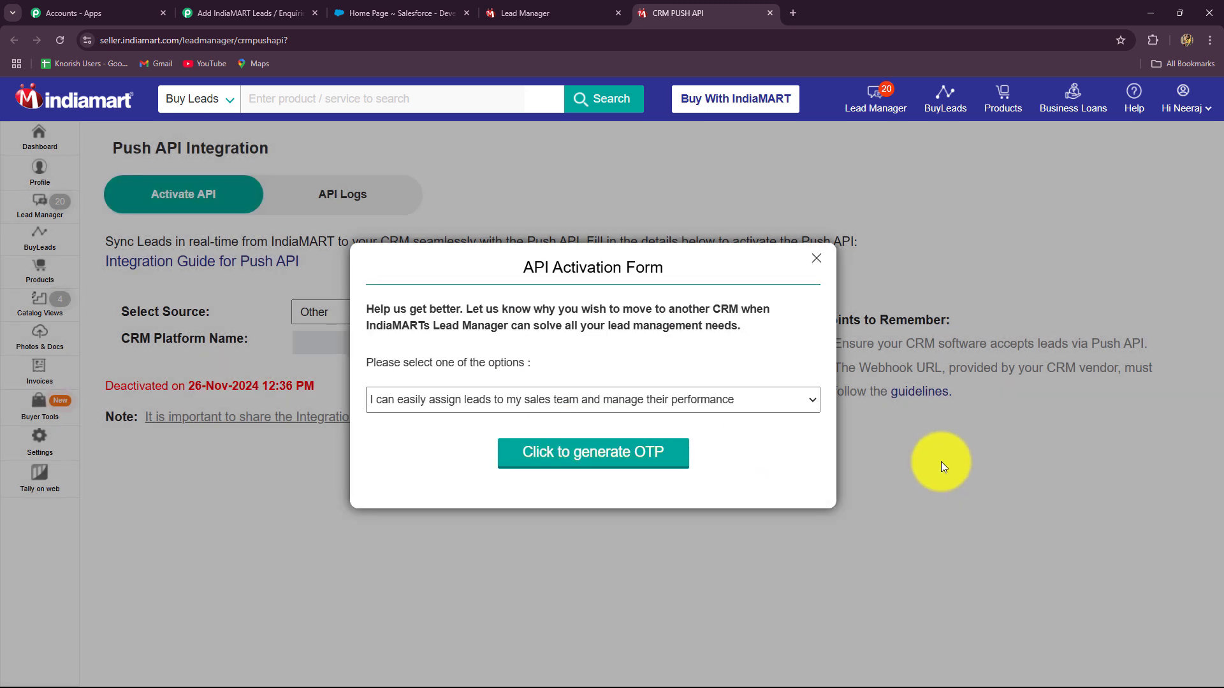
Choose "I can easily assign leads to my sales team and manage their performance" as the reason and generate the OTP for API activation.
left_click(682, 400)
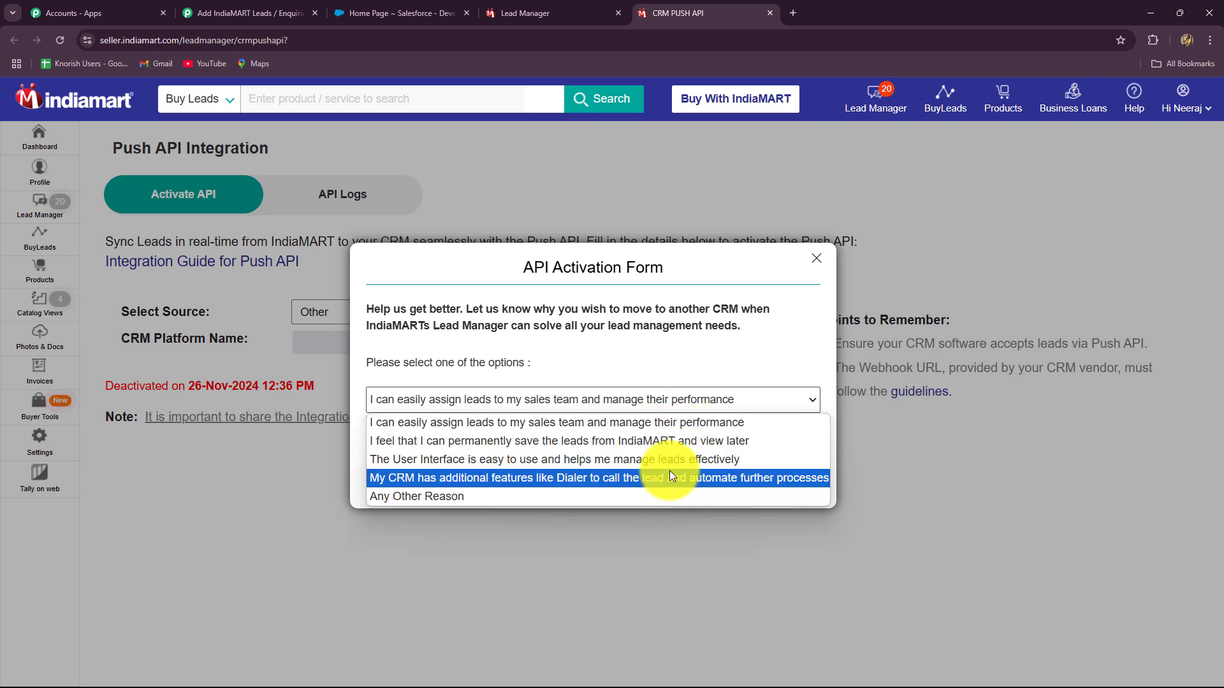
left_click(484, 422)
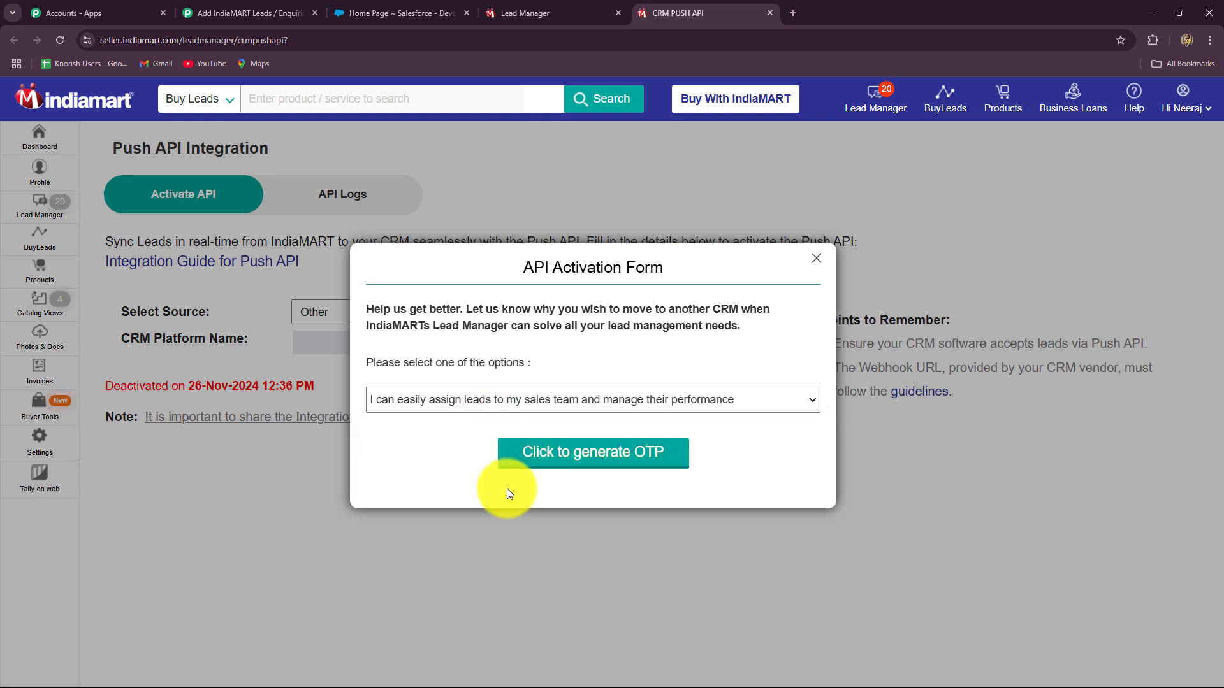
left_click(547, 462)
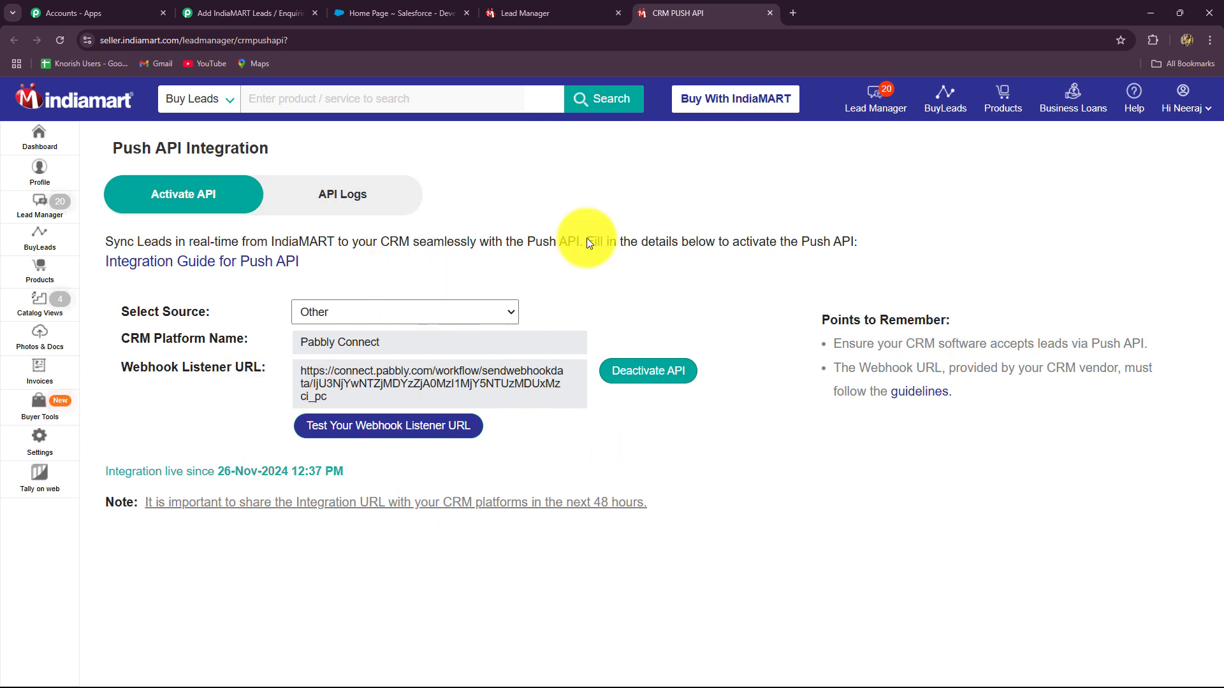
Return to the Pabbly Connect workflow and review the IndiaMART trigger's note about making a test submission.
left_click(242, 16)
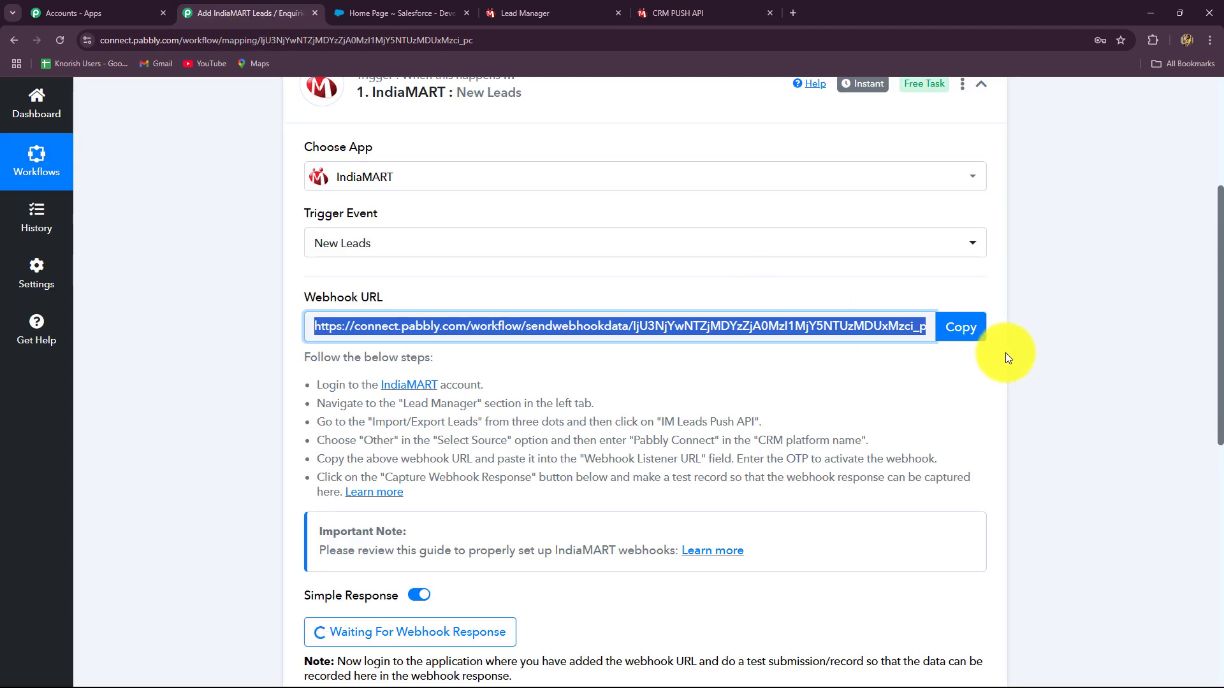
scroll(1167, 411, "down", 1)
scroll(1167, 410, "down", 4)
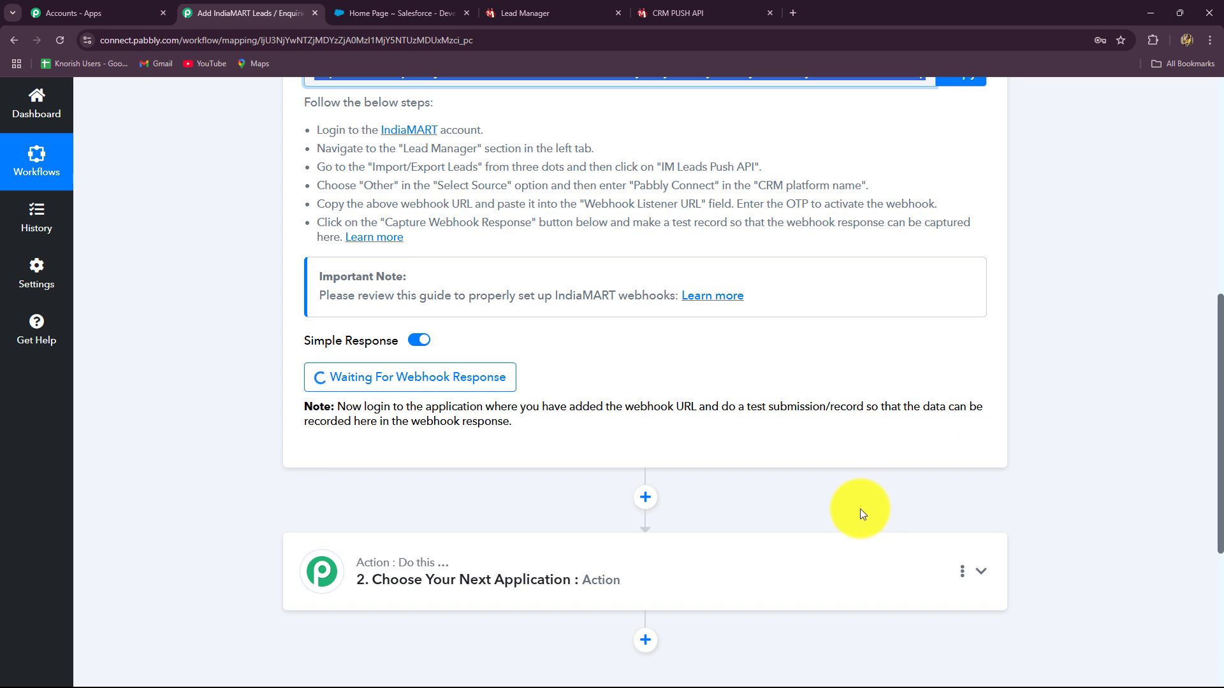
left_click_drag(405, 409, 572, 423)
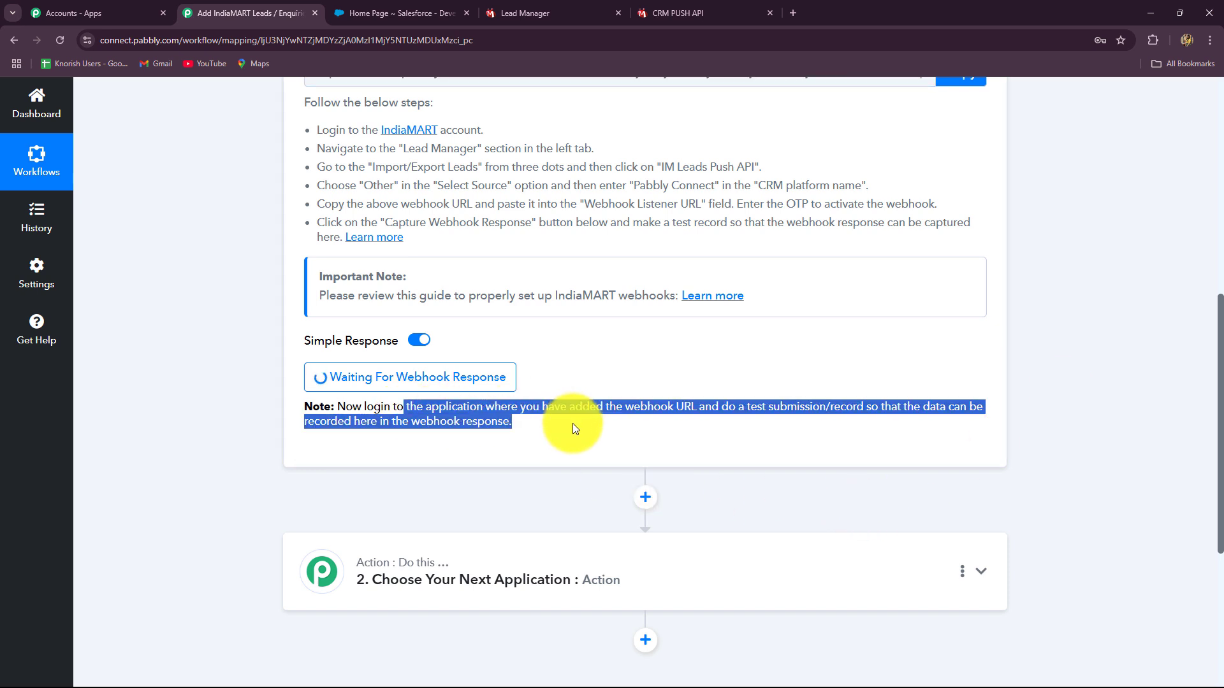
left_click(583, 435)
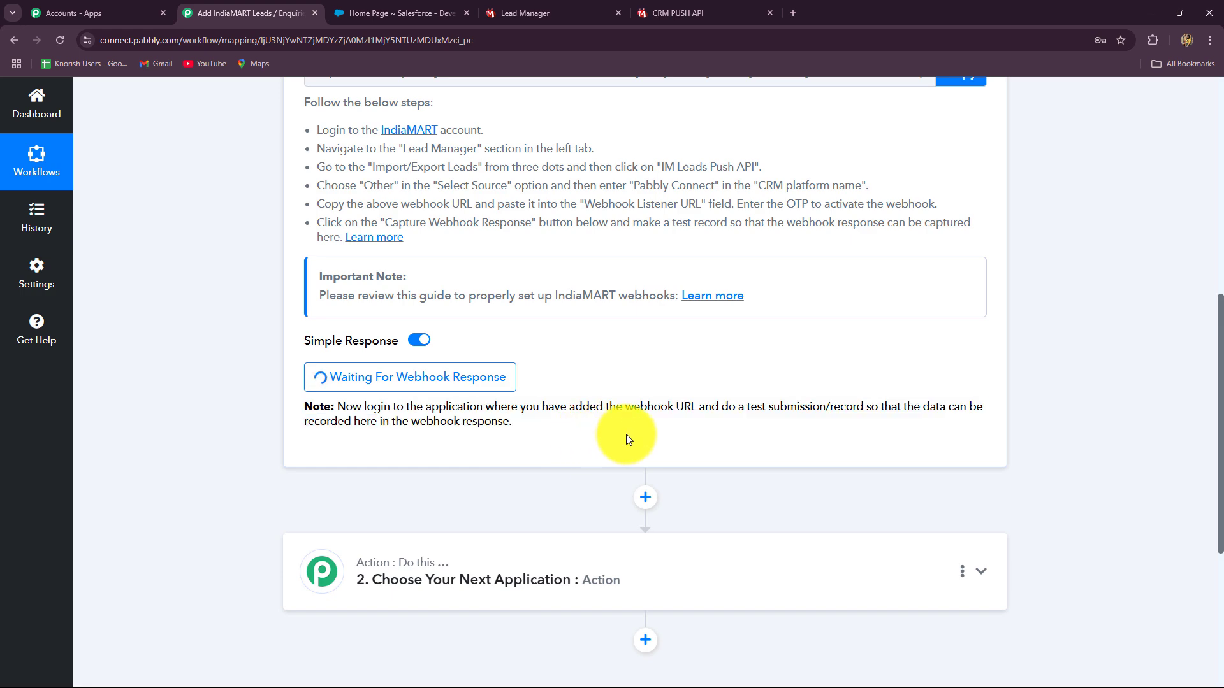
scroll(629, 438, "up", 3)
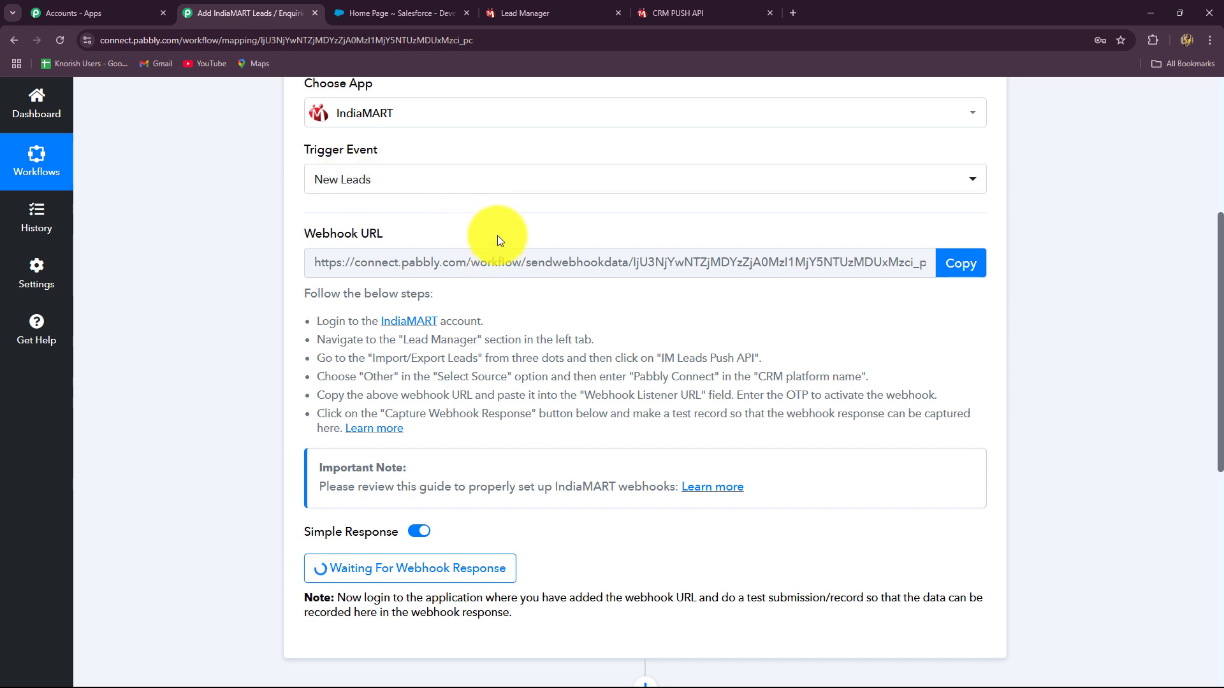
Switch to the incognito IndiaMART window, open the supplier contact form for Pabbly Subscription Billing, and submit the buyer's mobile number.
key("alt+Tab")
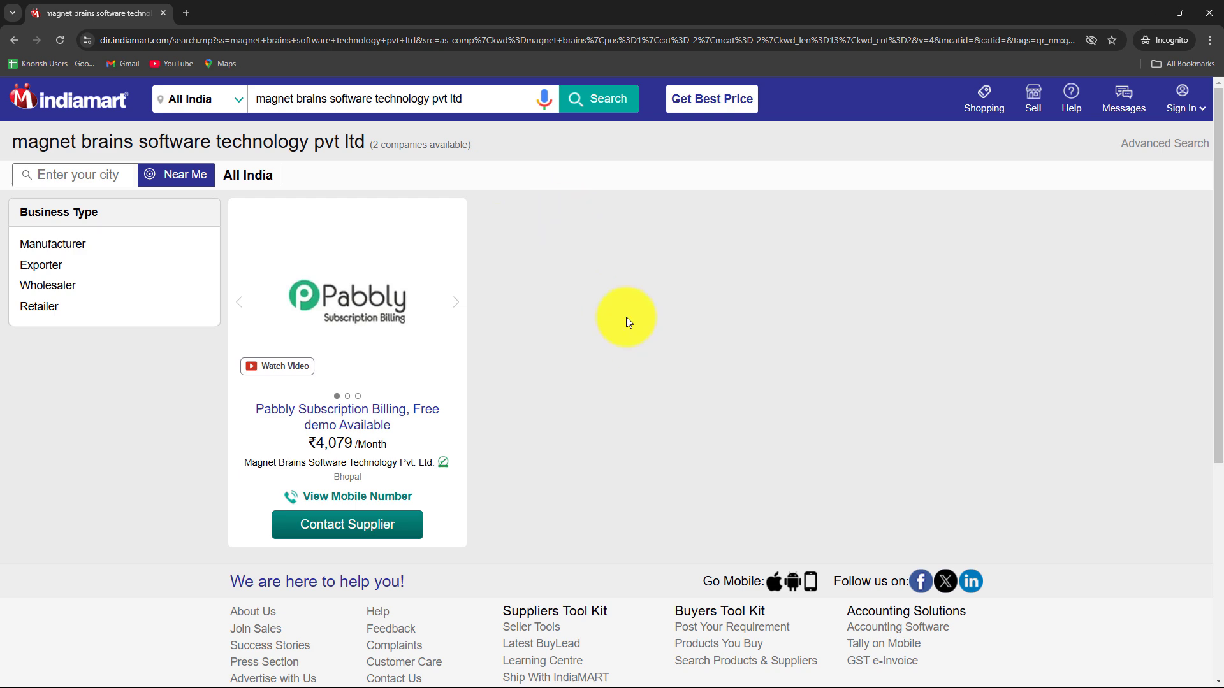
left_click_drag(255, 99, 462, 100)
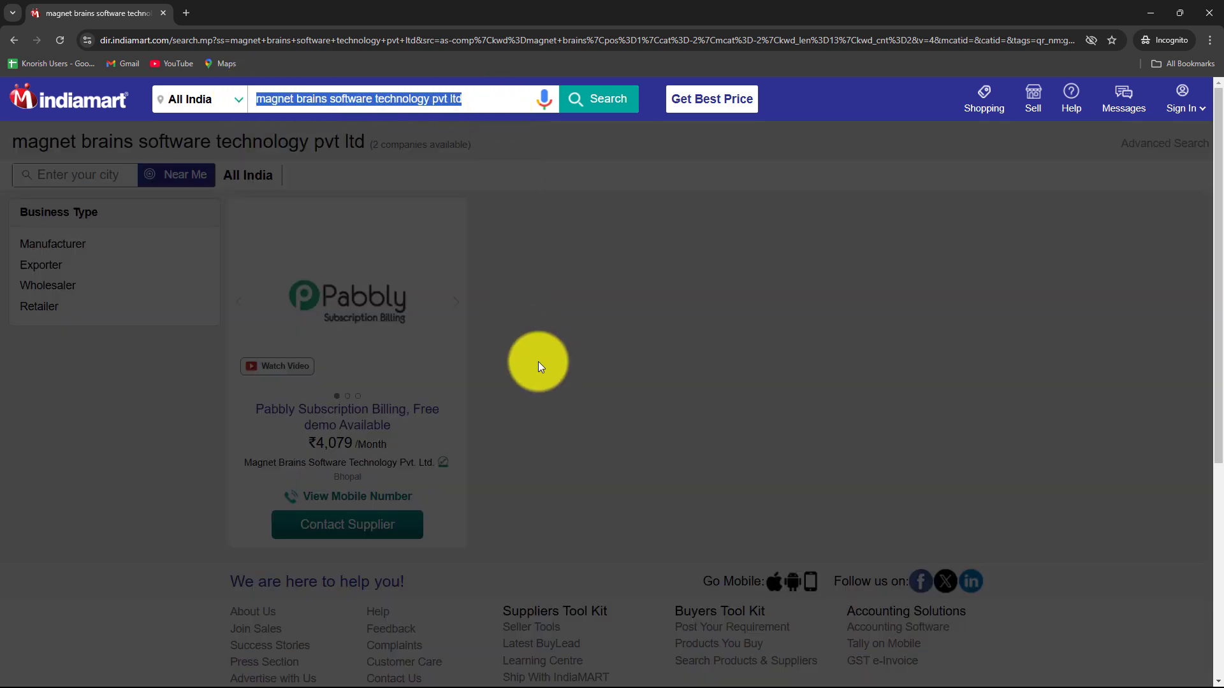
left_click(538, 361)
scroll(545, 358, "down", 1)
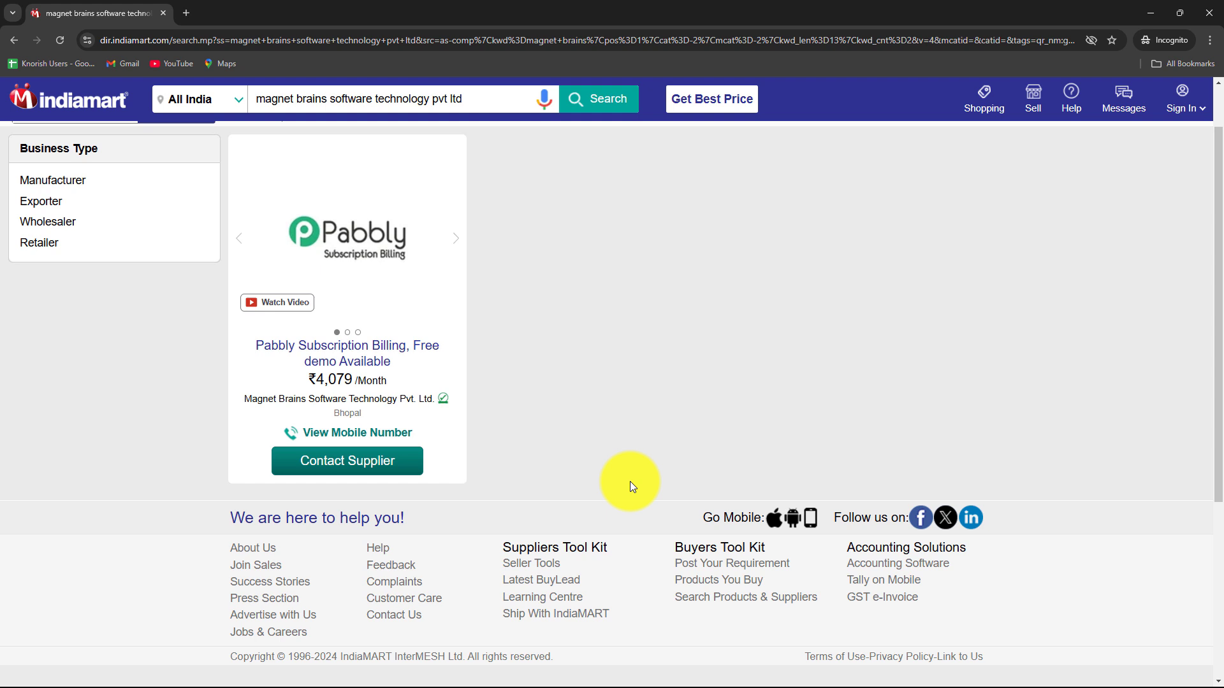
left_click(350, 461)
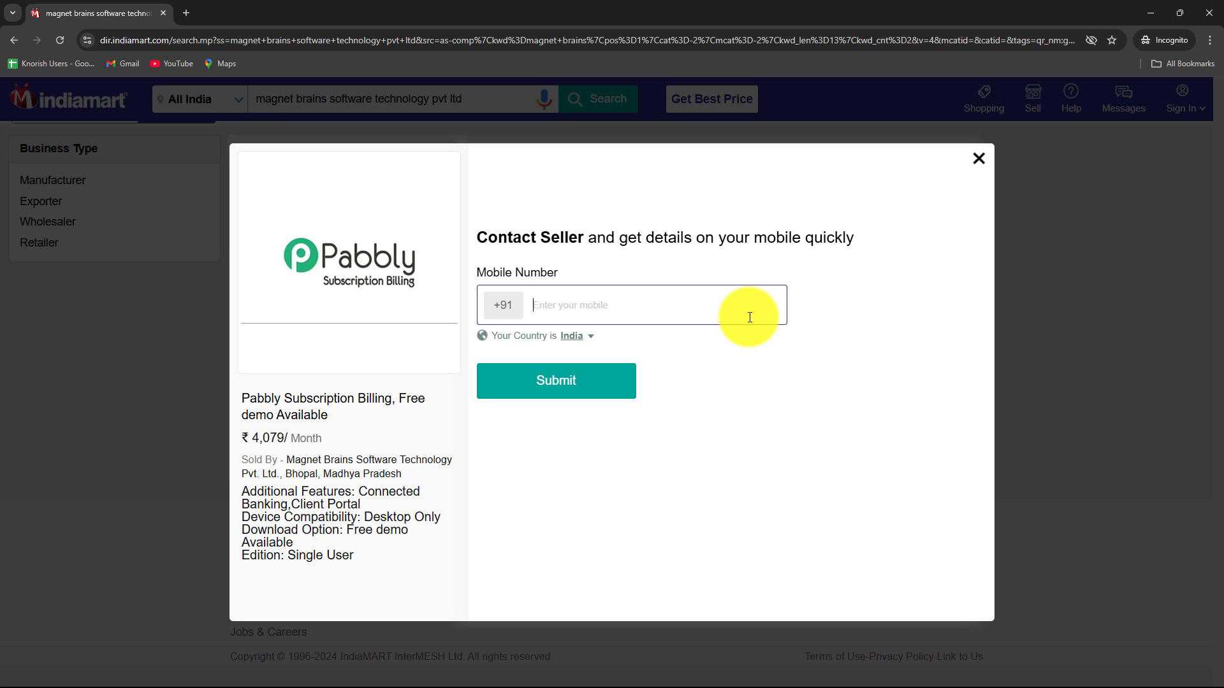
type("626")
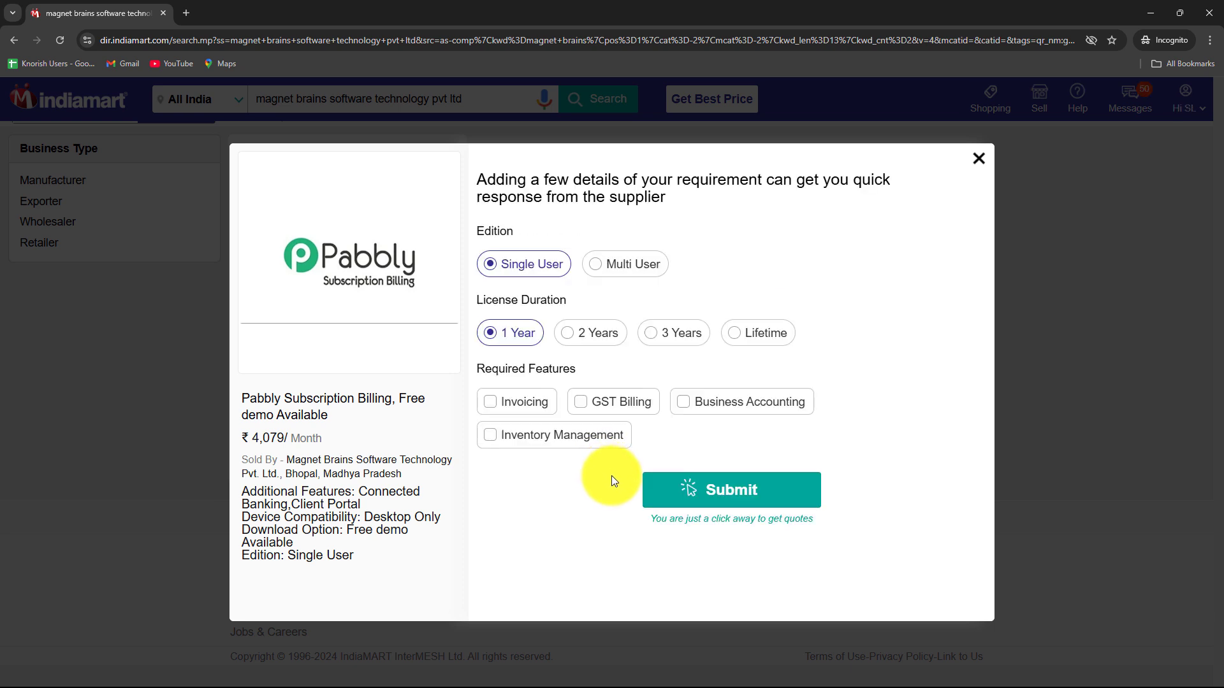
Send the enquiry for Single User and 1 Year, with requirement details about learning French online with flexible timings and no GST number.
left_click(646, 500)
left_click(533, 246)
type("Hello, I am interested in learning French for professional purposes. I am looking for an online course that offers flexible timings as I work full-time.")
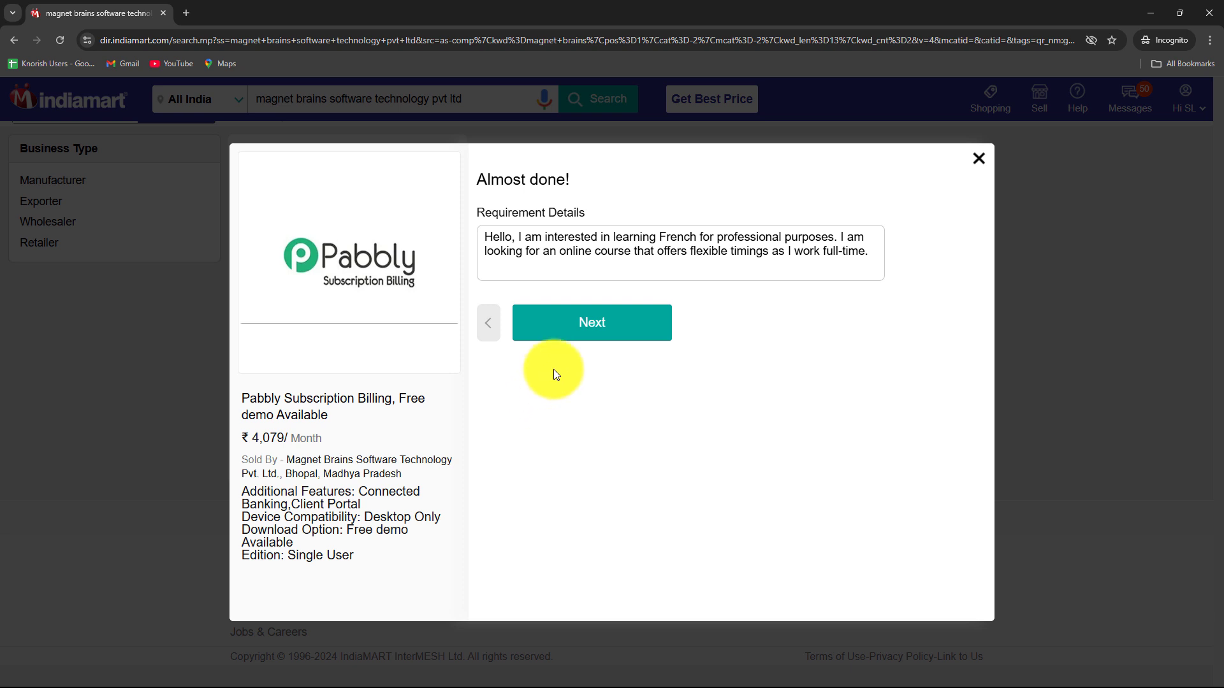
left_click(589, 325)
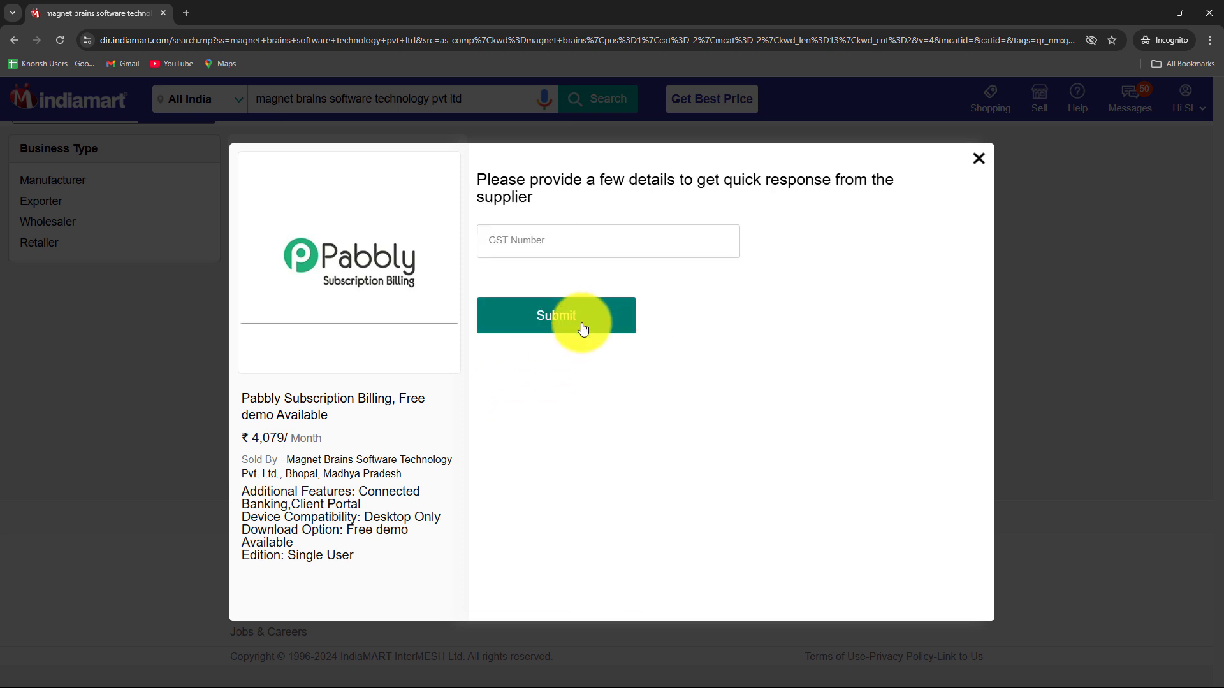
left_click(582, 323)
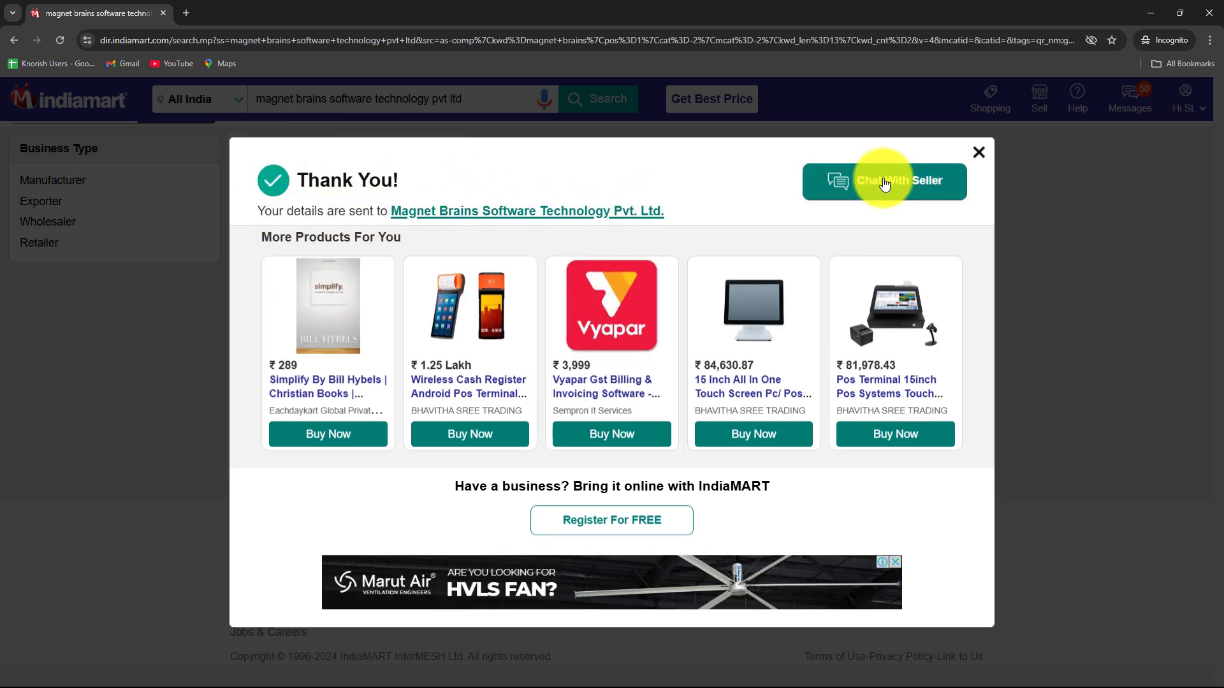
left_click(978, 151)
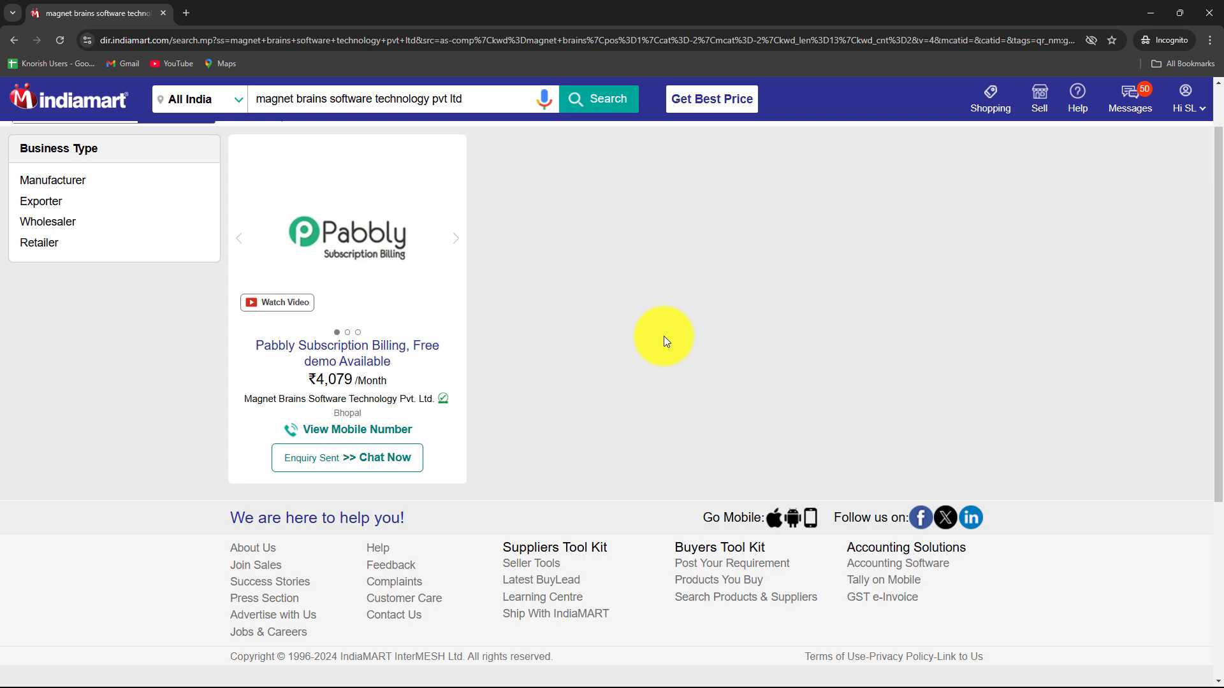
Return to the seller's Lead Manager and open the new ABC Company enquiry to check its details.
left_click(1151, 13)
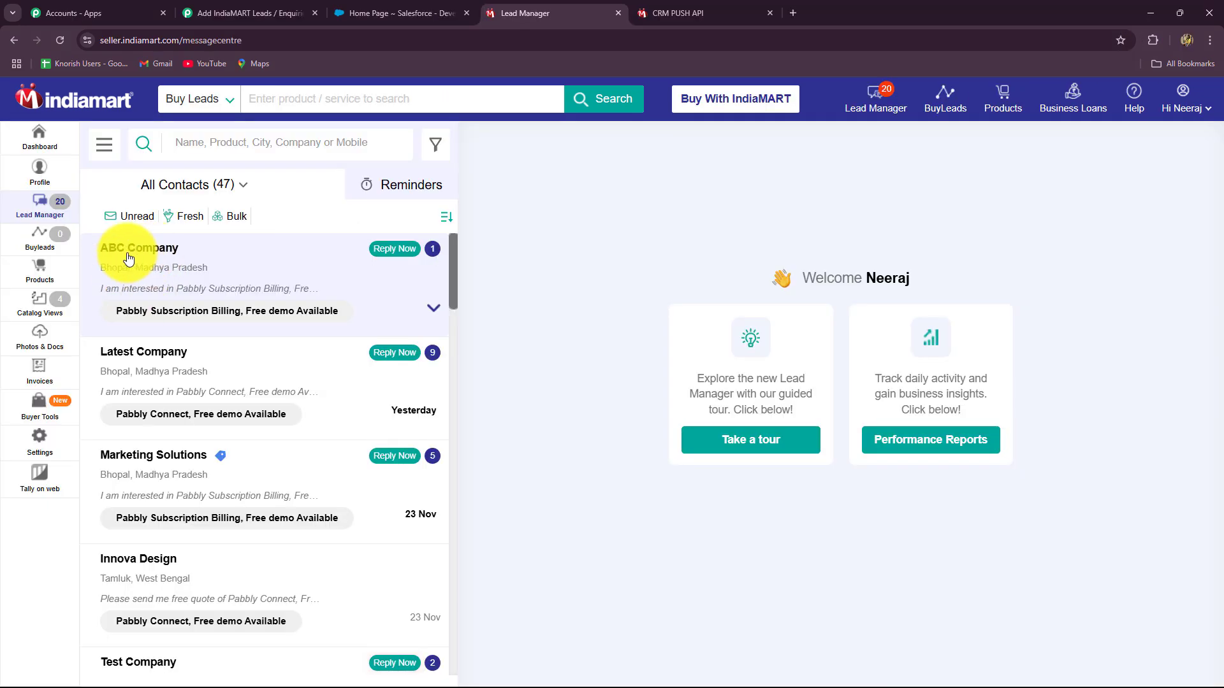
left_click(164, 251)
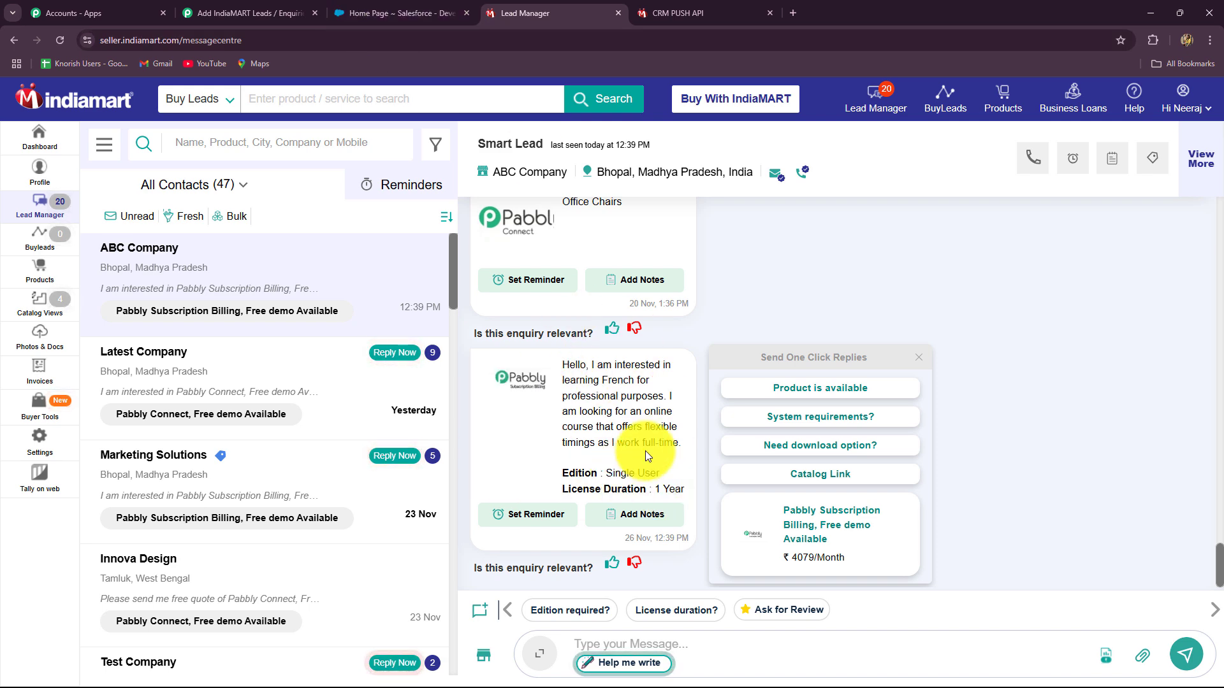
Return to the Pabbly Connect workflow and examine the captured webhook response's unique query ID, subject and sender state.
left_click(243, 12)
scroll(1052, 405, "down", 9)
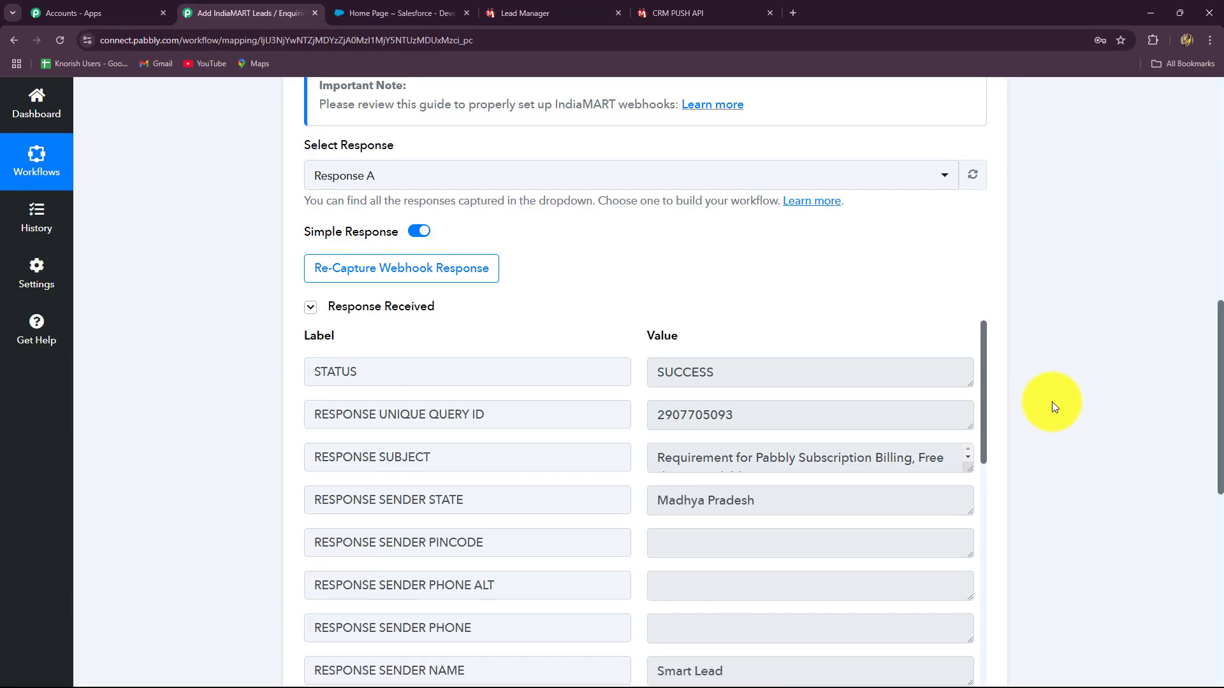
scroll(1052, 401, "up", 2)
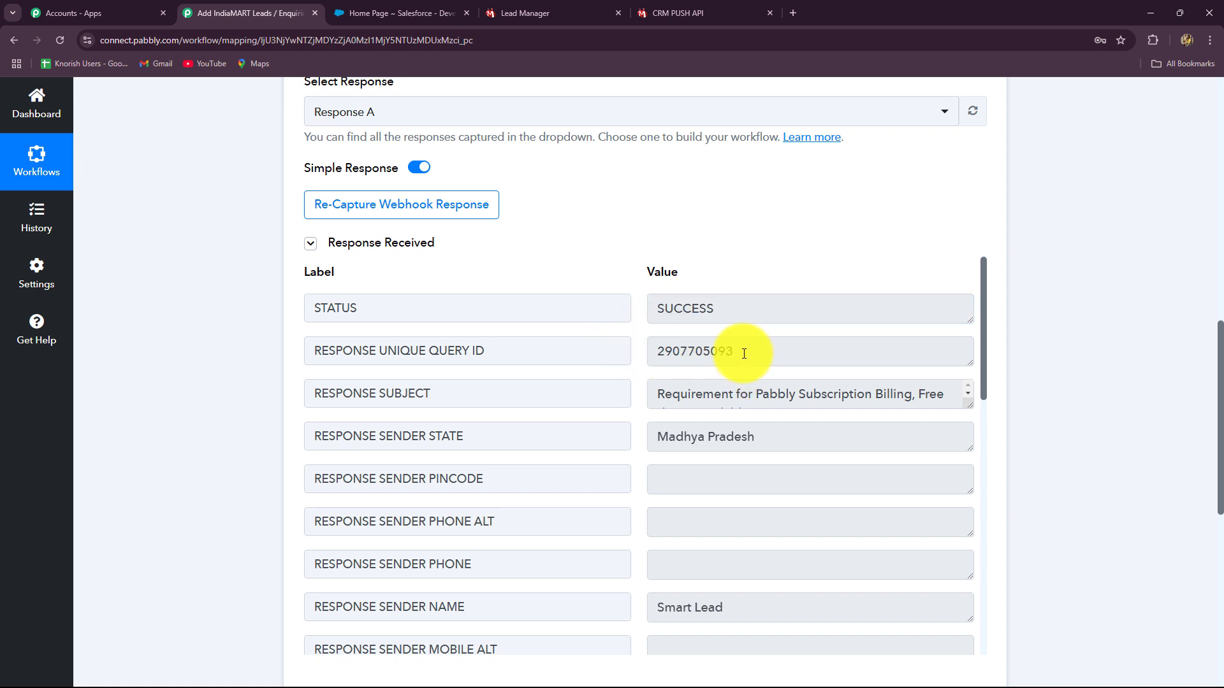
left_click_drag(741, 351, 629, 366)
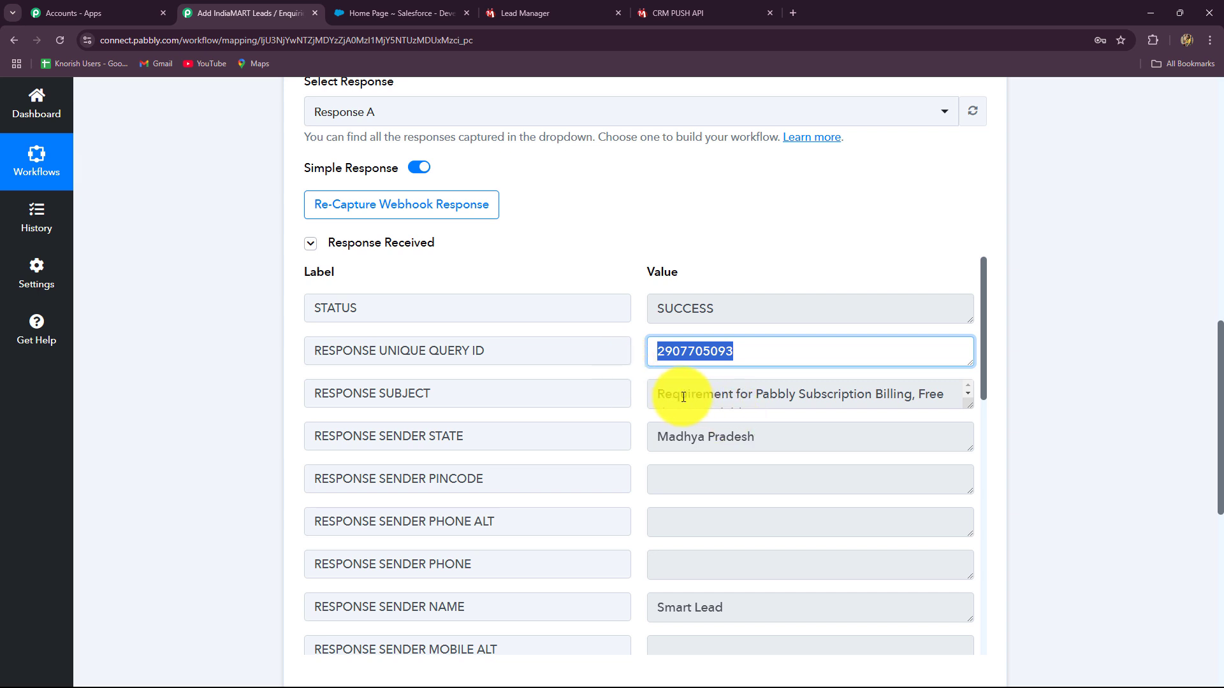
left_click_drag(683, 397, 996, 408)
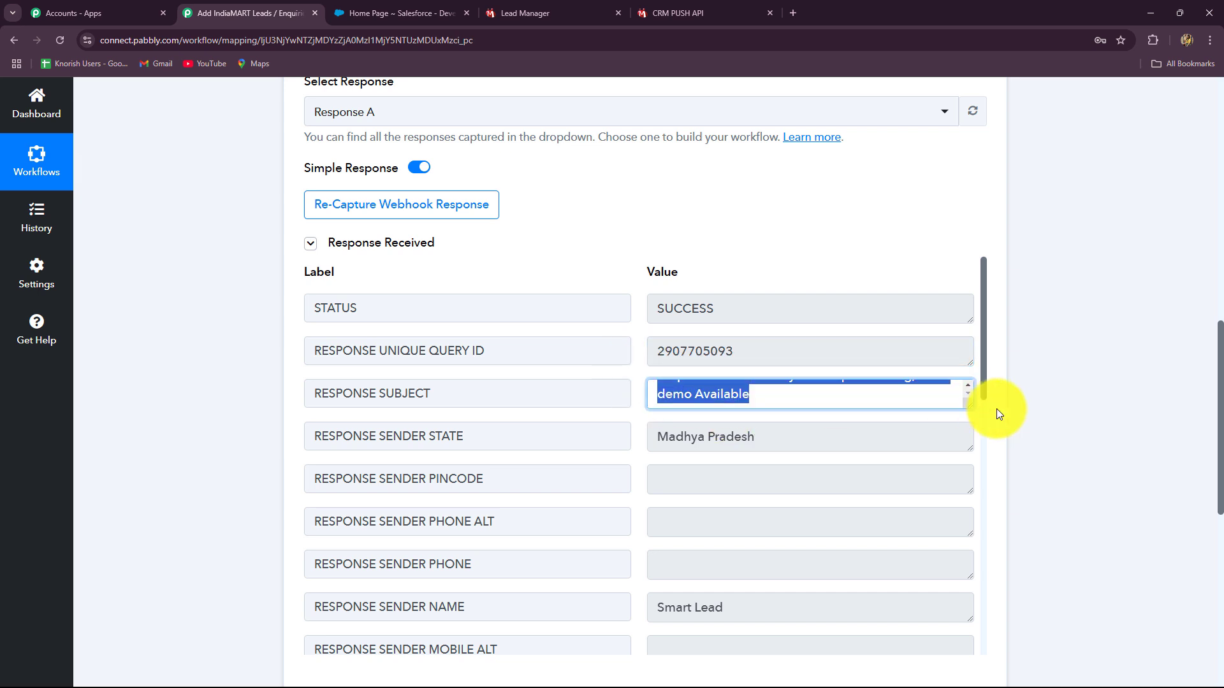
scroll(809, 331, "down", 2)
left_click_drag(797, 310, 675, 389)
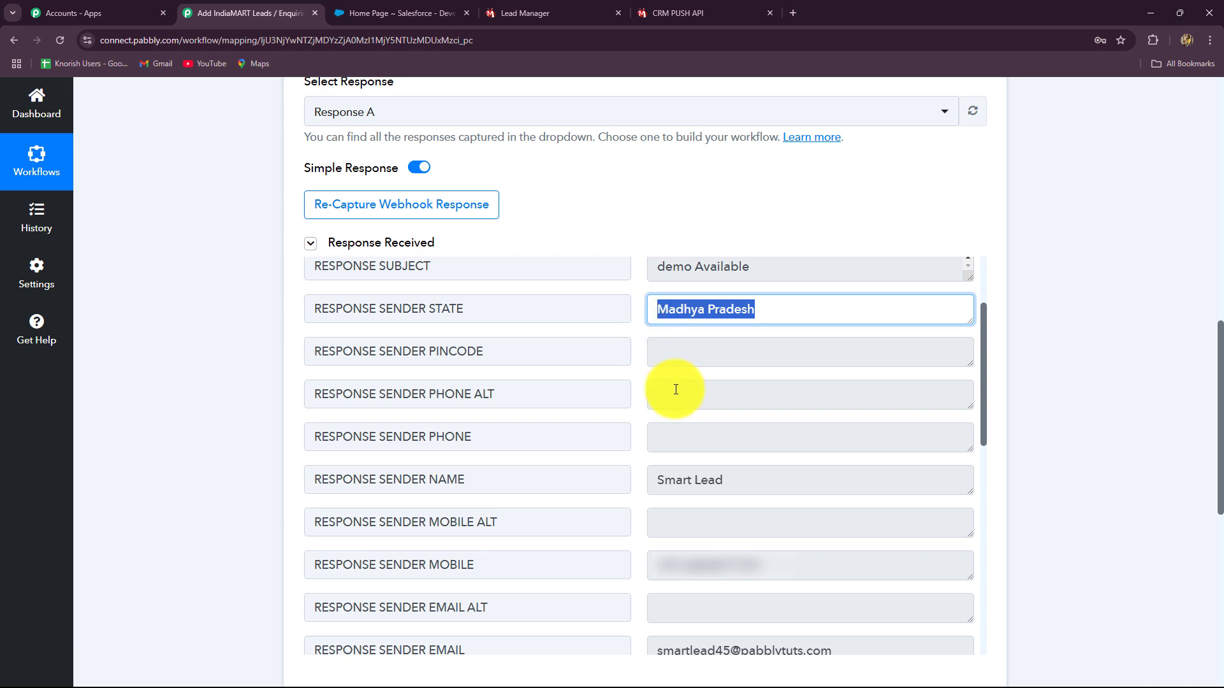
Examine the remaining captured lead data, including sender contact details, company, city, product name and the full query message.
scroll(676, 390, "down", 7)
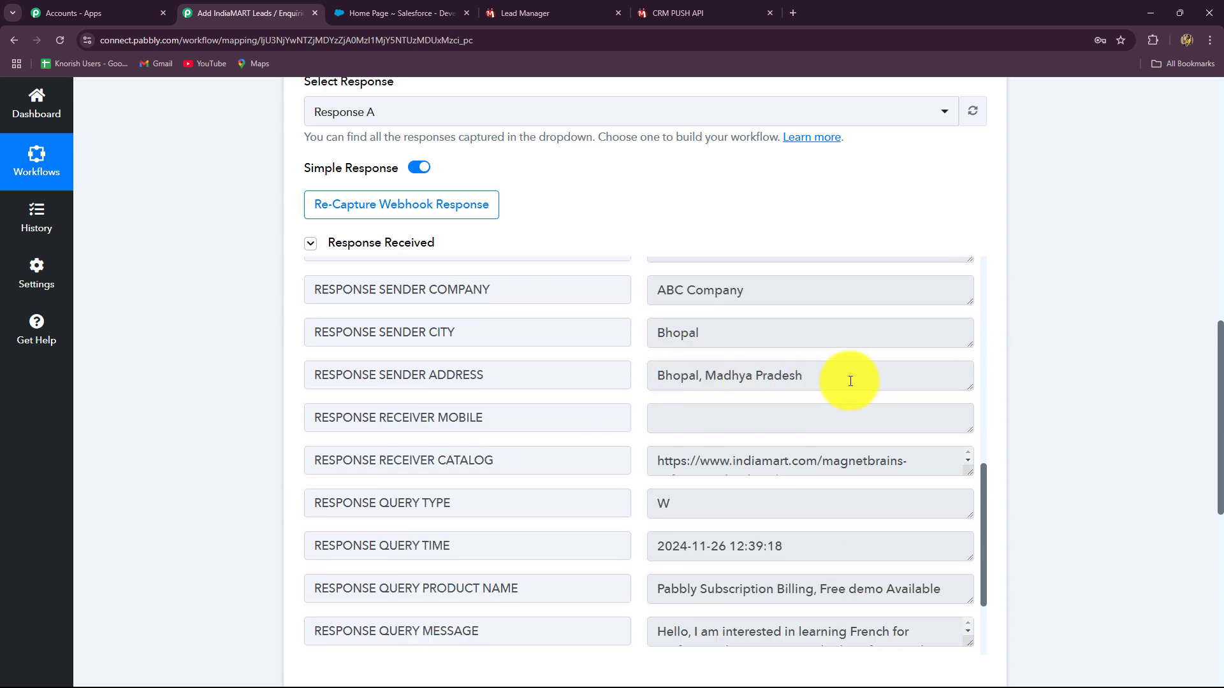
scroll(851, 381, "down", 3)
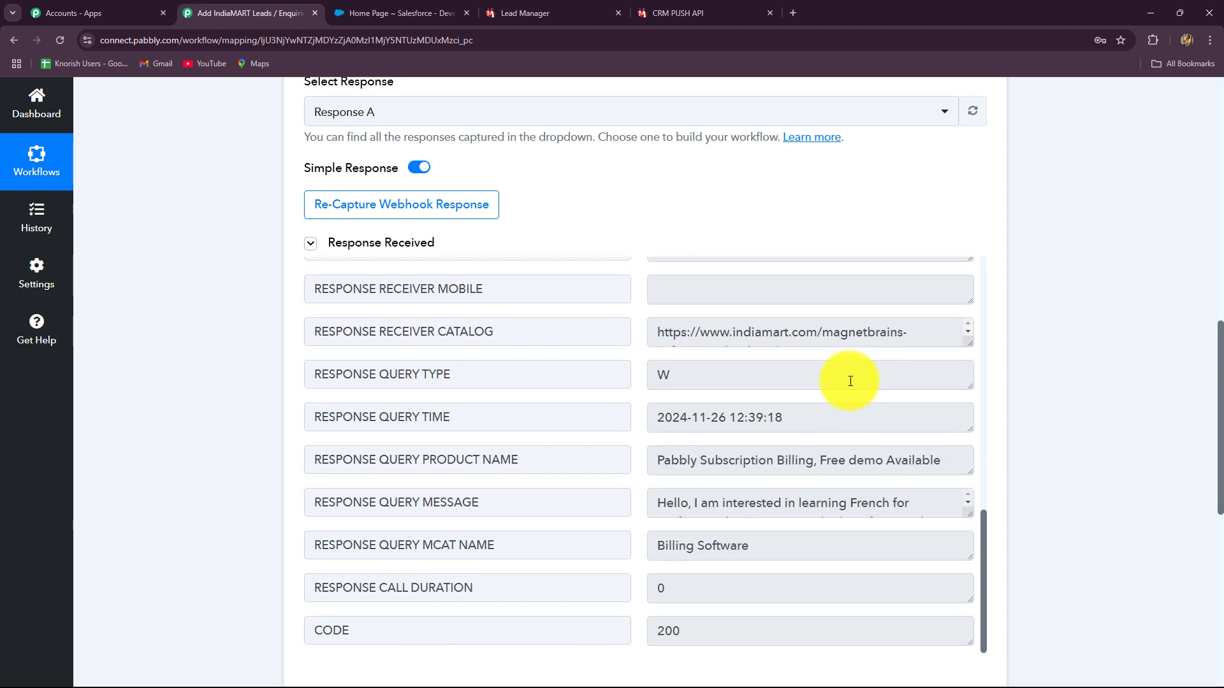
scroll(850, 381, "up", 3)
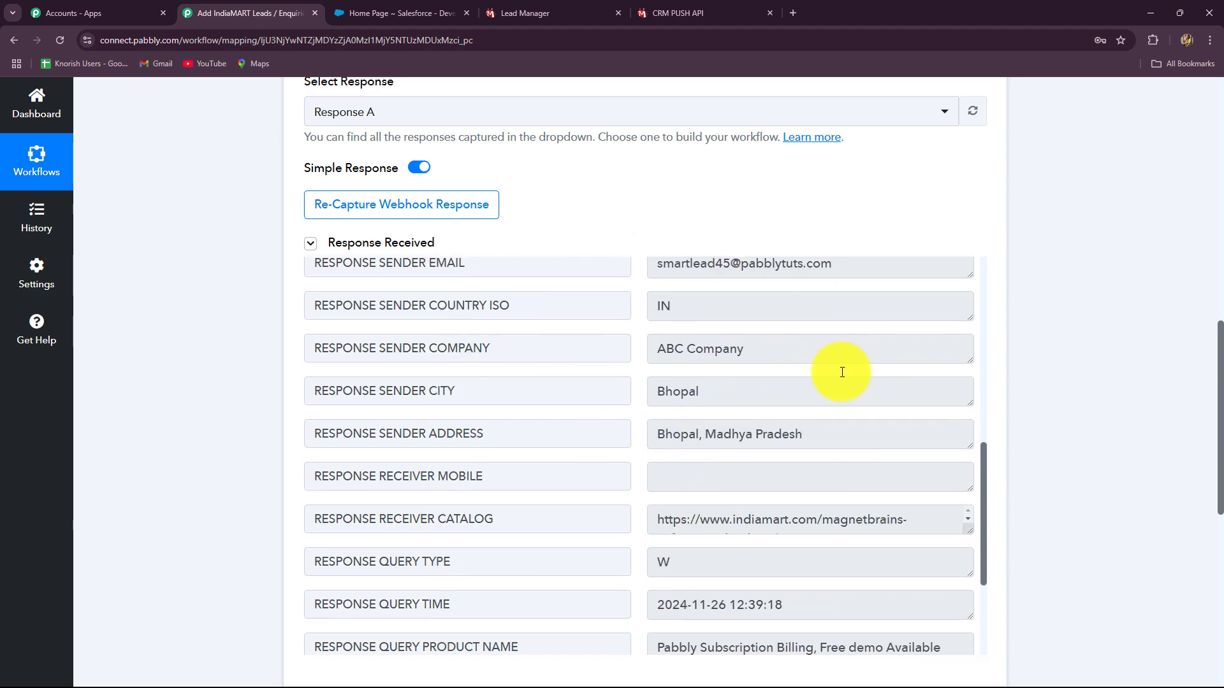
scroll(752, 439, "down", 3)
scroll(759, 437, "down", 3)
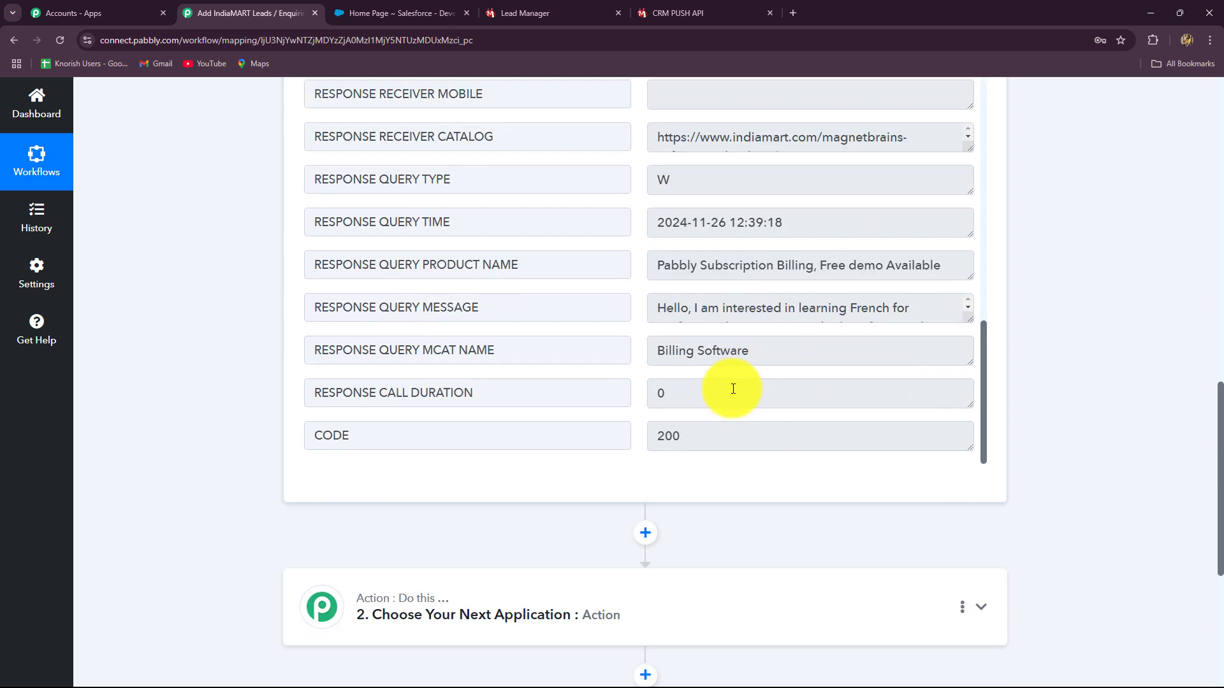
scroll(663, 308, "down", 1)
left_click_drag(662, 311, 969, 336)
left_click(968, 357)
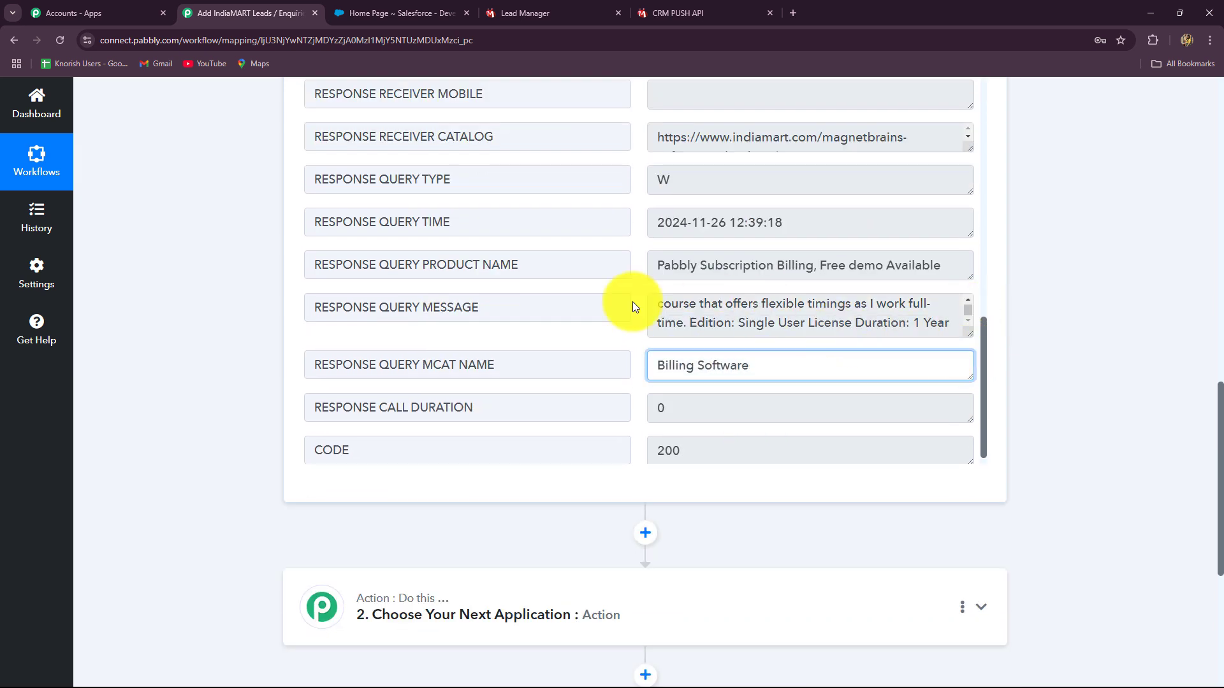
Collapse the IndiaMART trigger, and check the Salesforce home page before returning to the workflow.
scroll(1154, 424, "up", 10)
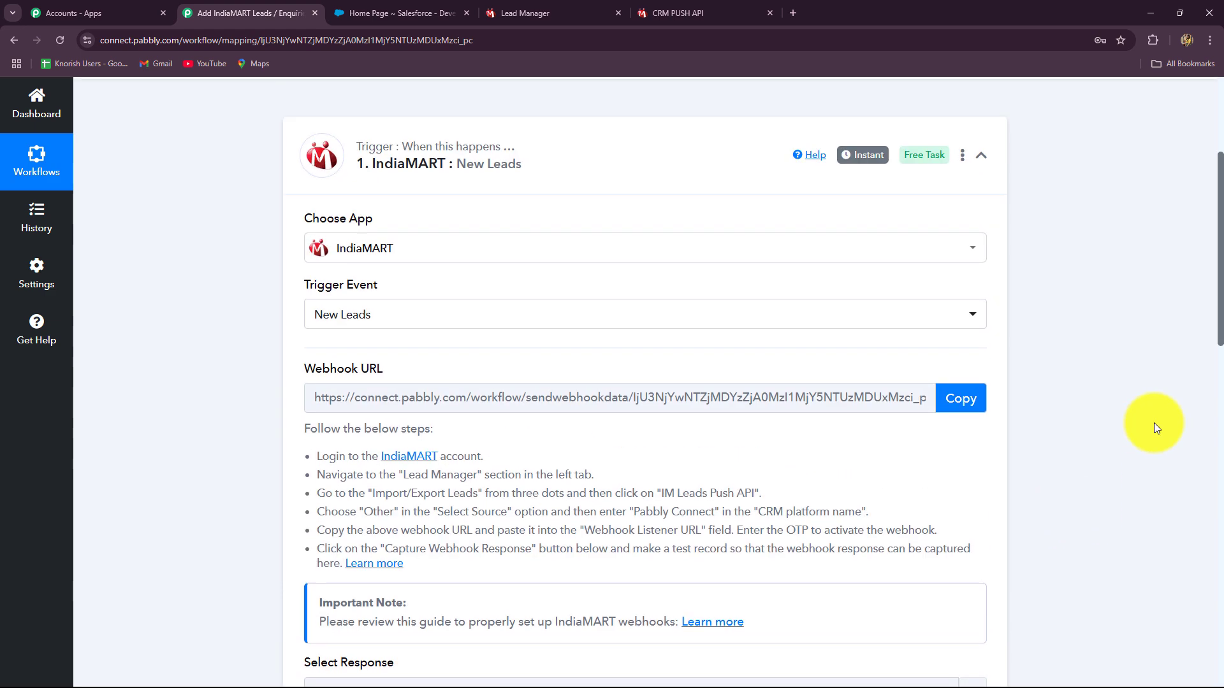
scroll(1154, 423, "up", 3)
left_click(983, 343)
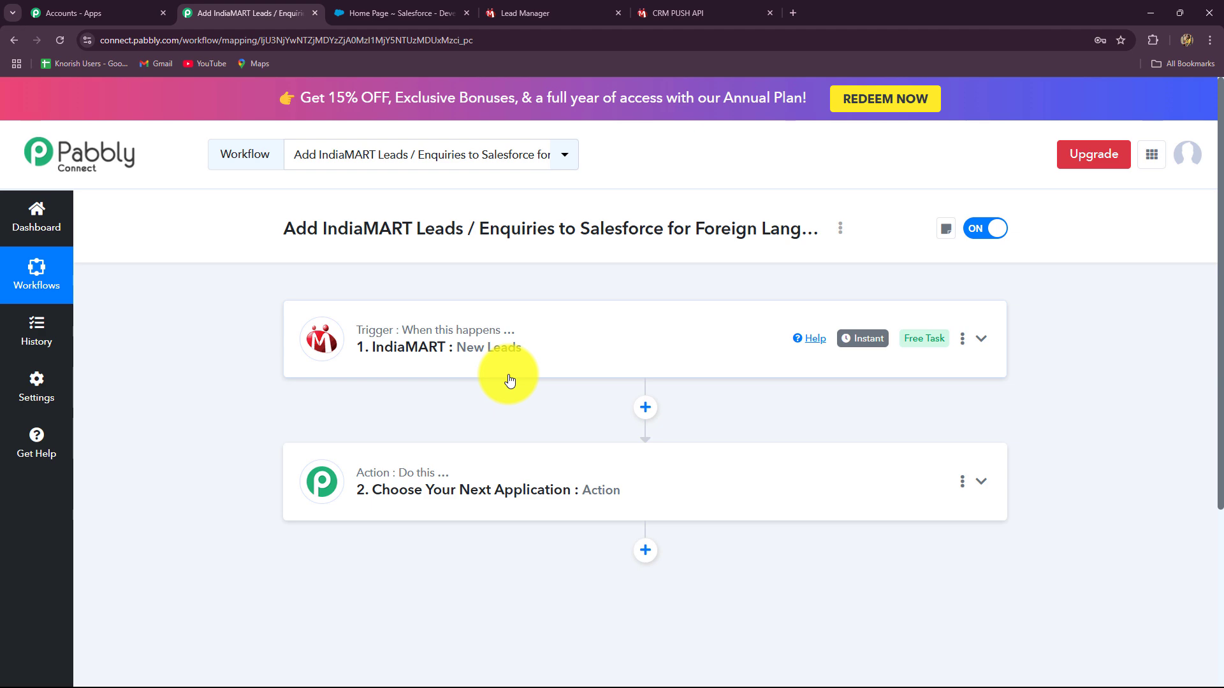
left_click(396, 13)
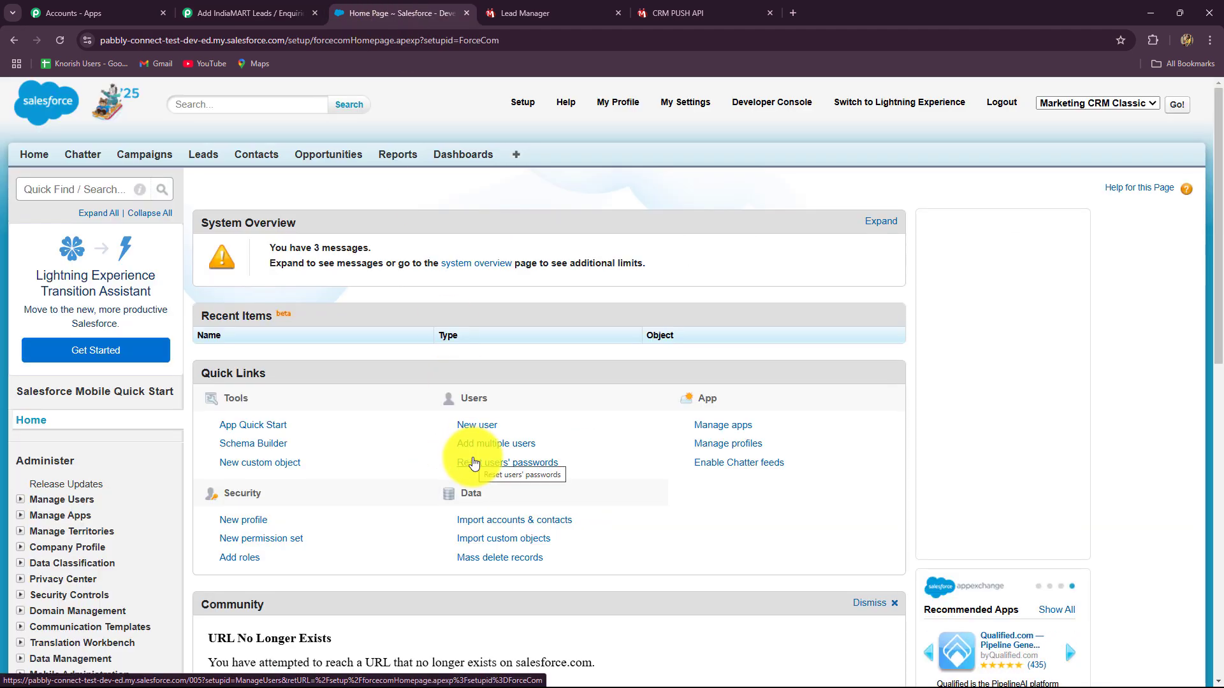
left_click(283, 13)
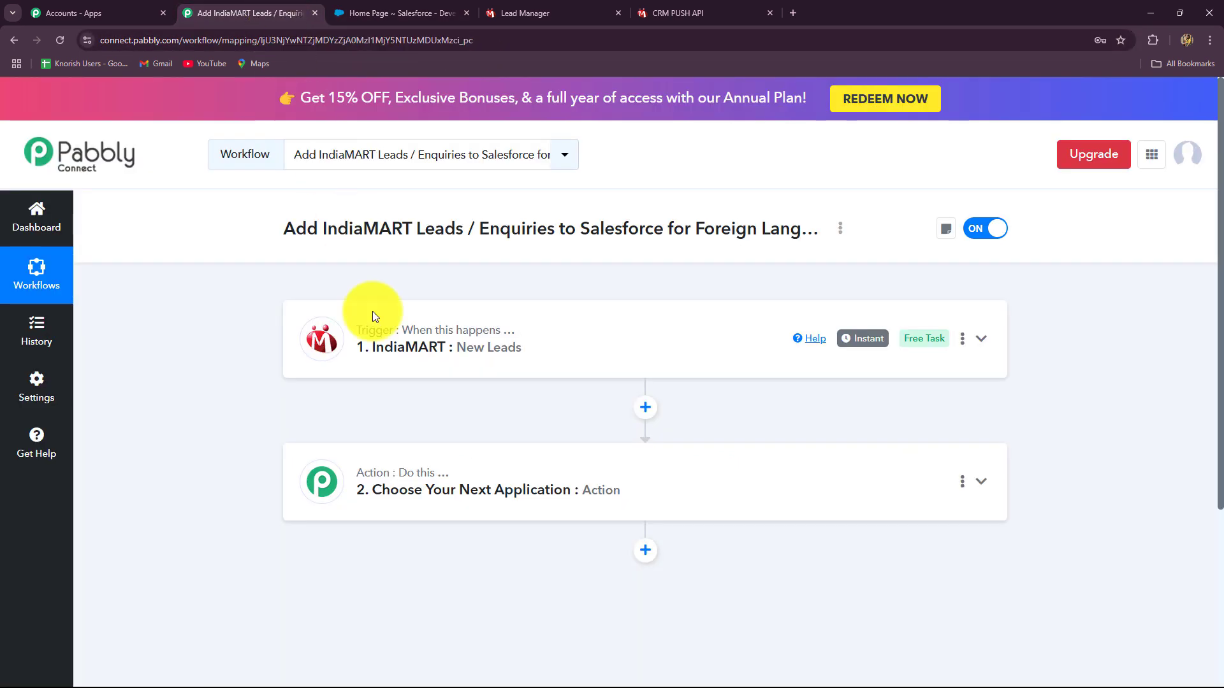
Set the action step's application to Salesforce and its action event to Create Record.
left_click(427, 515)
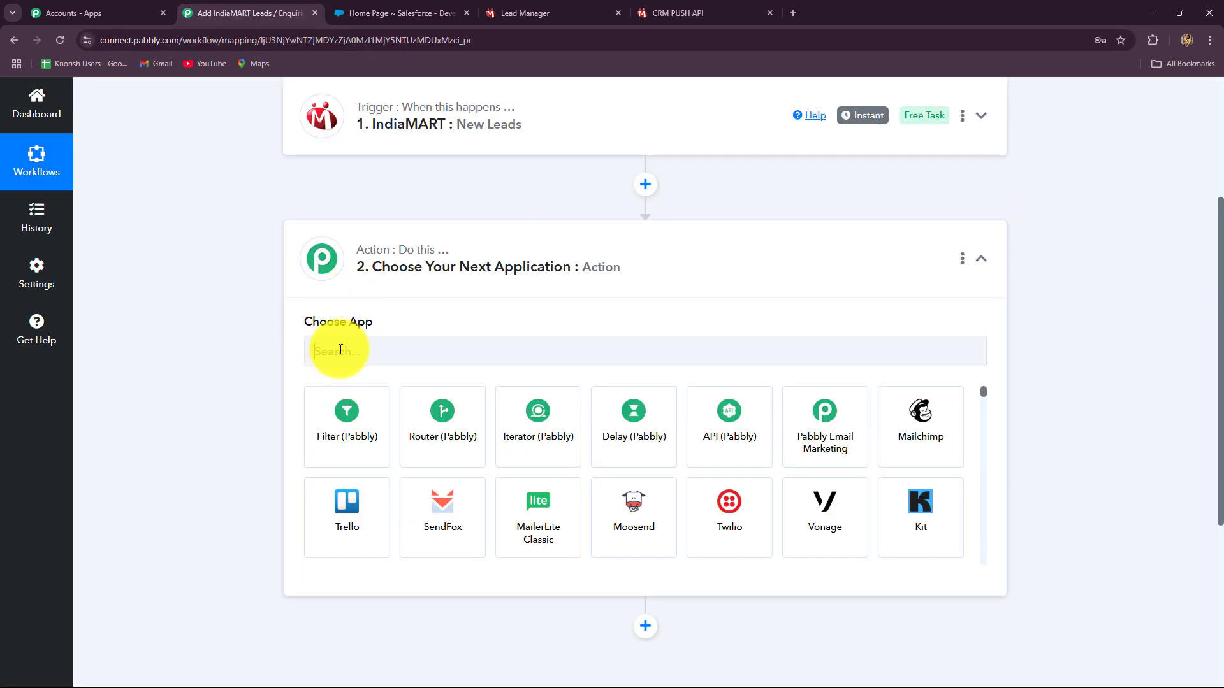
left_click(341, 349)
key("Caps_Lock")
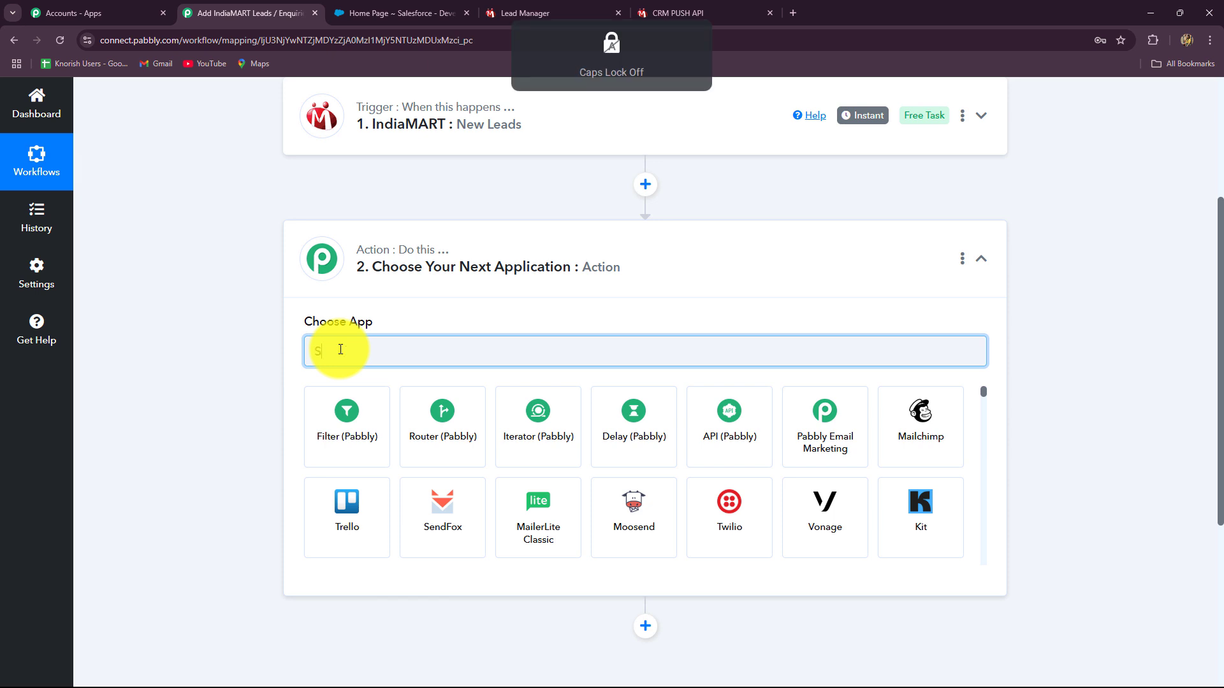
type("Sale")
left_click(511, 411)
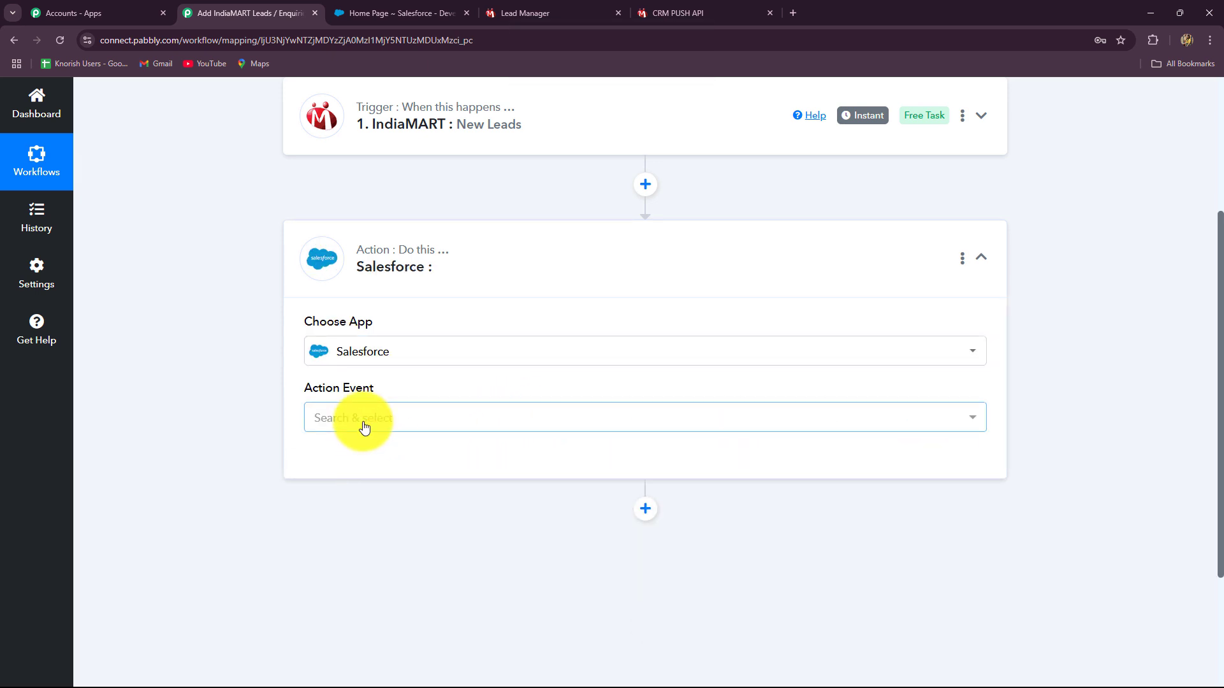
left_click(364, 425)
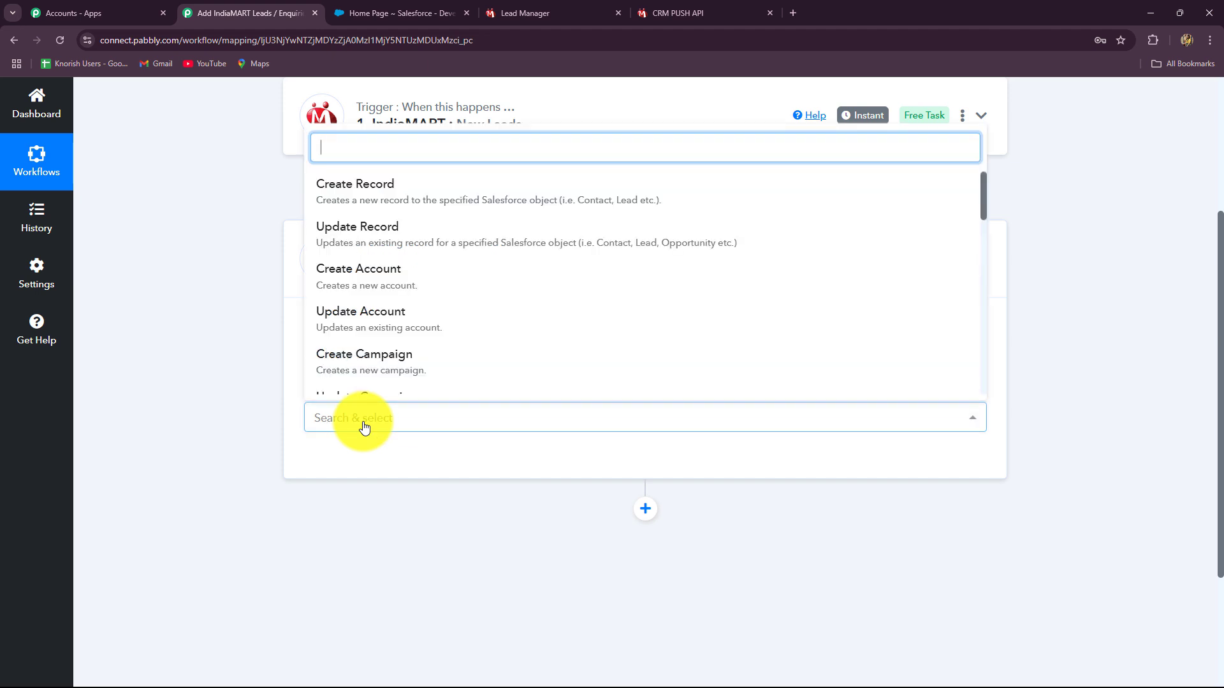
left_click(364, 185)
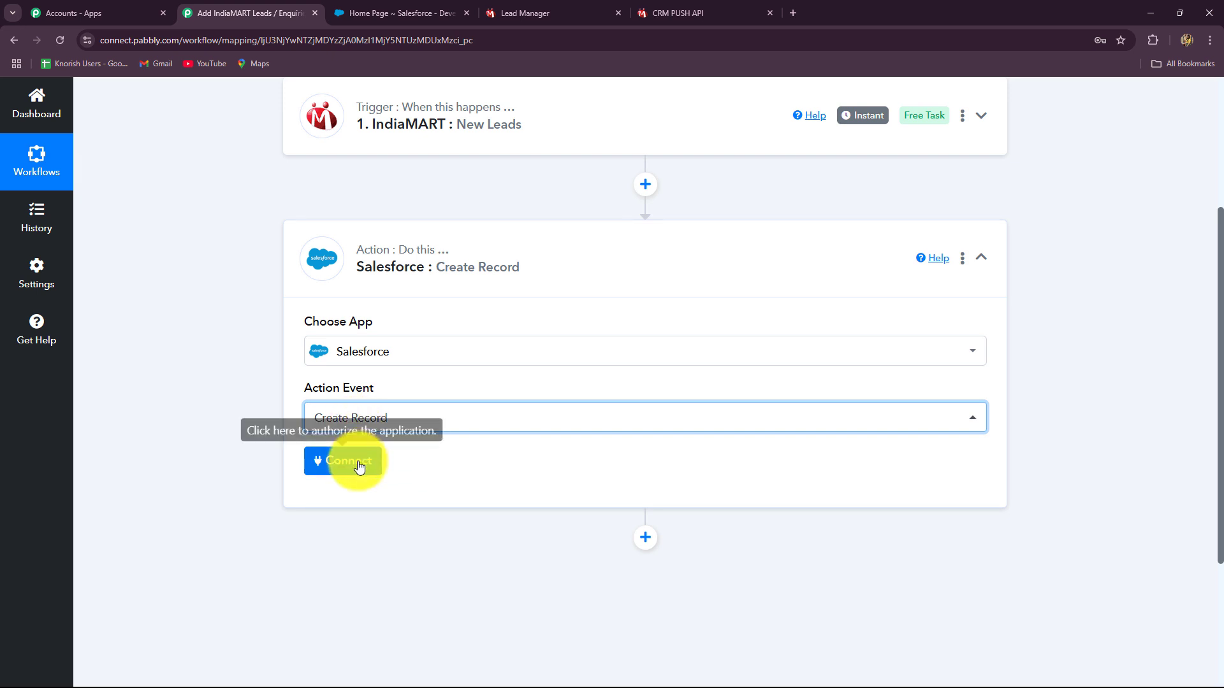
Add a new Salesforce connection to the action step and allow Pabbly Connect access to the account.
left_click(377, 468)
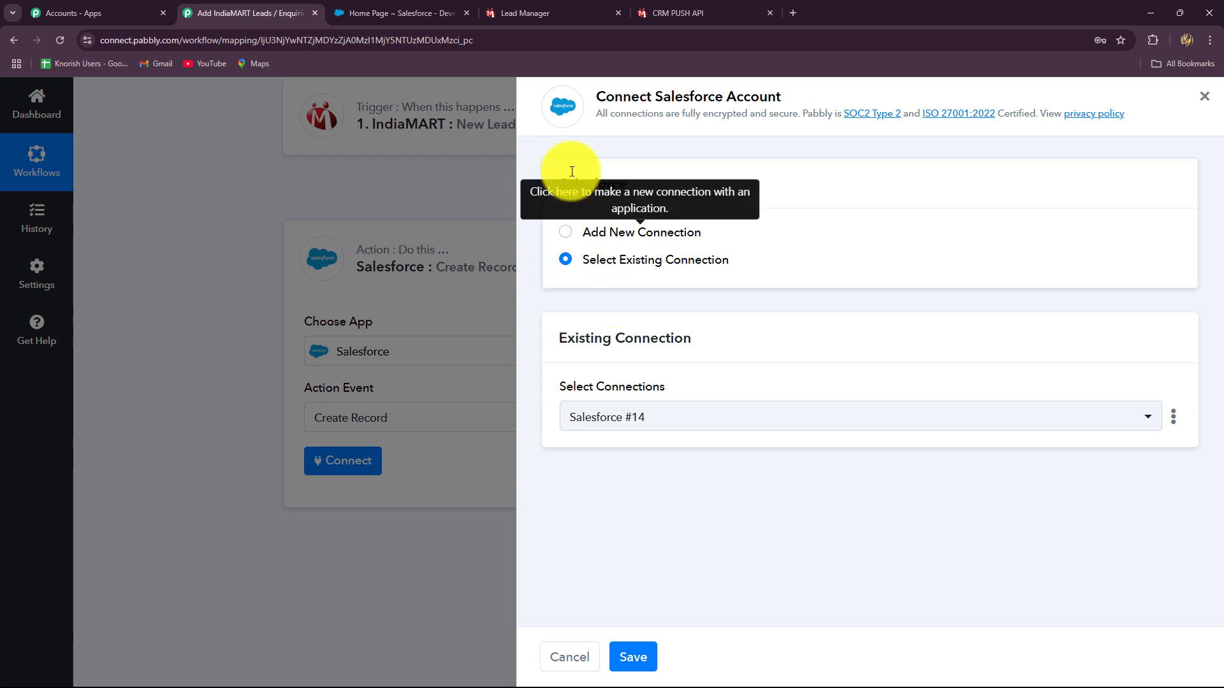
left_click(441, 11)
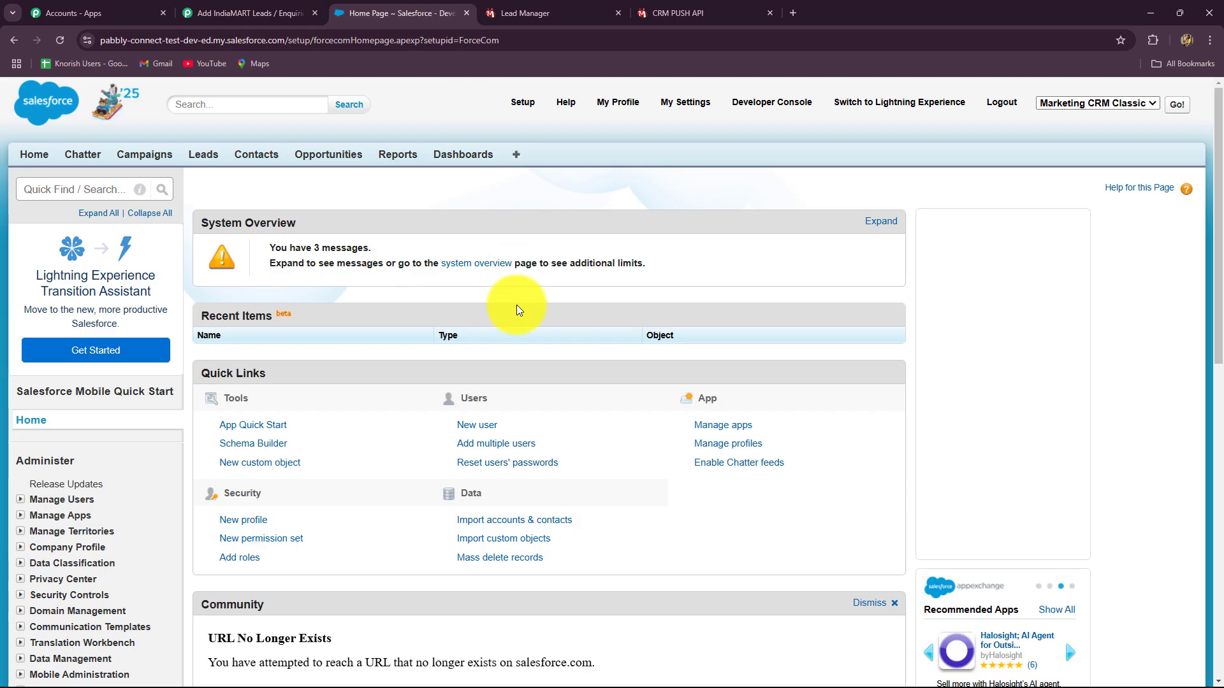
left_click(274, 14)
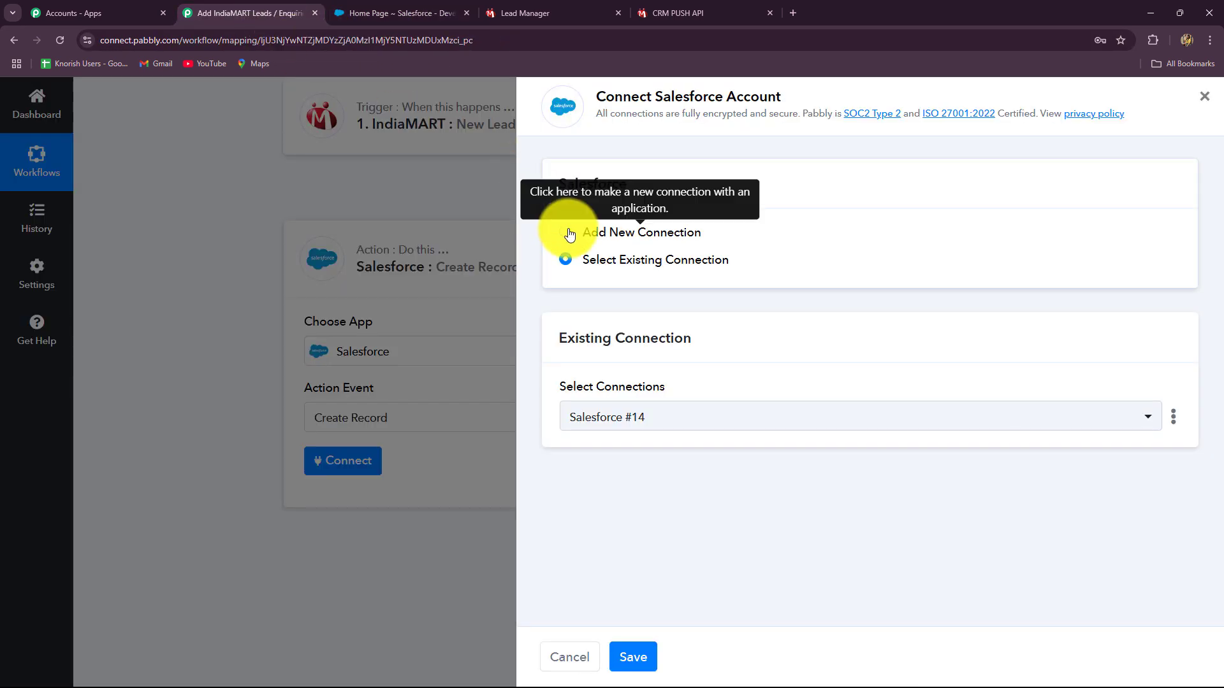
left_click(566, 232)
left_click(692, 440)
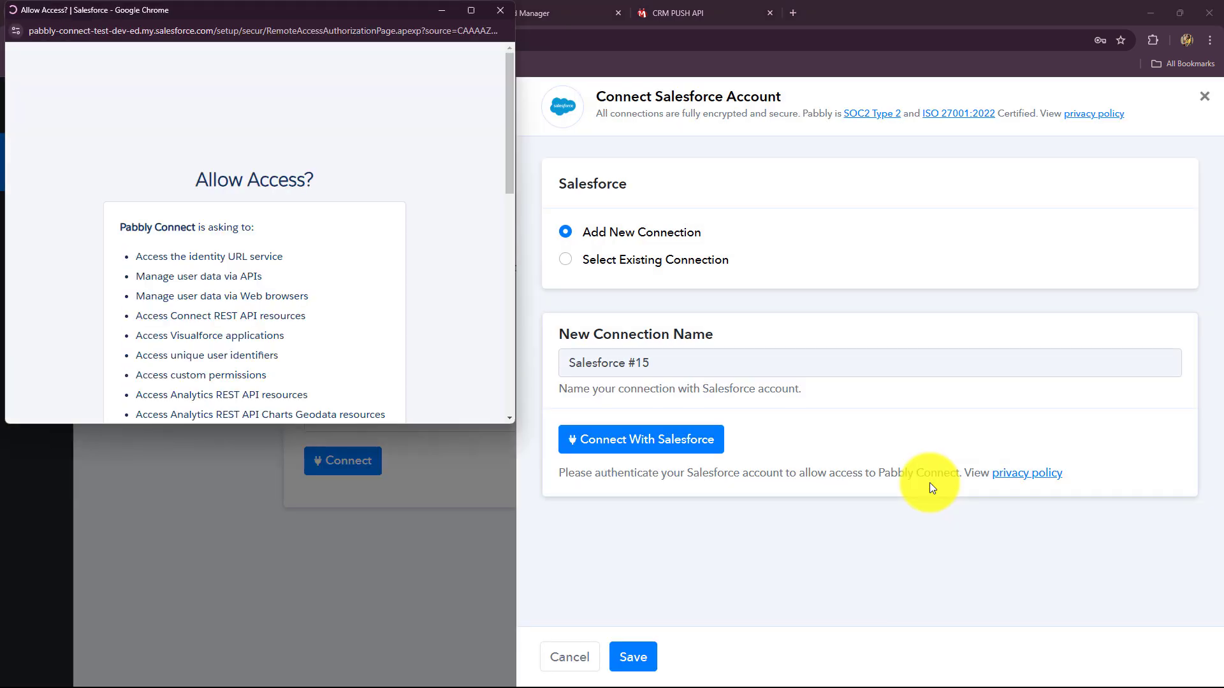
scroll(98, 323, "down", 5)
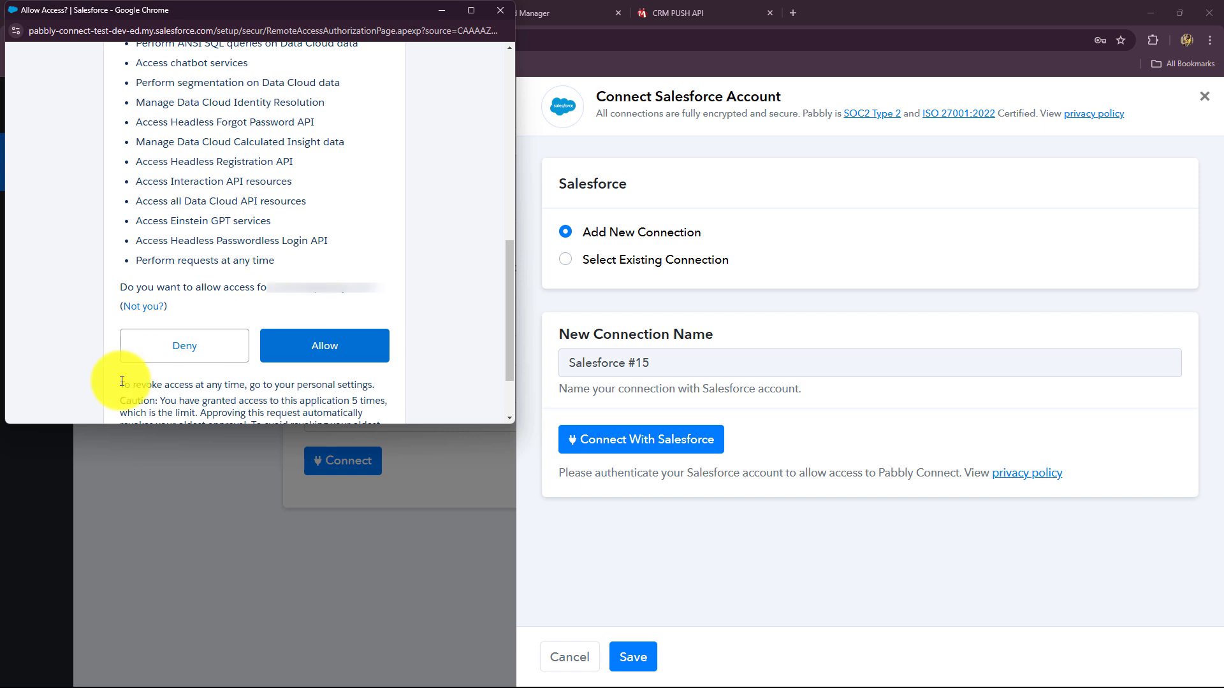
left_click(298, 361)
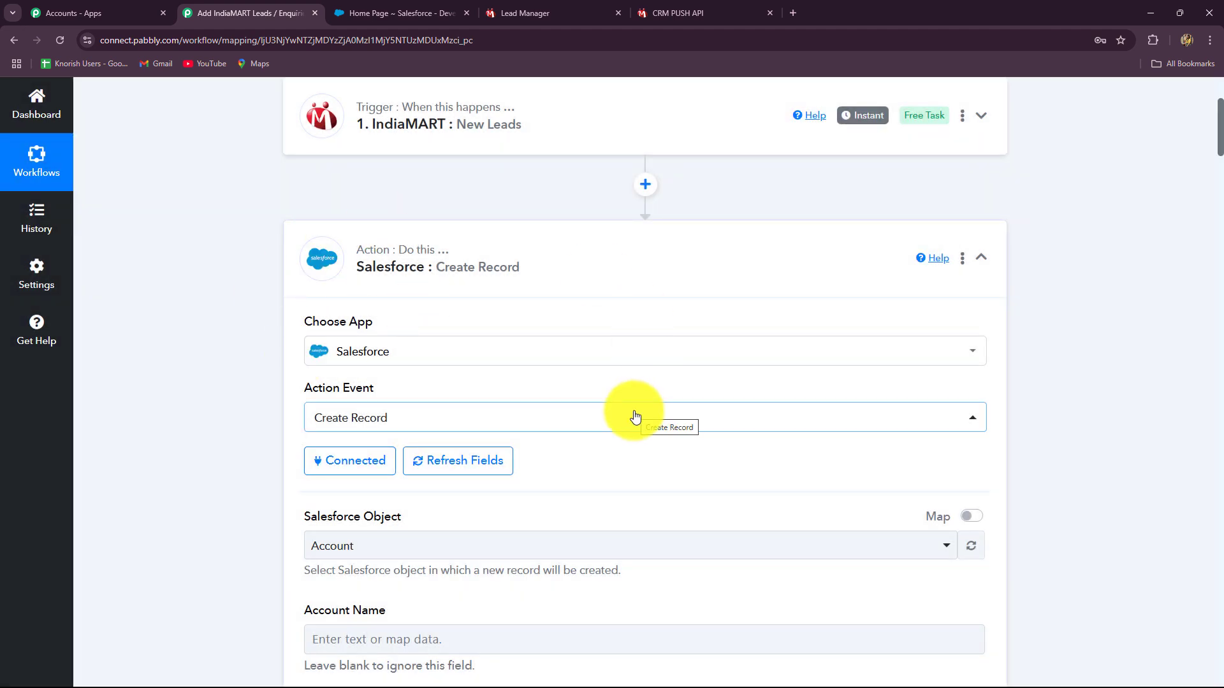
Look through the Account fields and set the Salesforce object for the new record to Lead.
scroll(636, 417, "down", 15)
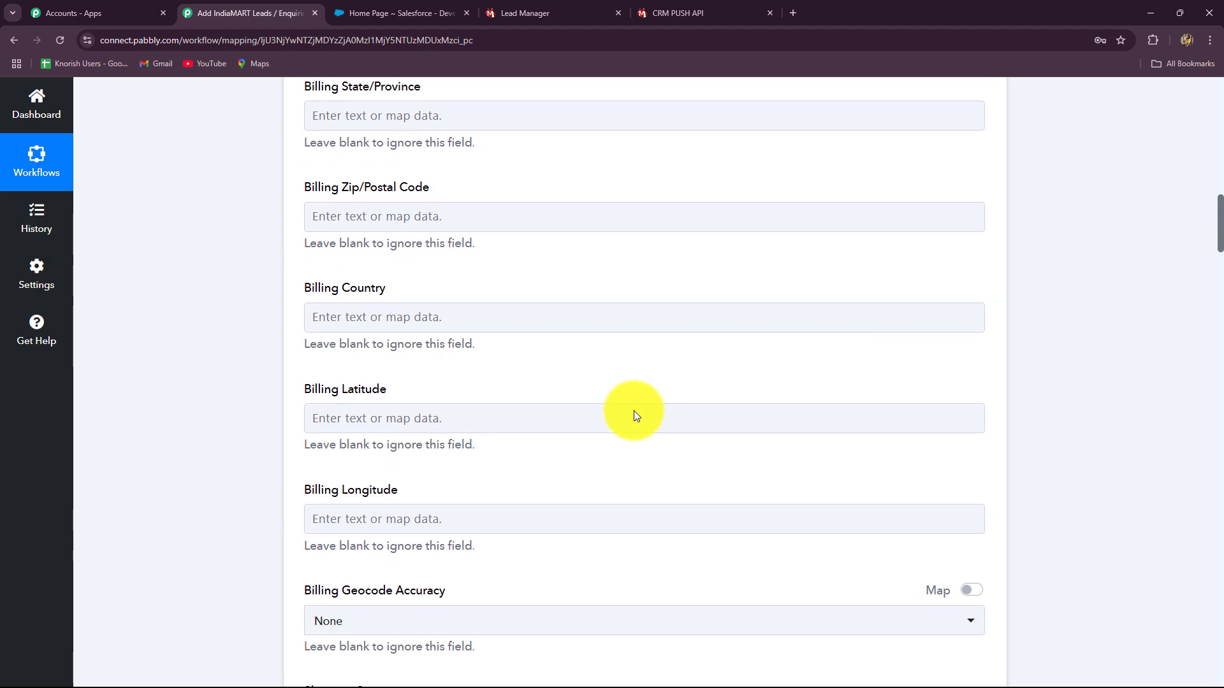
scroll(634, 411, "down", 8)
scroll(633, 410, "up", 6)
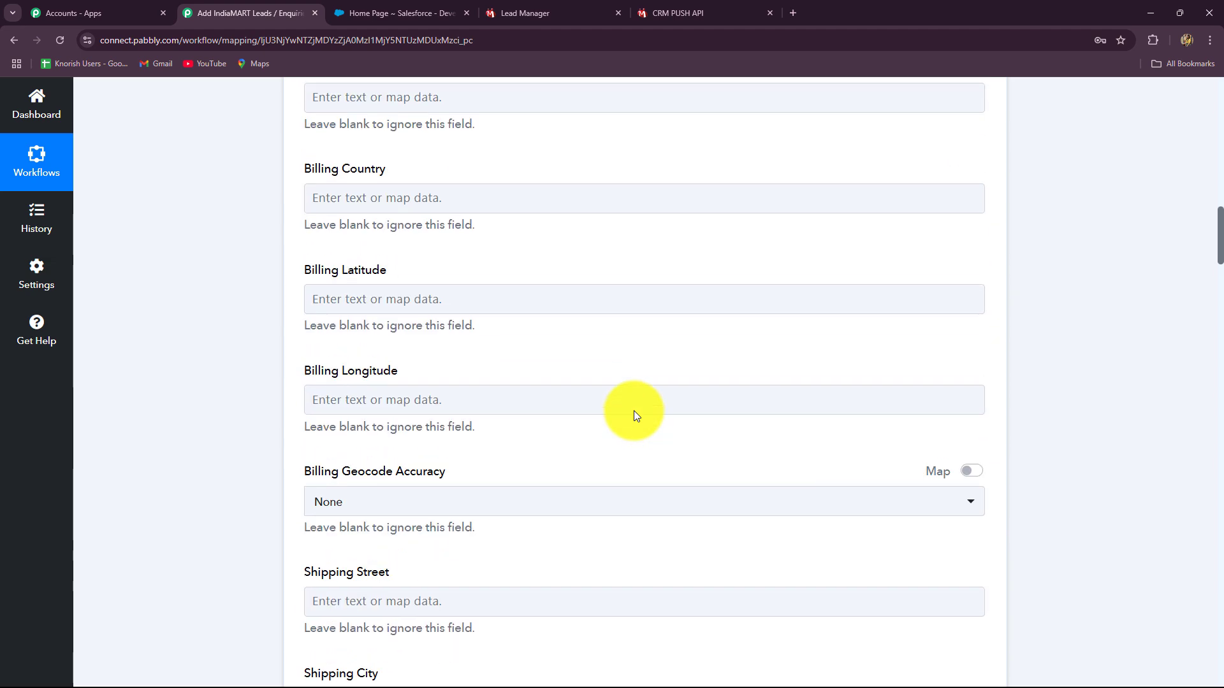
scroll(634, 415, "up", 14)
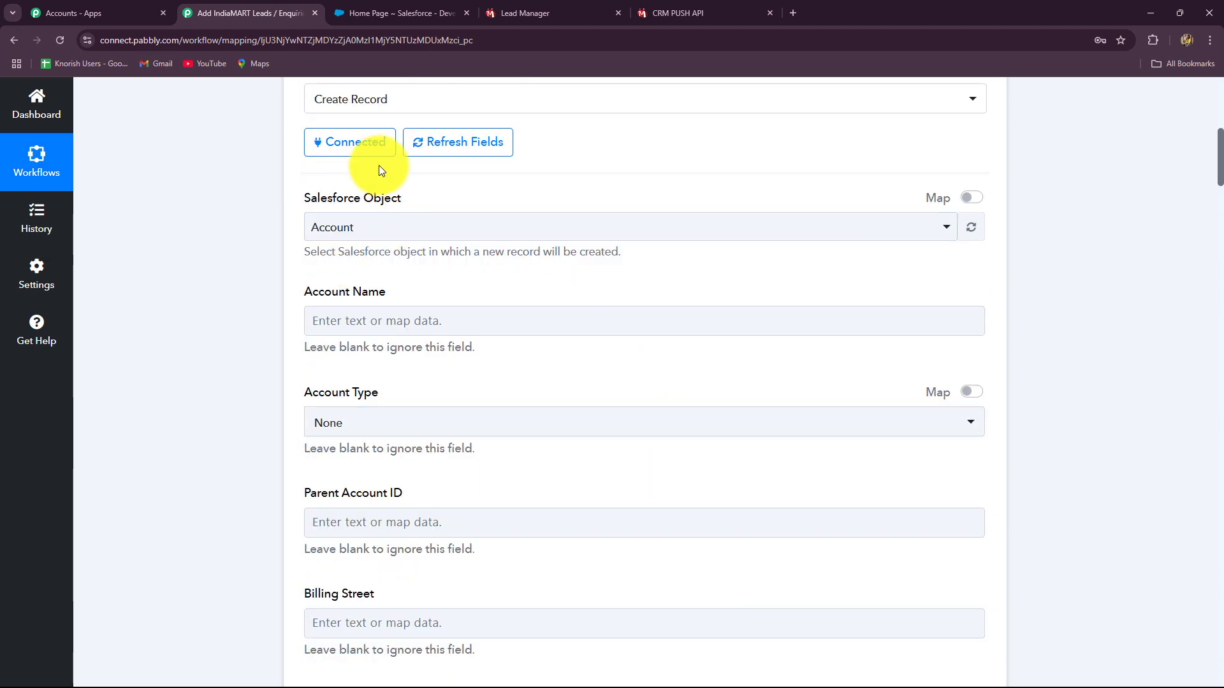
left_click(396, 241)
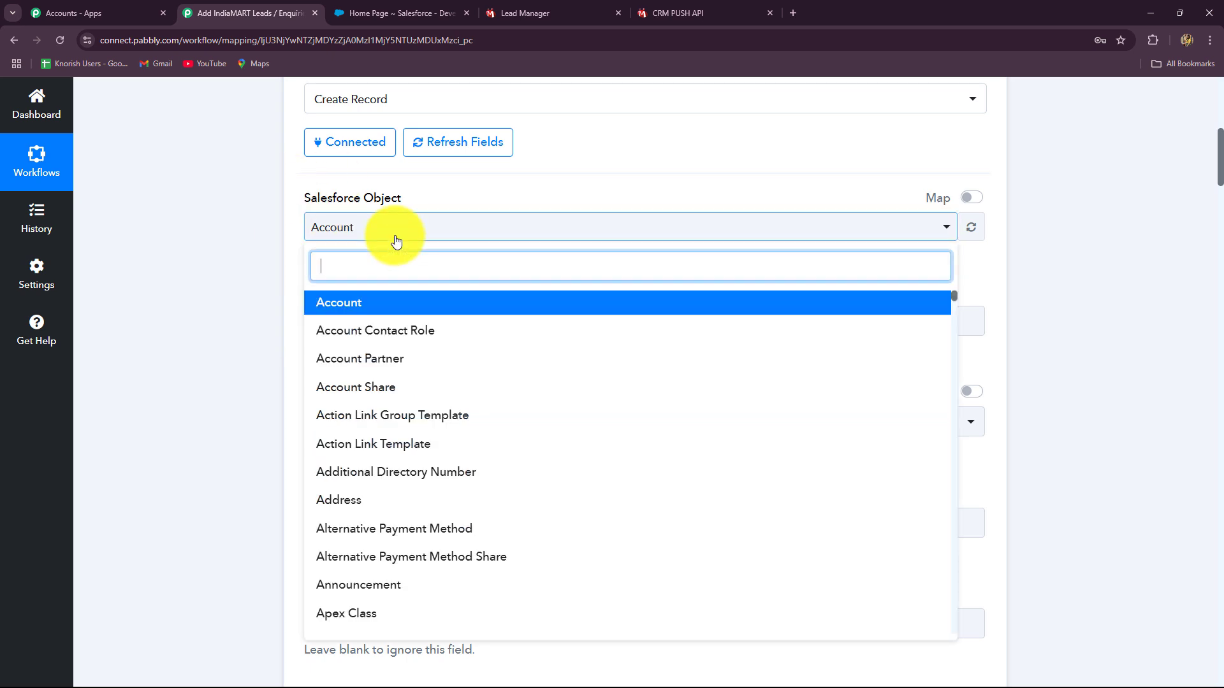
type("lead")
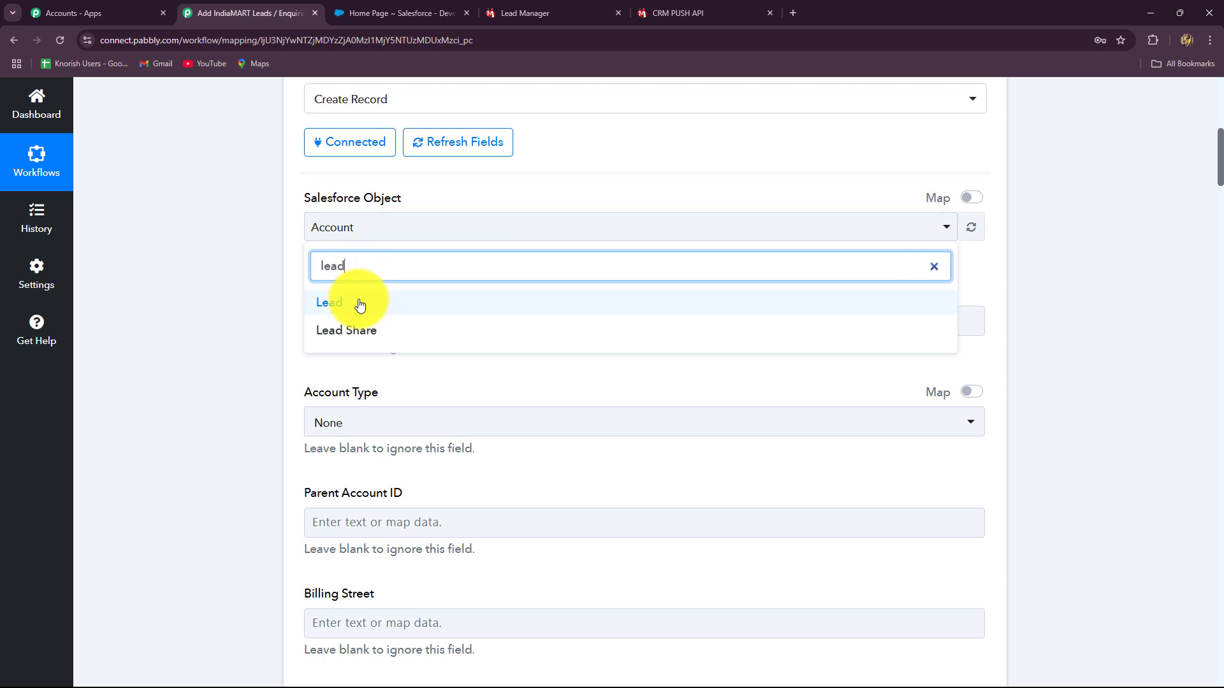
left_click(360, 306)
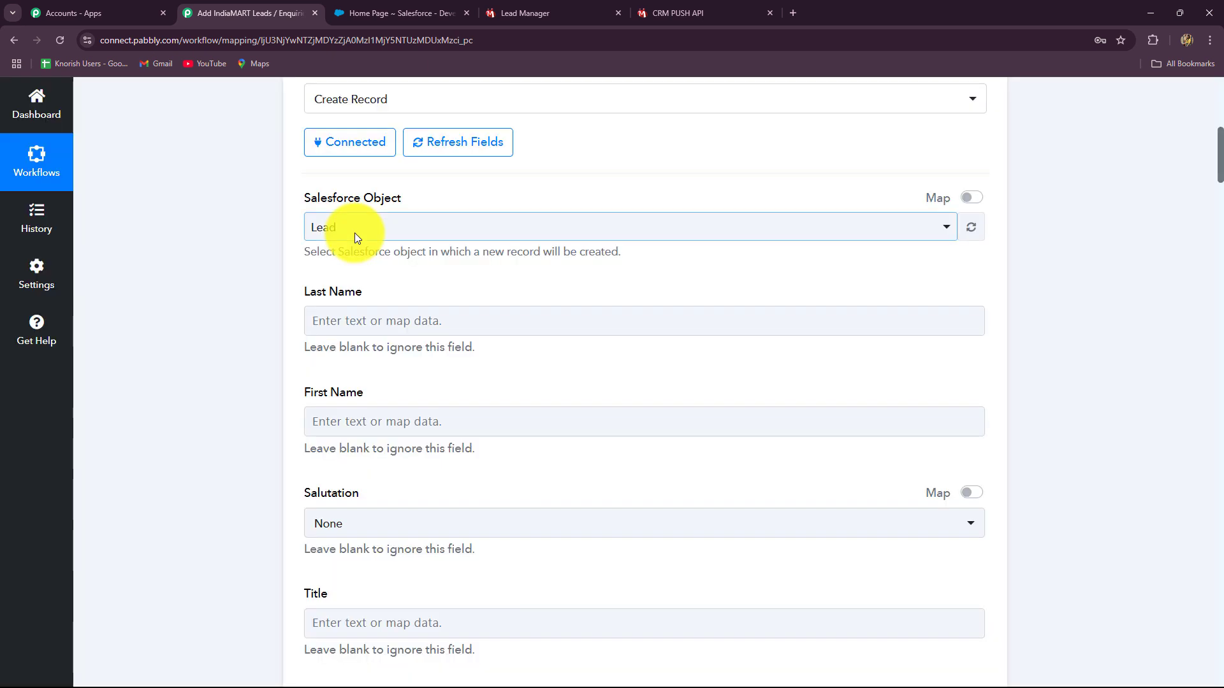
Review the Lead object's available fields, such as last name, first name, title, company, street and city.
scroll(321, 324, "down", 6)
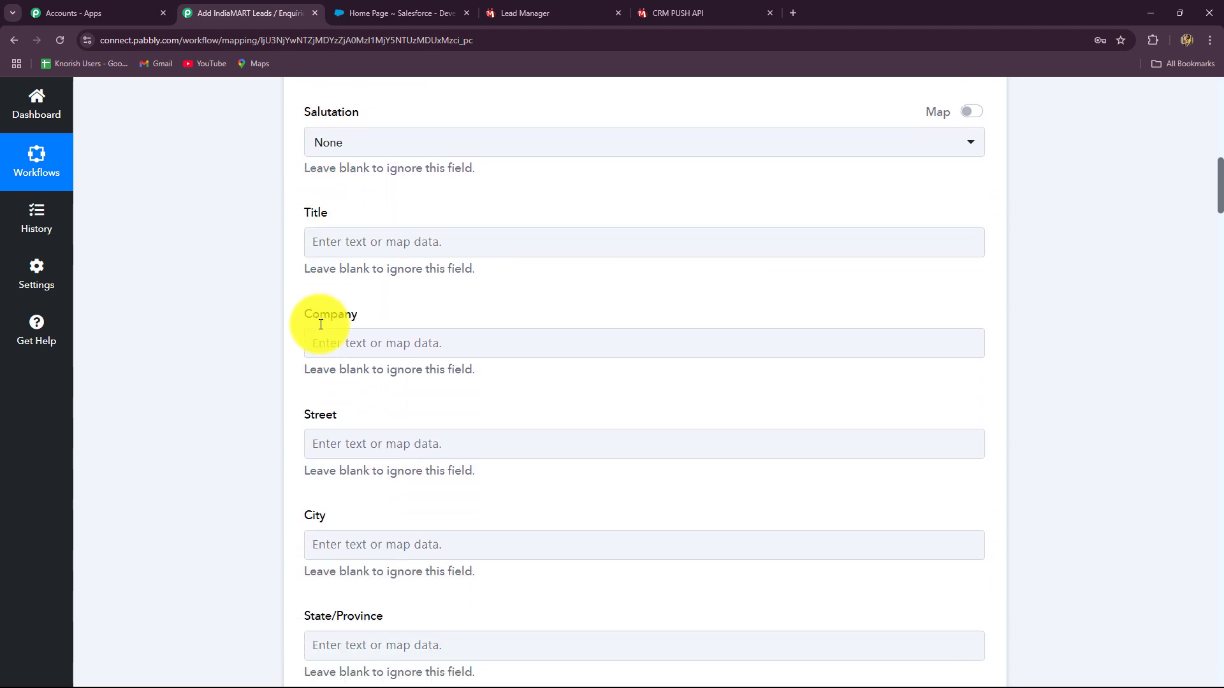
scroll(320, 325, "down", 3)
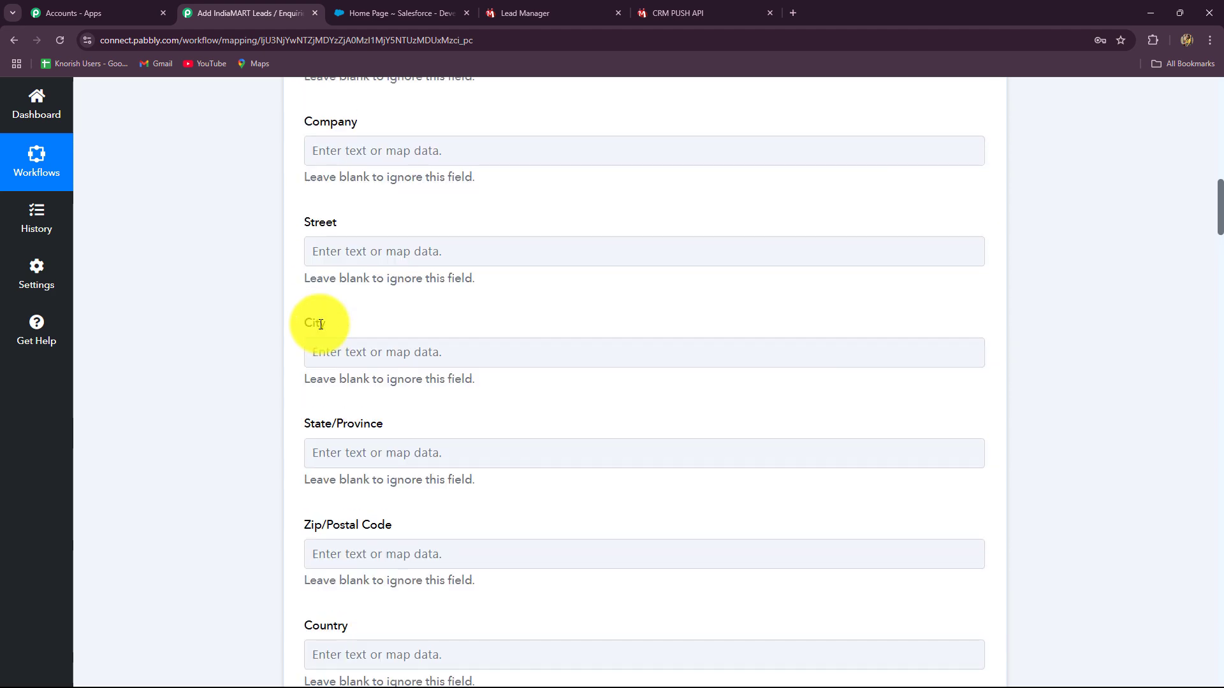
scroll(321, 324, "up", 10)
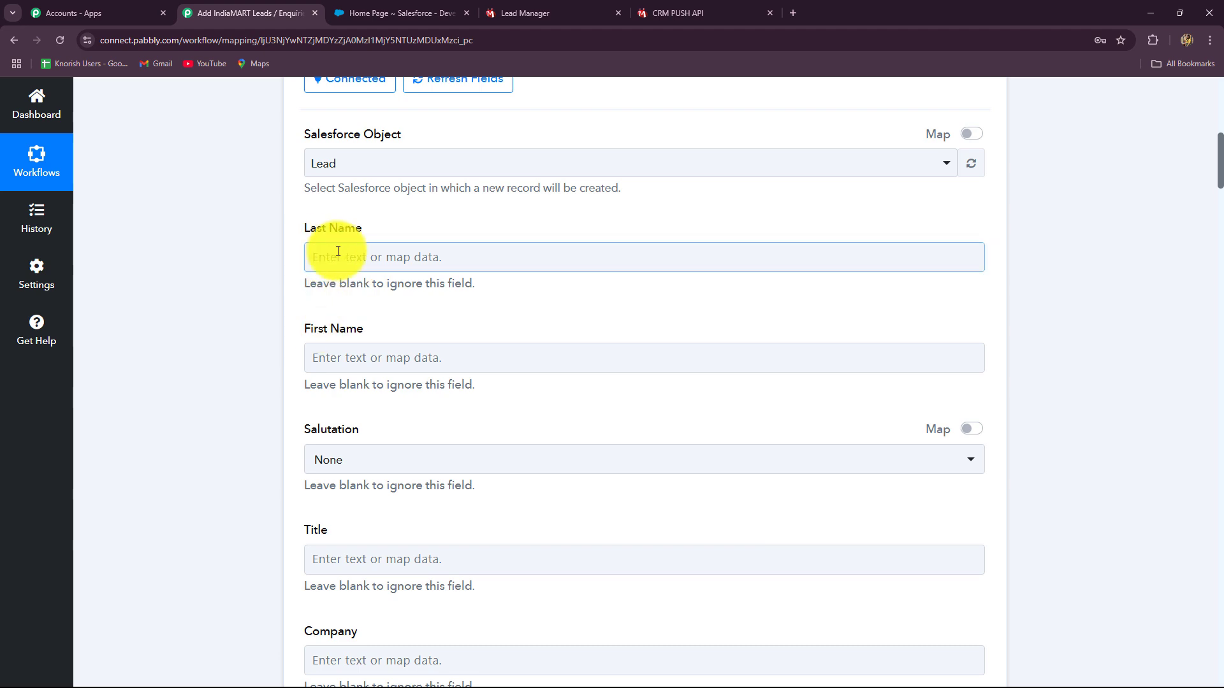
left_click(391, 357)
scroll(390, 363, "down", 3)
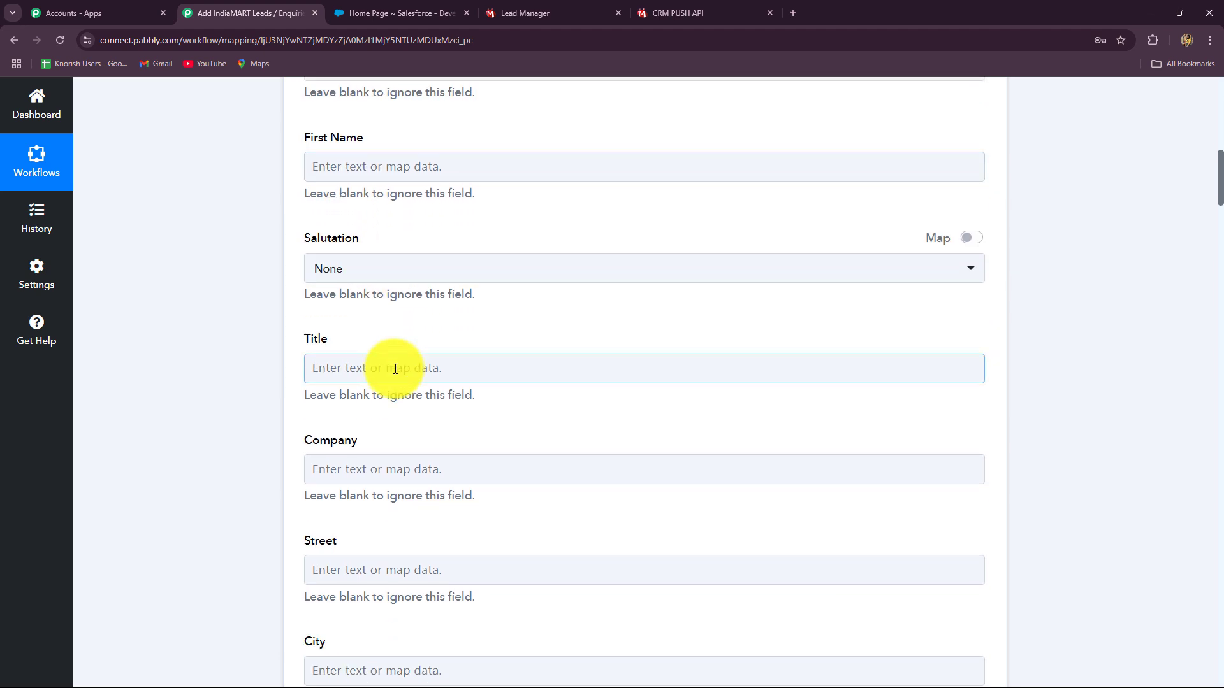
Search the captured IndiaMART lead data for "name" entries that could fill the Last Name field.
scroll(395, 368, "up", 3)
left_click(376, 250)
left_click(375, 250)
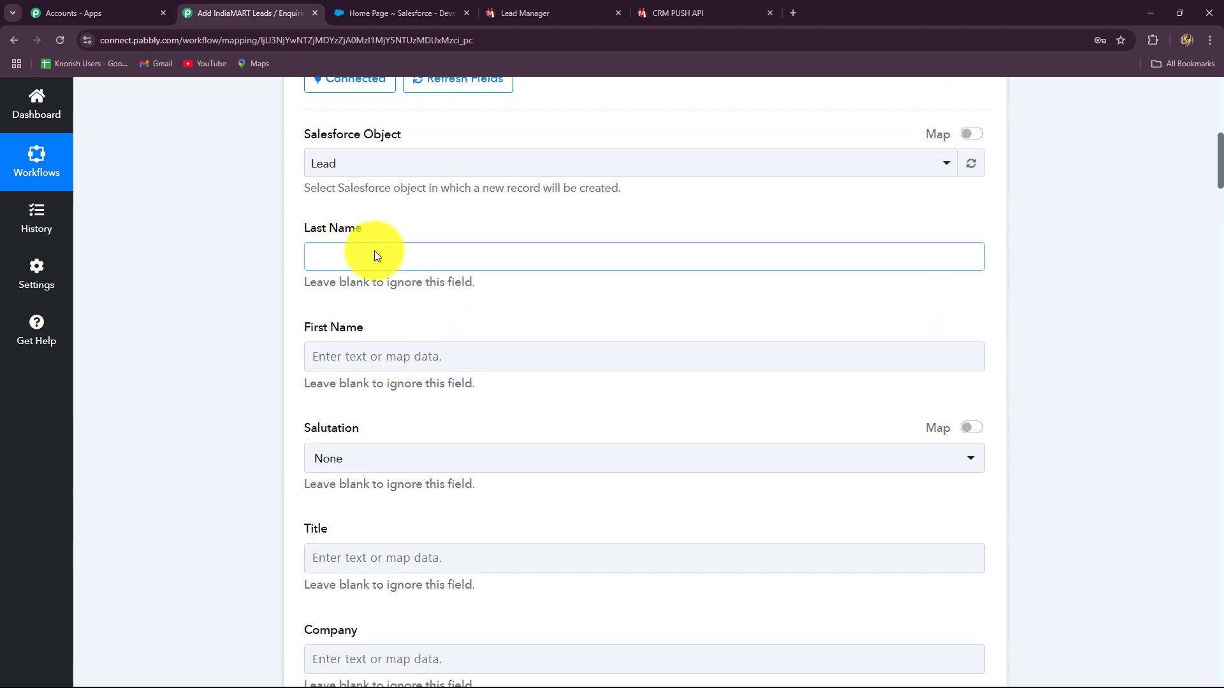
left_click(367, 381)
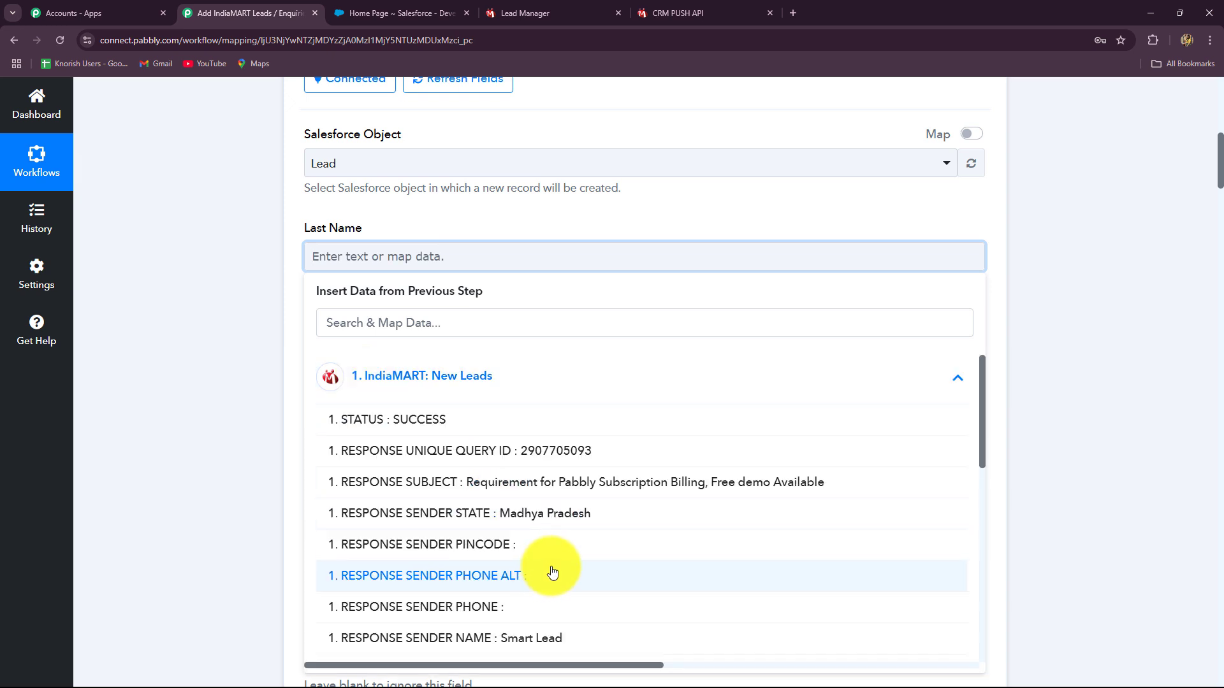
left_click(349, 323)
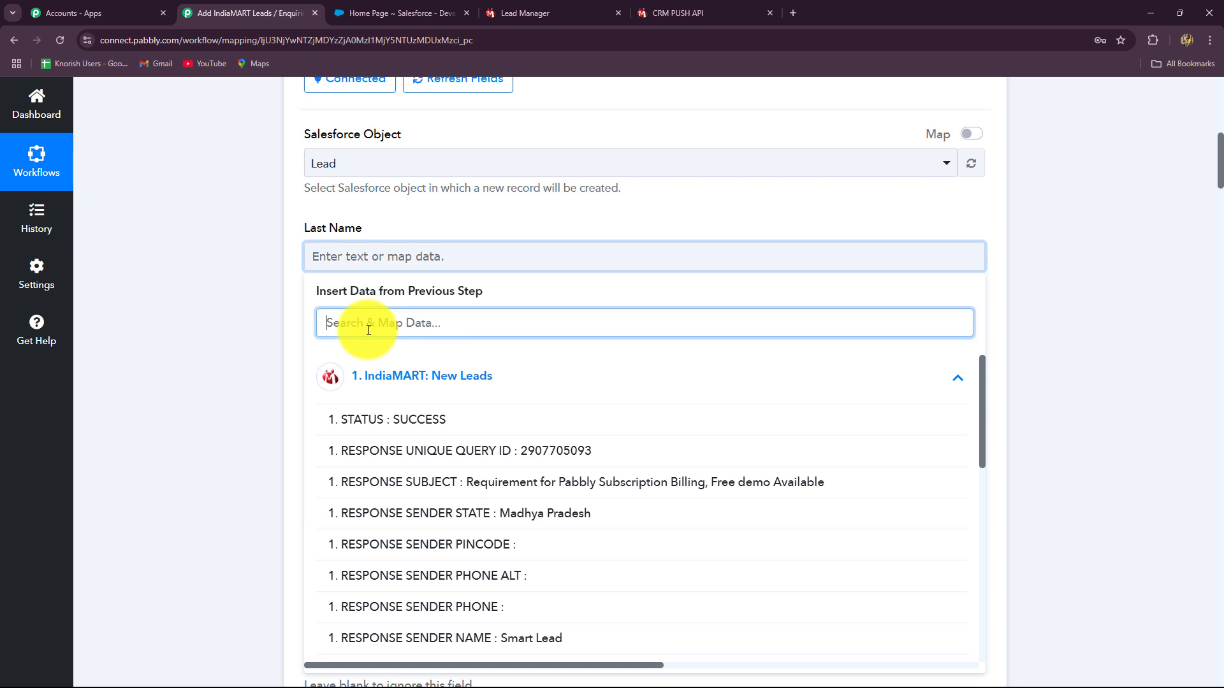
type("name")
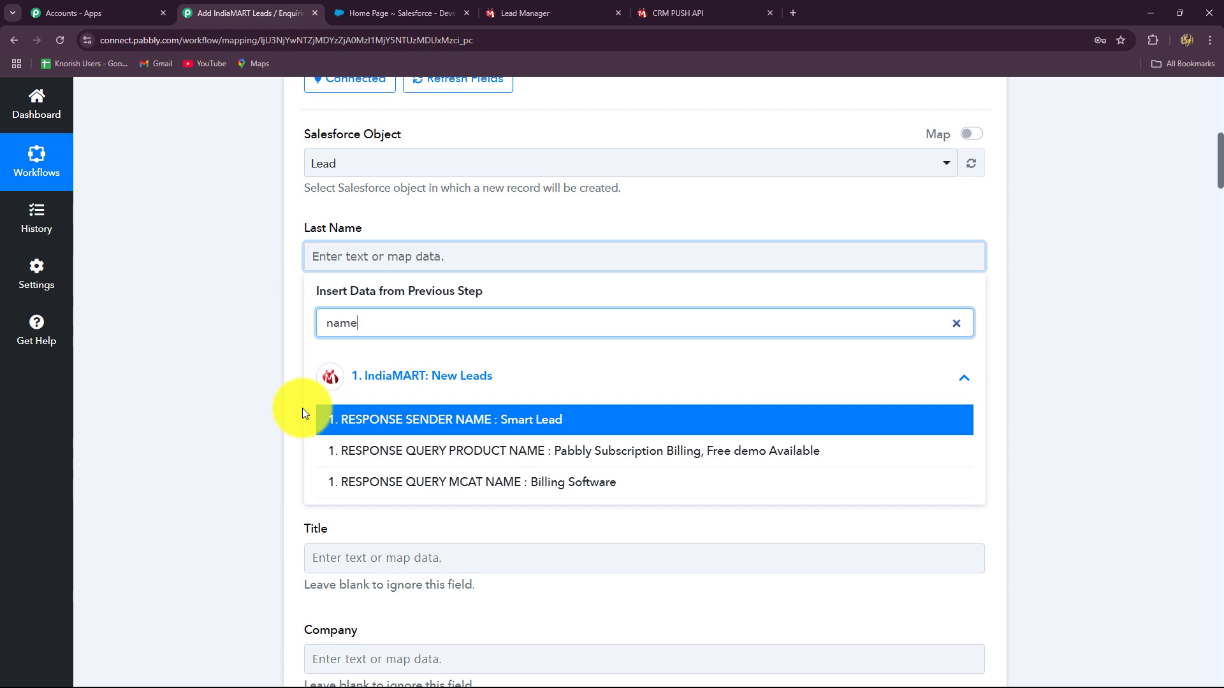
left_click(243, 380)
Insert a Text Formatter (Pabbly) action between the IndiaMART trigger and the Salesforce step, and connect it with the Split Text event.
scroll(399, 554, "up", 7)
scroll(399, 554, "up", 2)
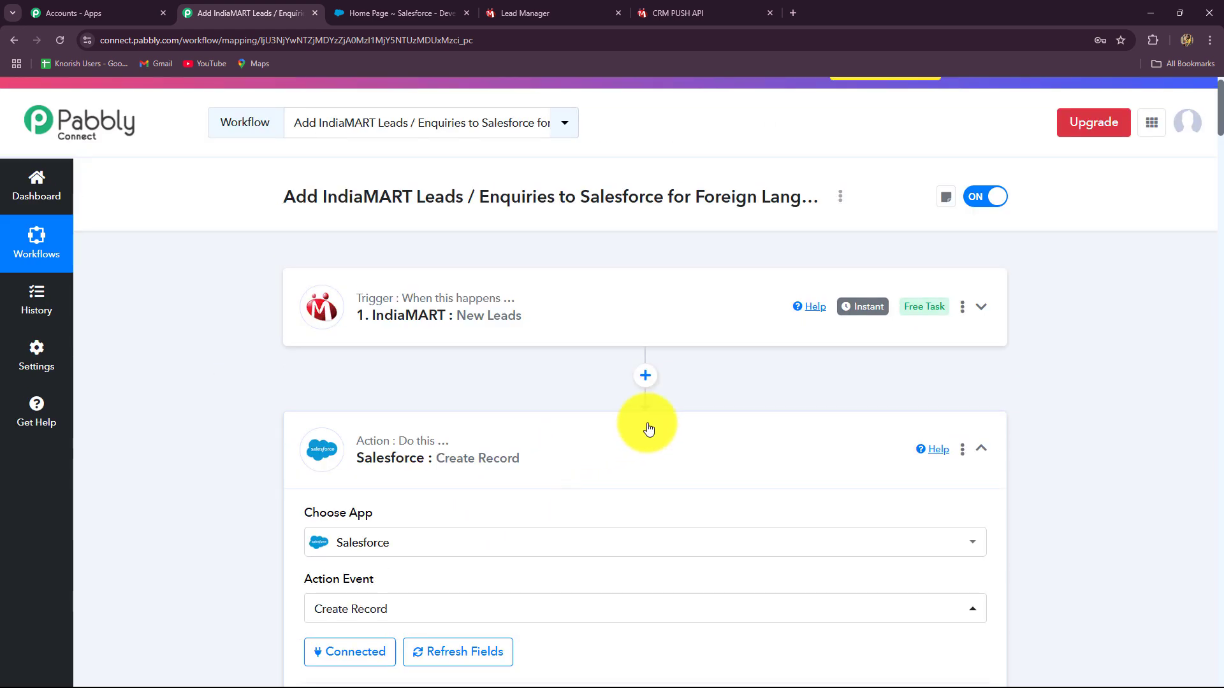
left_click(645, 376)
scroll(923, 420, "down", 3)
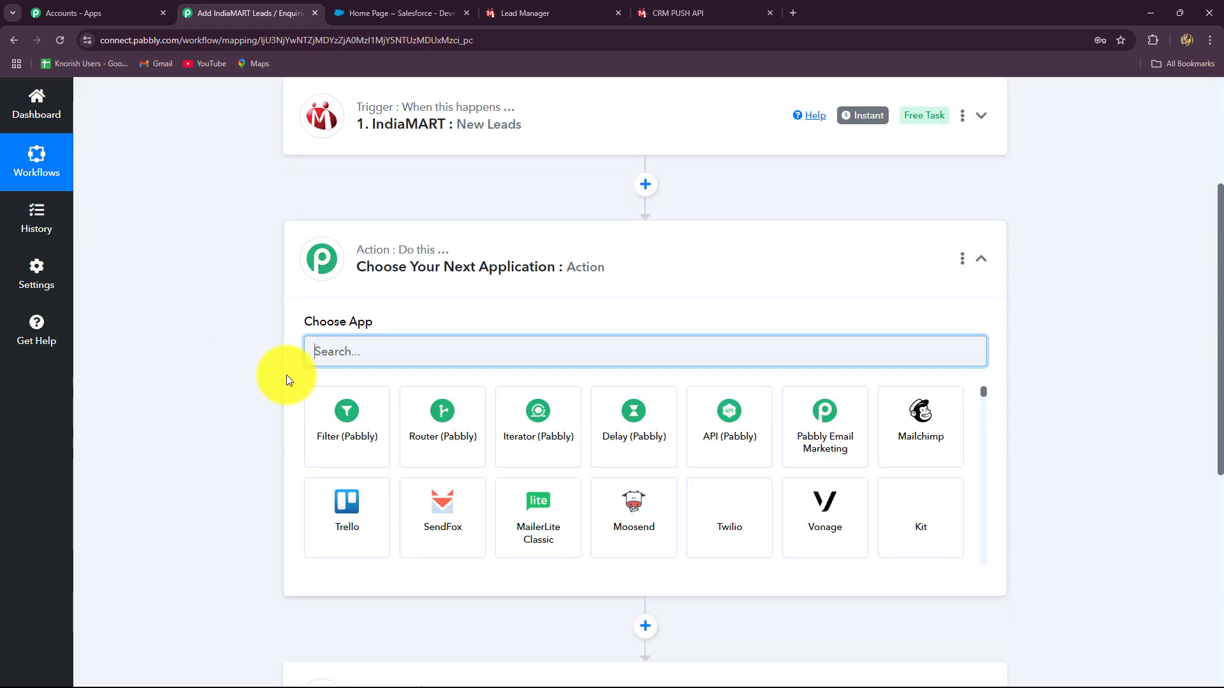
type("text")
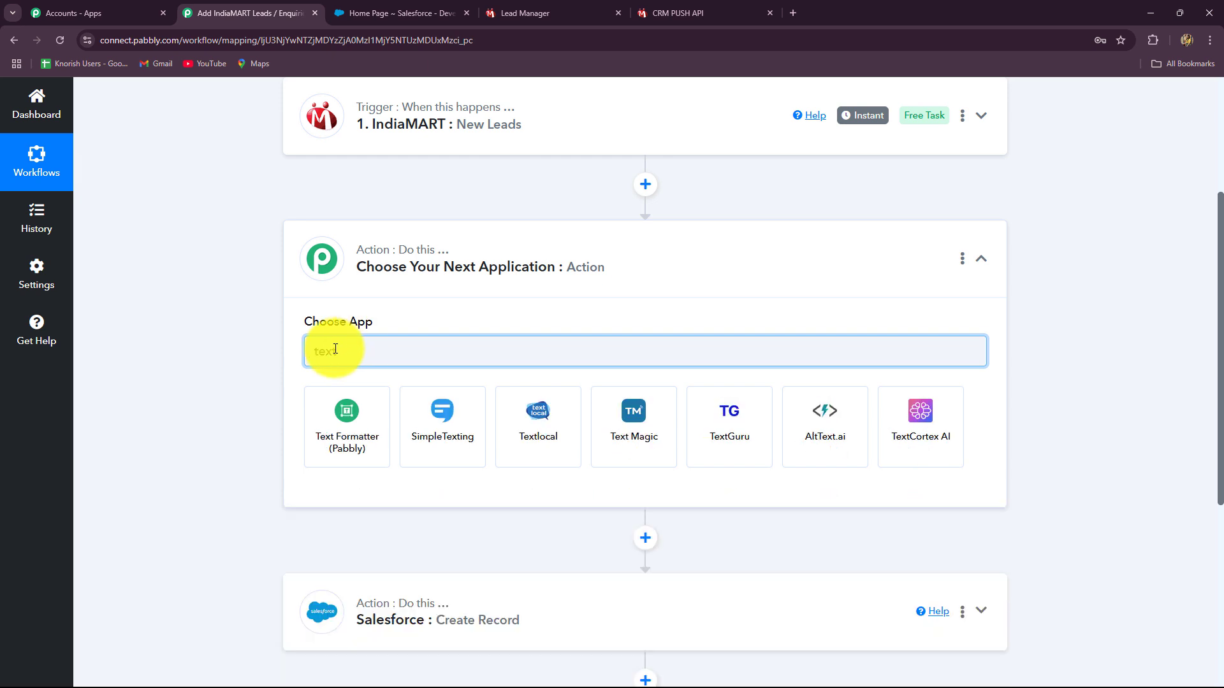
left_click(347, 414)
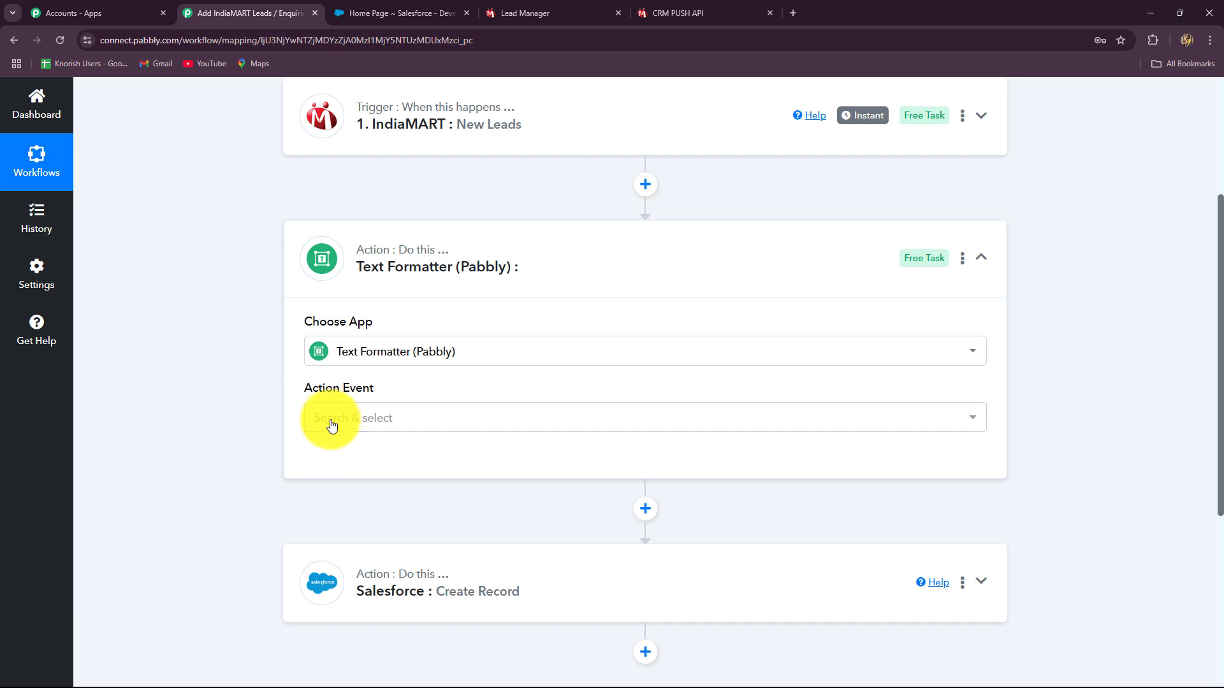
left_click(331, 422)
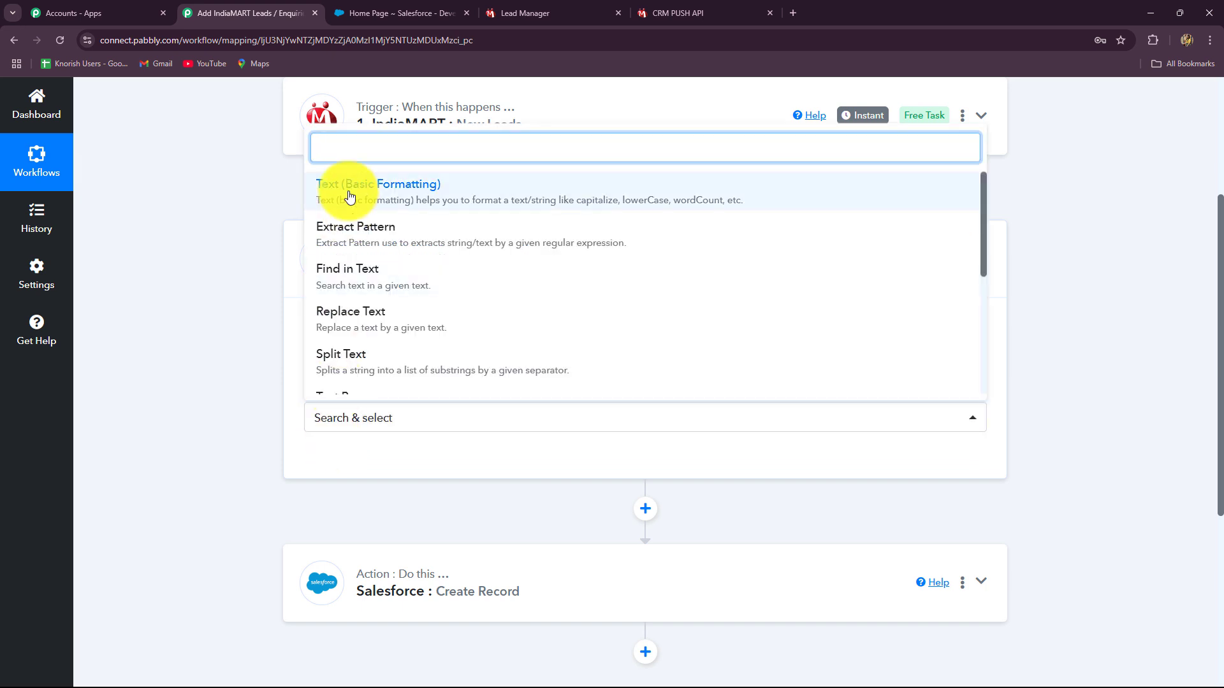
left_click(332, 370)
left_click(340, 462)
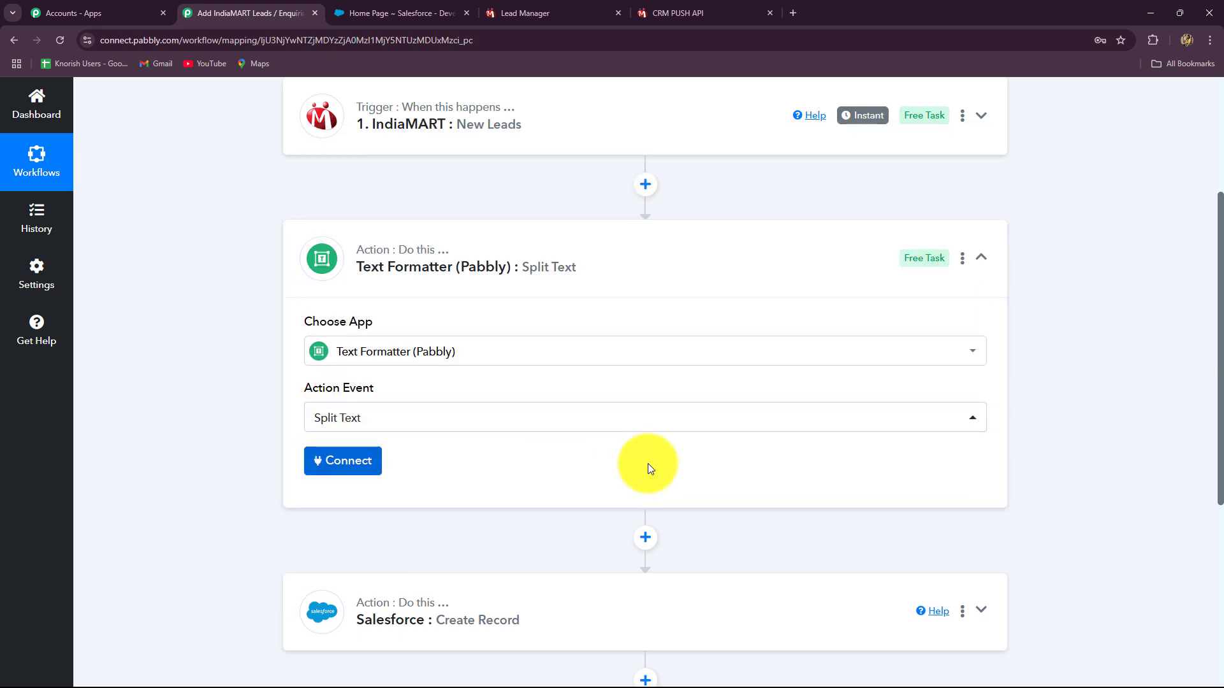
Map the Text to Split field to the RESPONSE SENDER NAME value from the IndiaMART trigger.
scroll(641, 447, "down", 4)
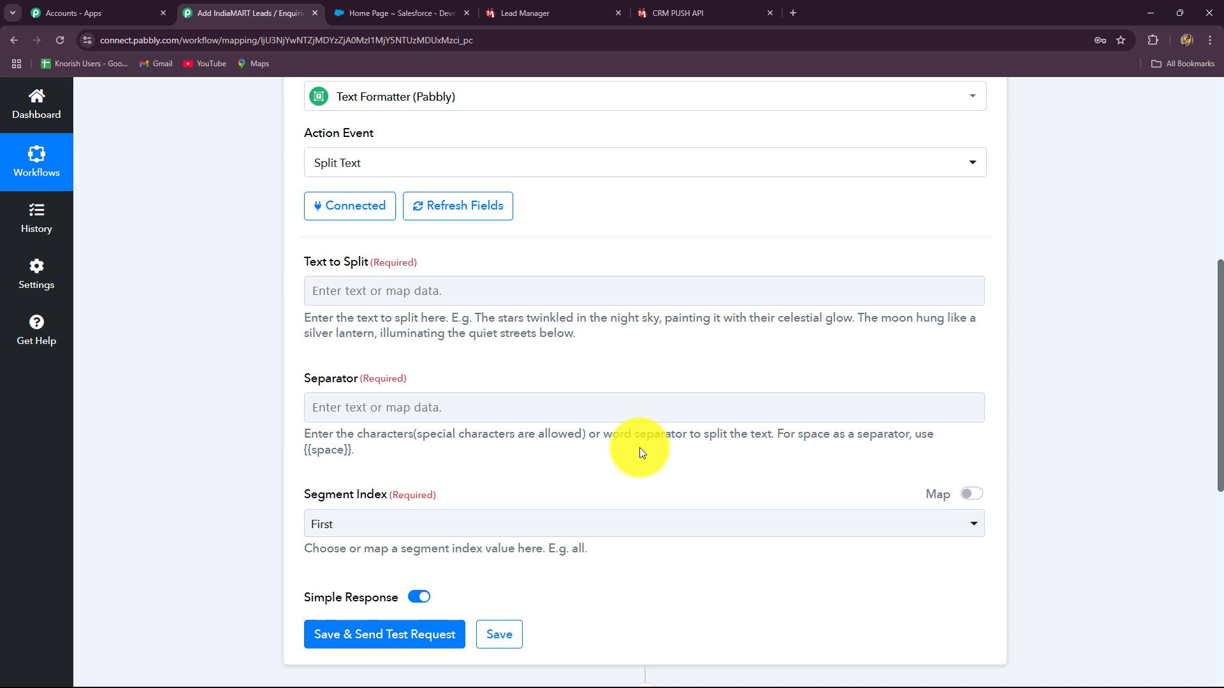
left_click(472, 294)
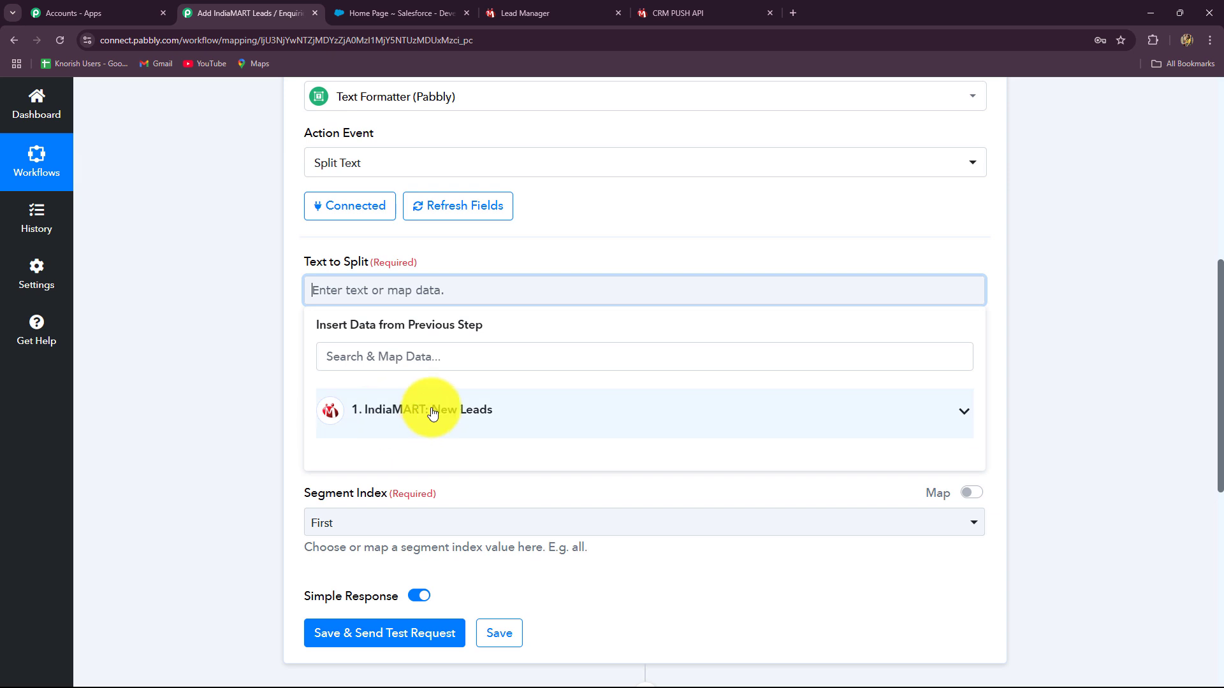
left_click(411, 348)
type("name")
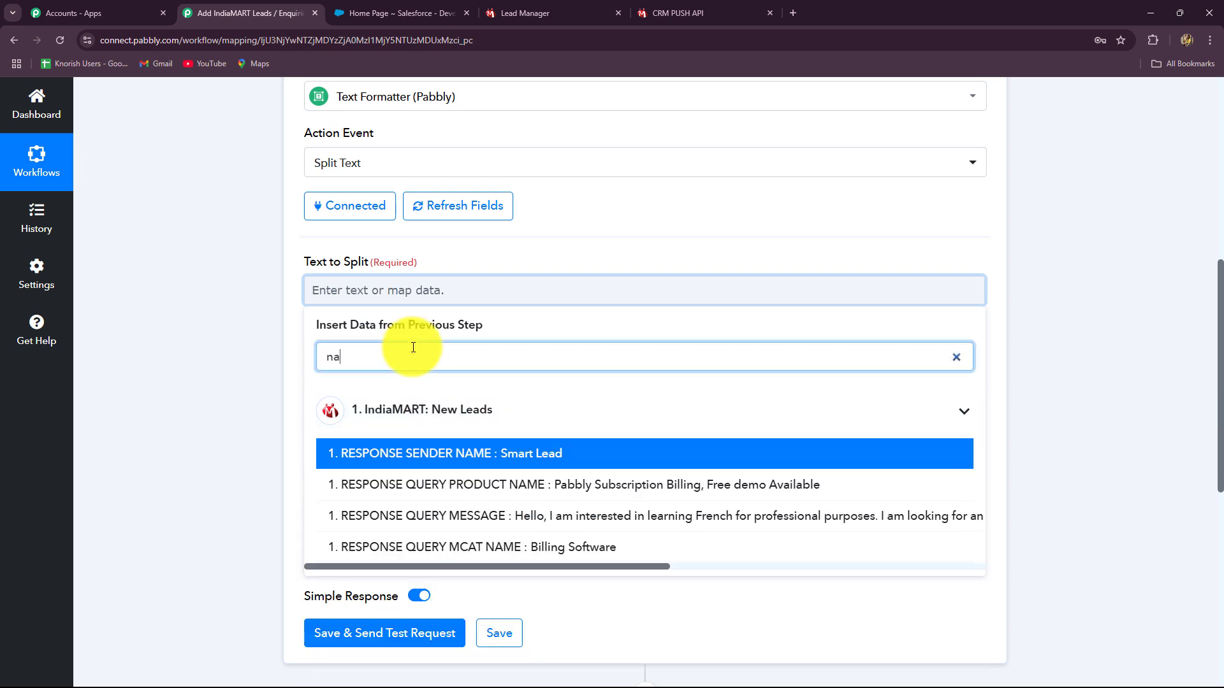
left_click(552, 460)
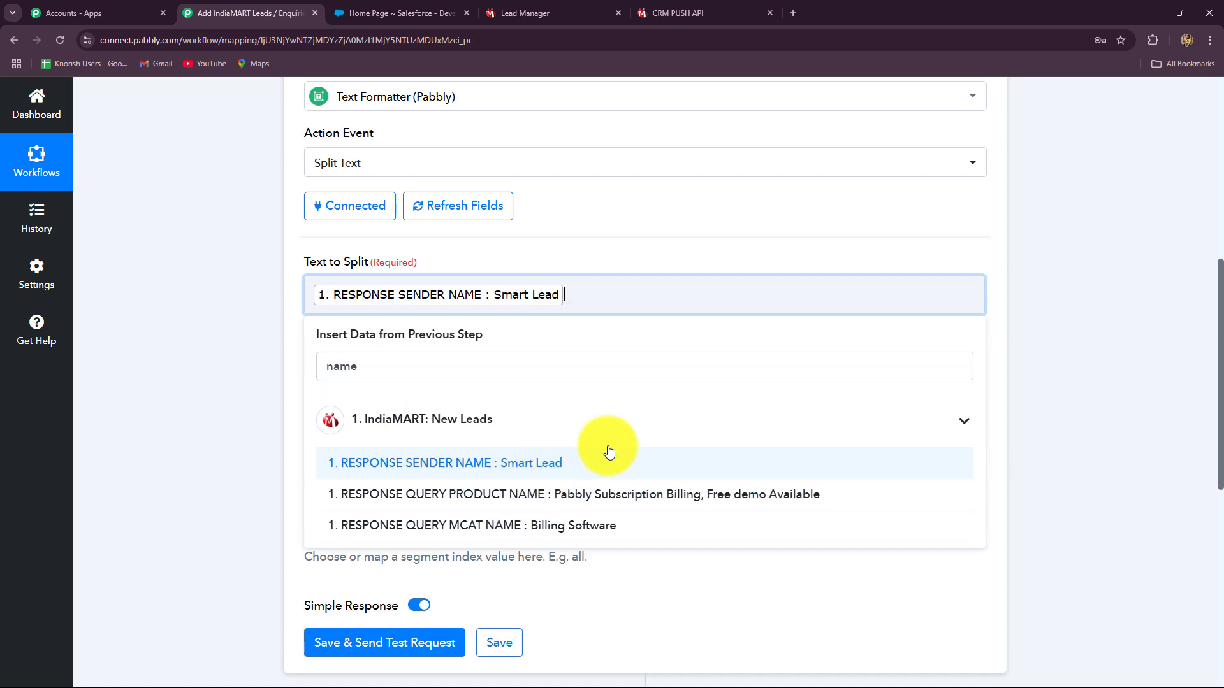
left_click(1057, 386)
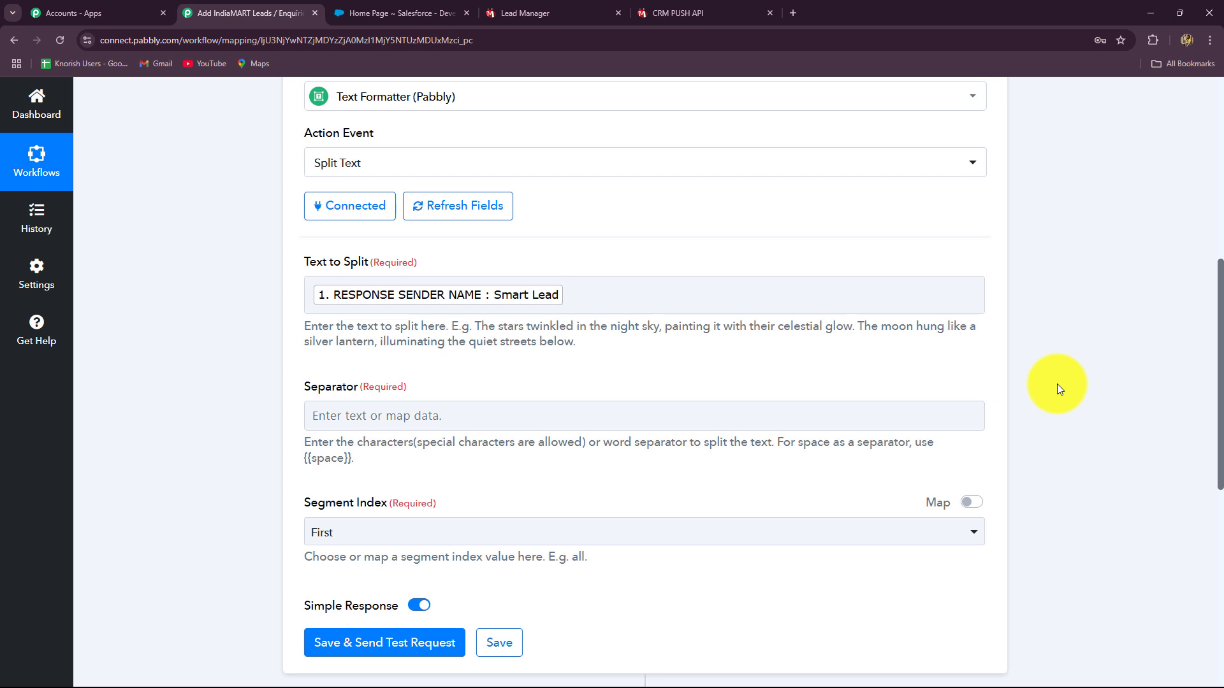
Set the separator of the Split Text step to {{space}}, copied from the field's help text.
scroll(1057, 384, "down", 4)
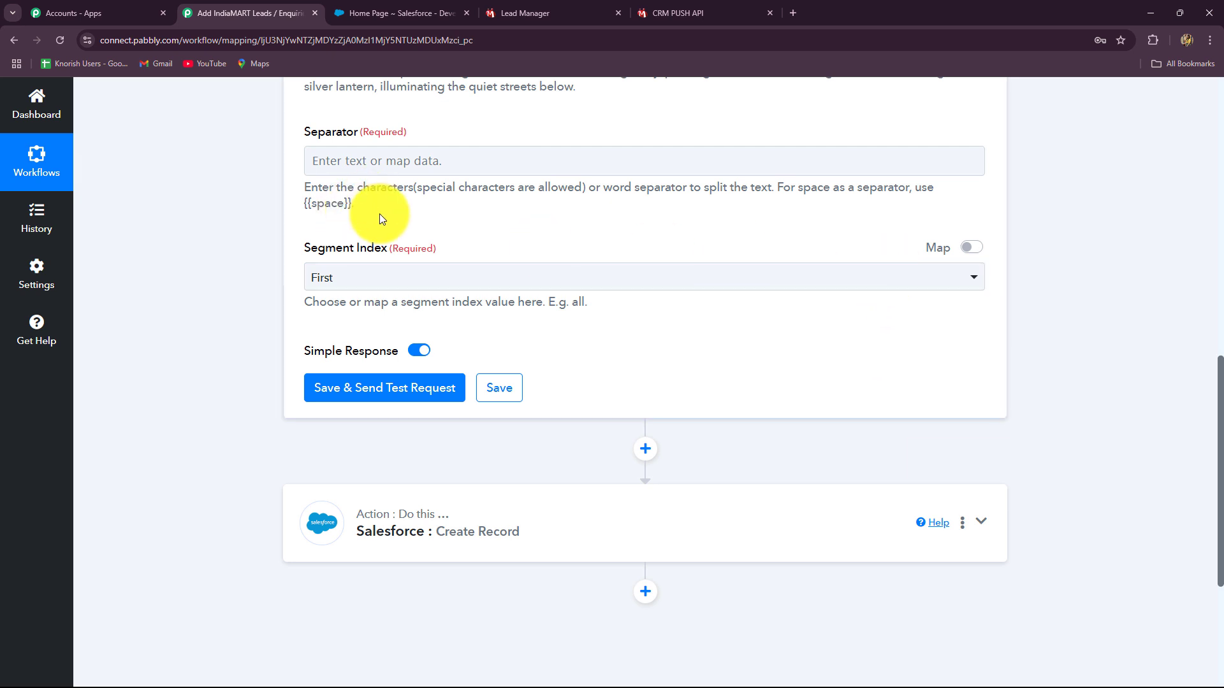
scroll(380, 213, "up", 2)
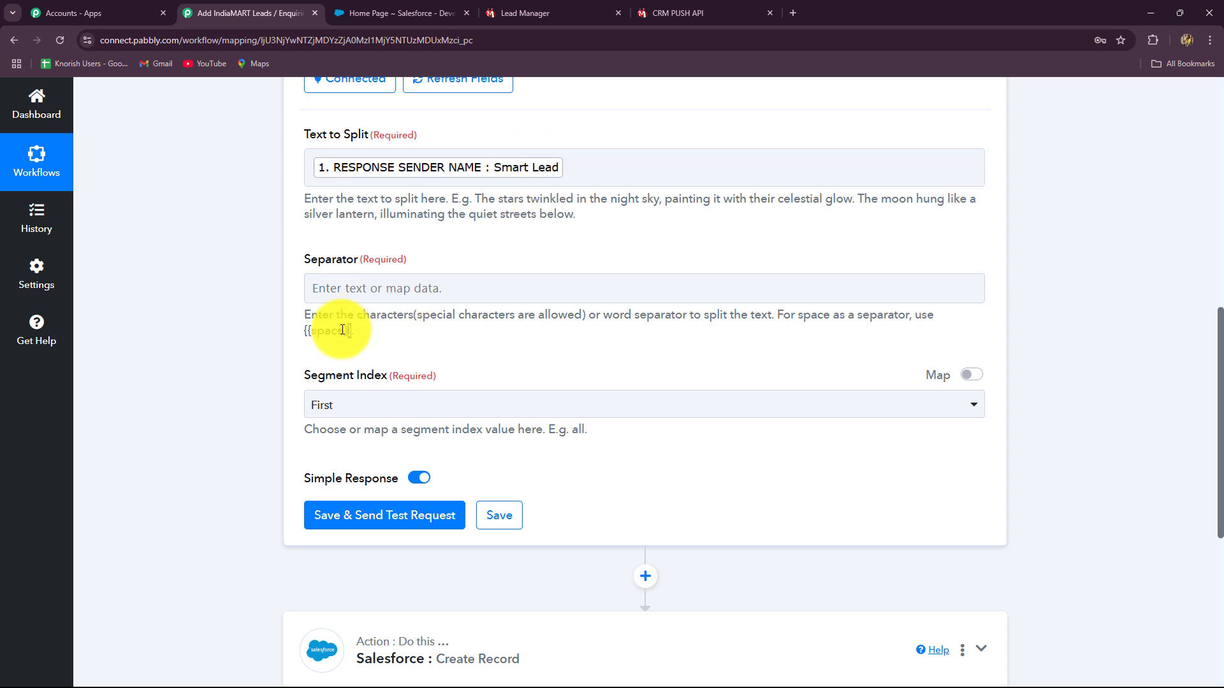
left_click_drag(351, 329, 303, 330)
key("ctrl+c")
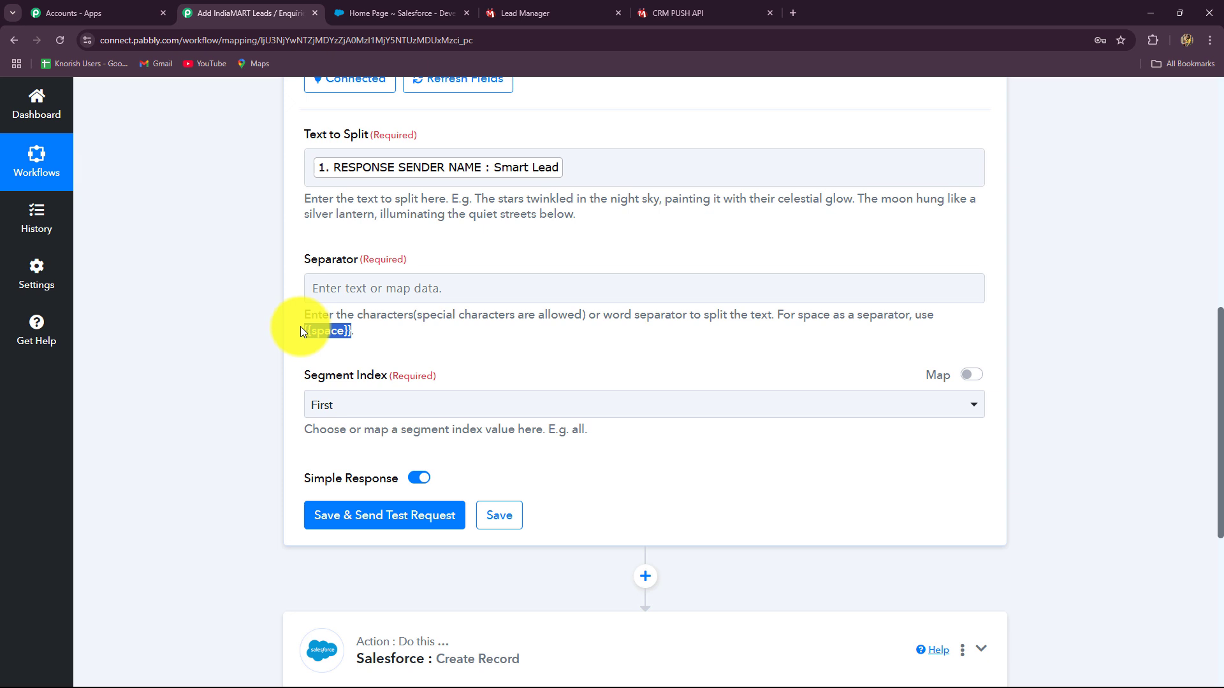
left_click(312, 288)
key("ctrl+v")
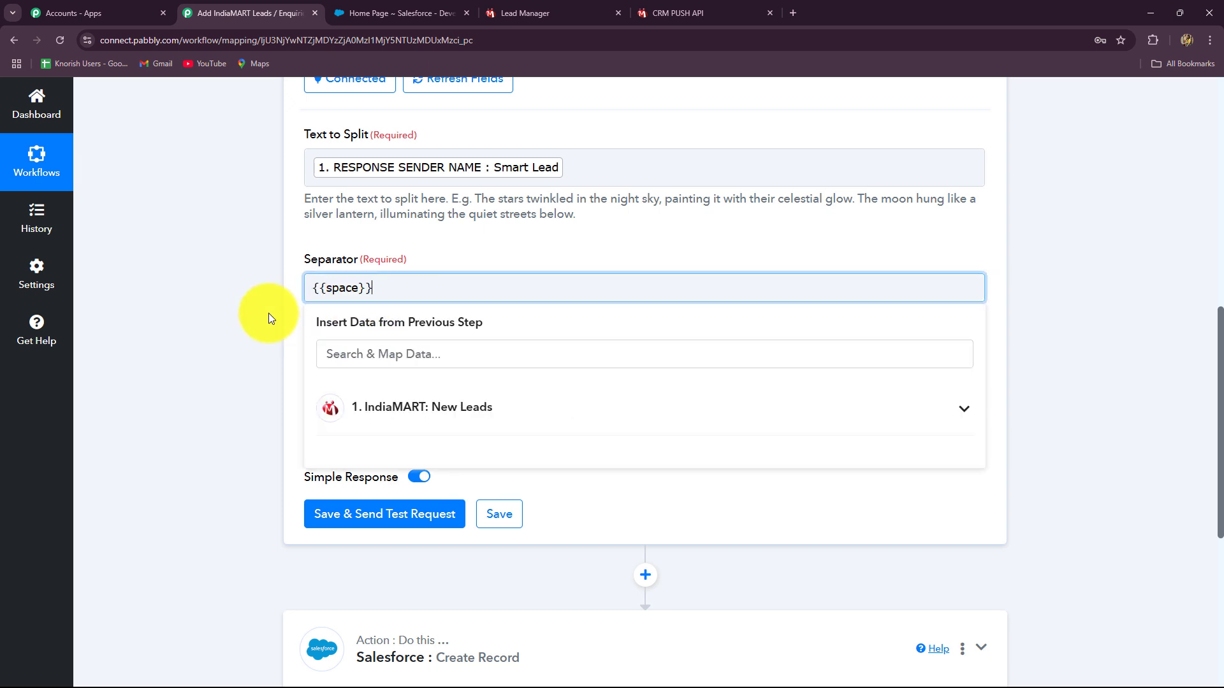
left_click(212, 317)
Set the Segment Index to All, then save and test the Split Text step and check the split name parts.
scroll(213, 312, "down", 2)
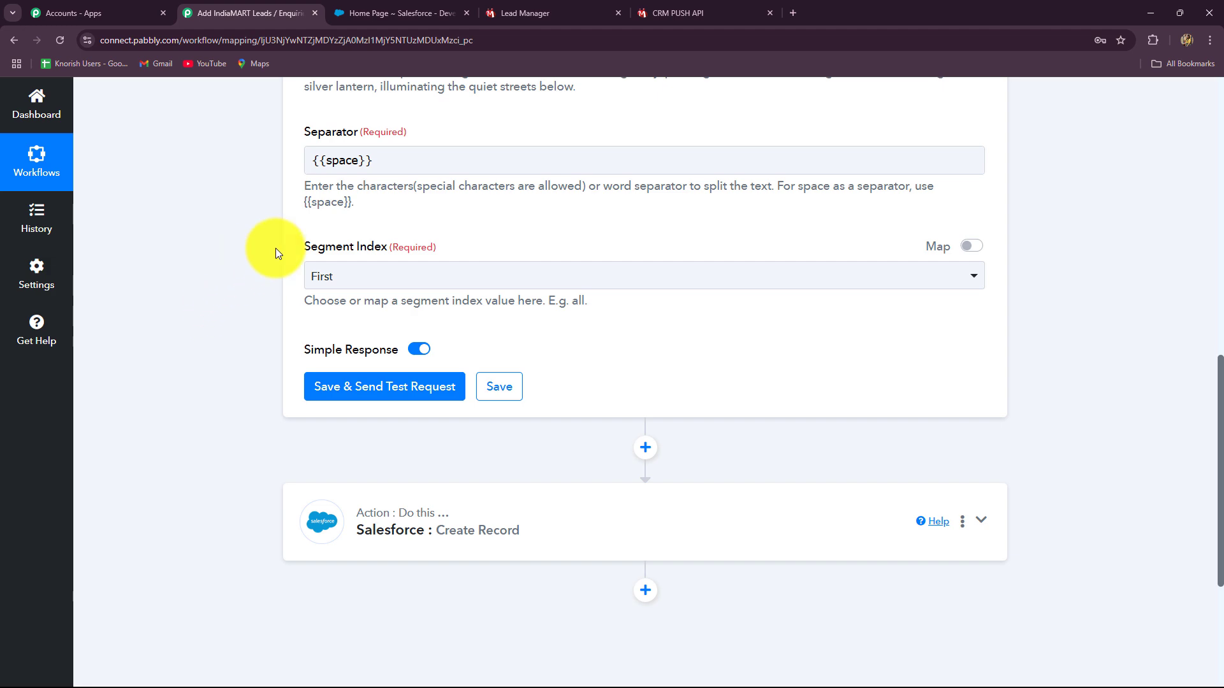
left_click(365, 280)
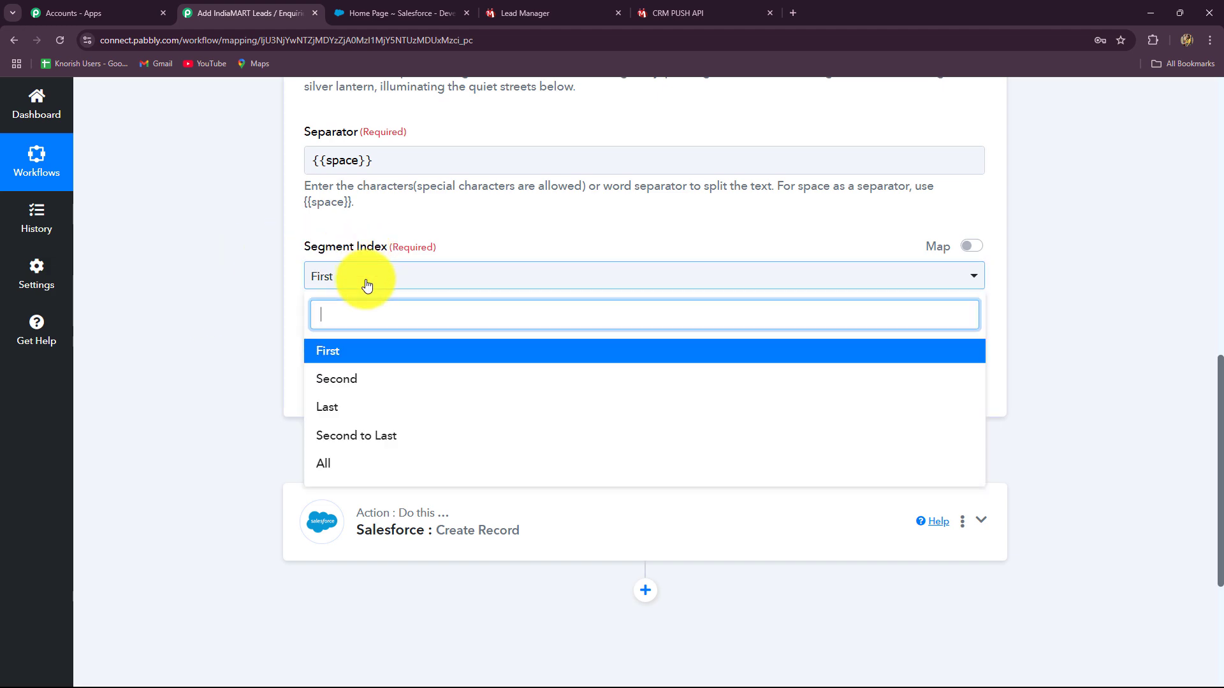
scroll(194, 347, "up", 4)
left_click(194, 346)
scroll(579, 172, "down", 2)
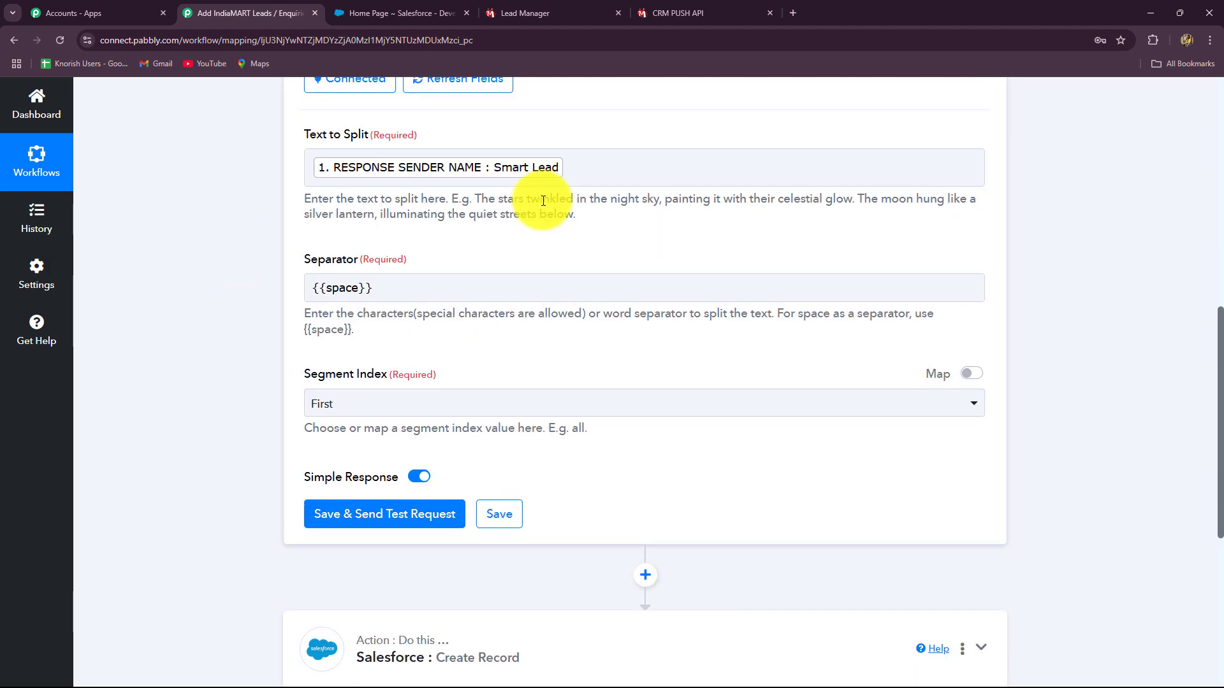
scroll(442, 147, "down", 4)
left_click(428, 152)
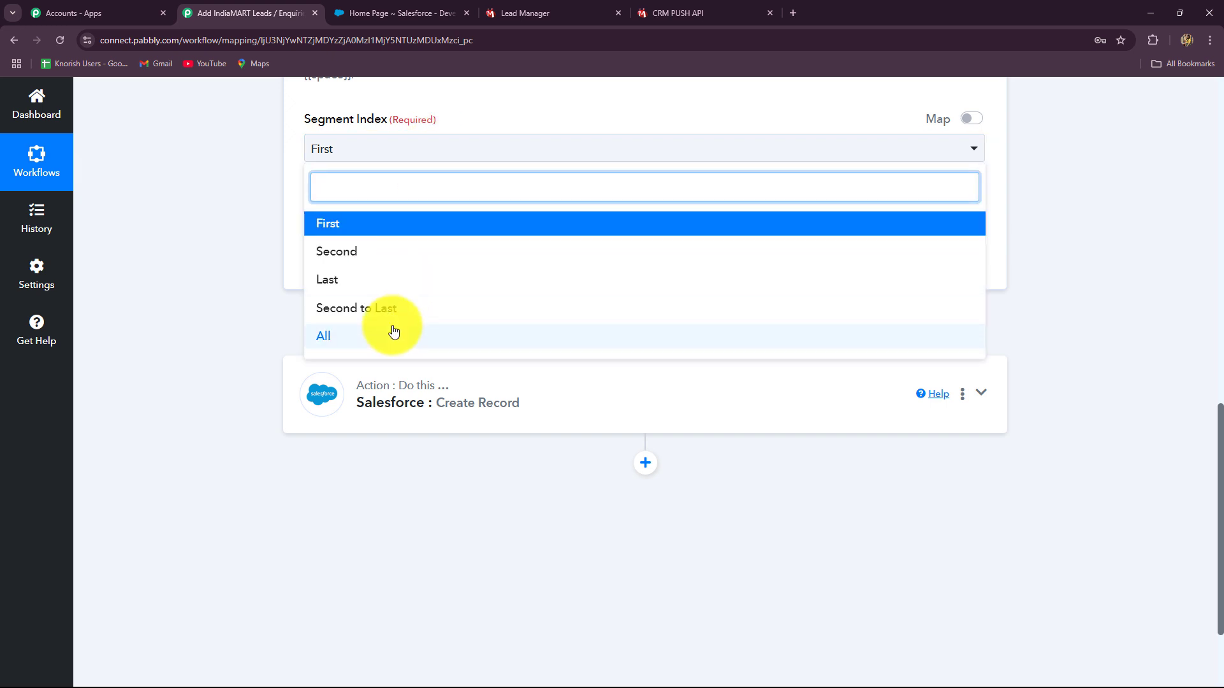
left_click(358, 337)
left_click(322, 257)
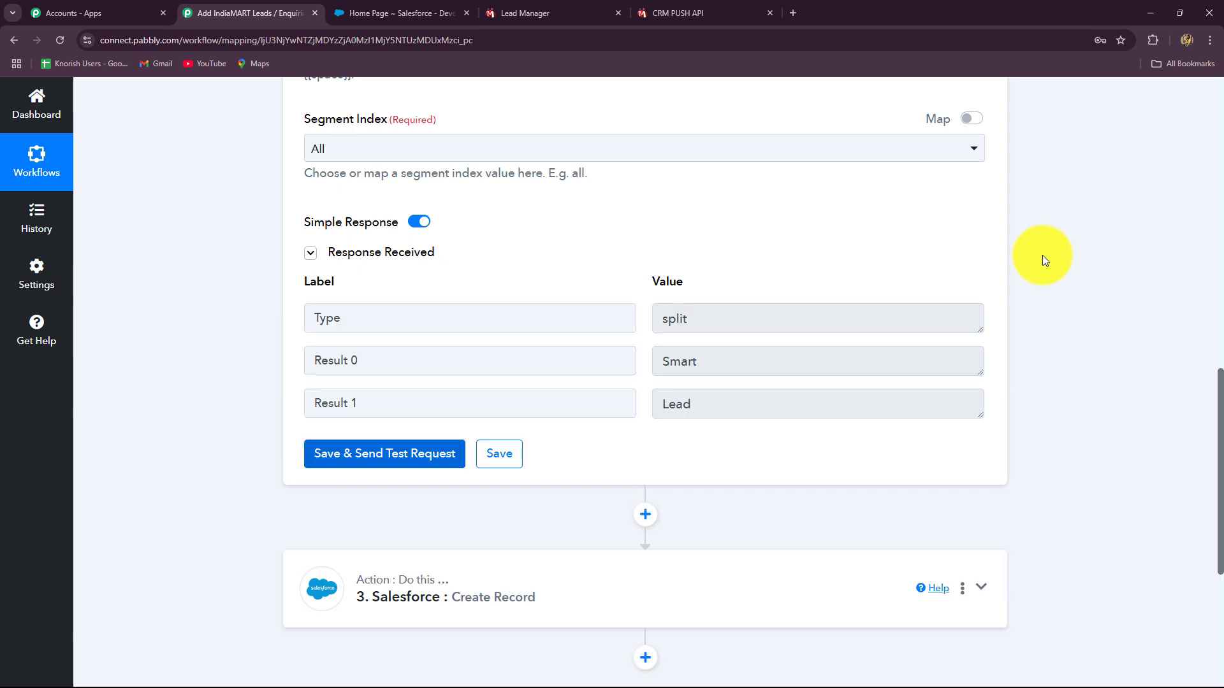
left_click(760, 358)
left_click(730, 401)
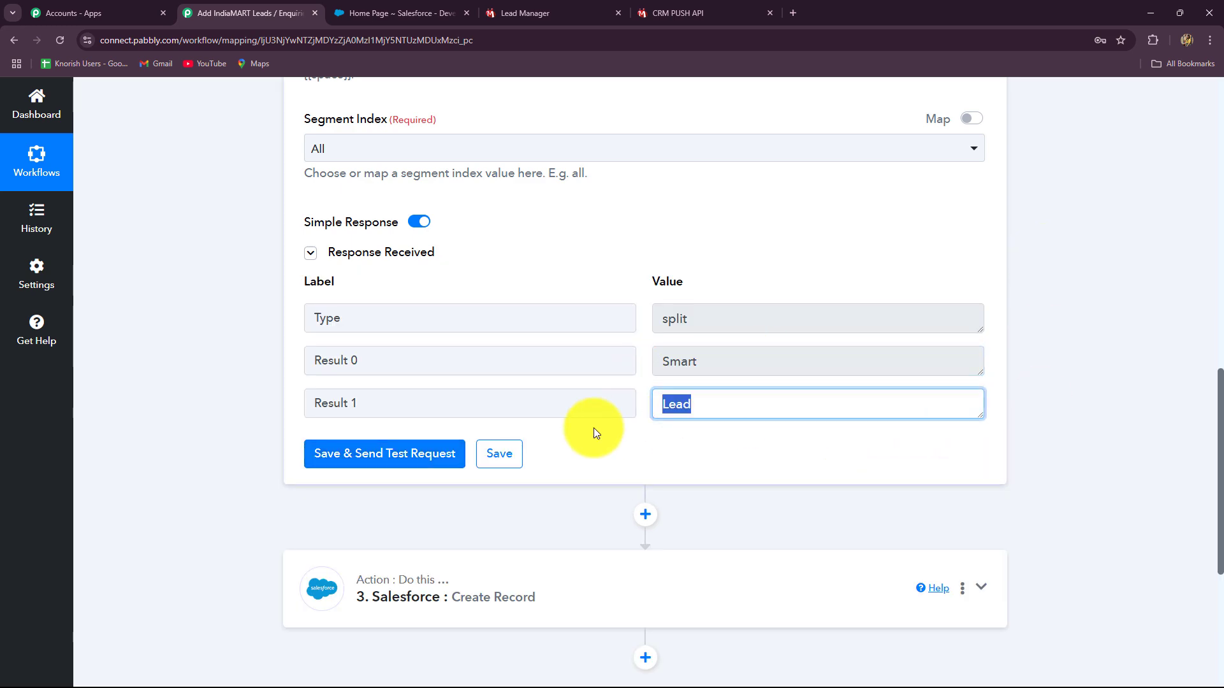
Reopen the Salesforce Create Record step and map Last Name to Result 1 of the Split Text step.
scroll(648, 335, "down", 4)
left_click(648, 335)
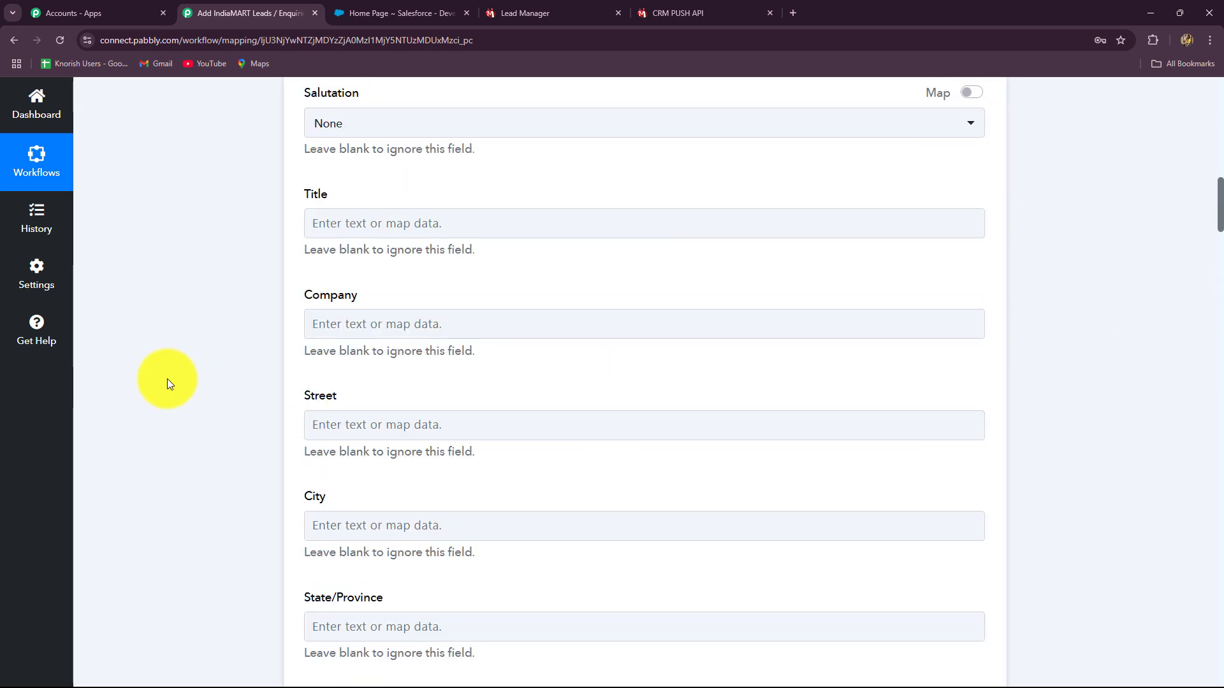
scroll(167, 378, "down", 6)
left_click(316, 254)
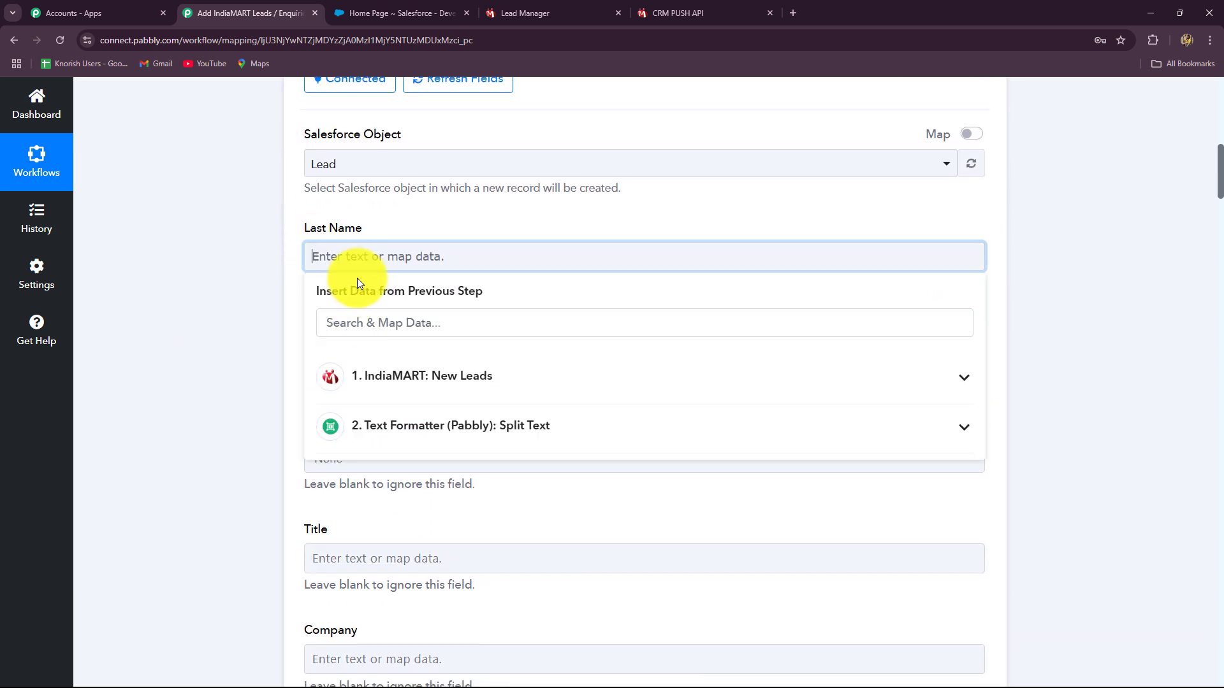
left_click(381, 435)
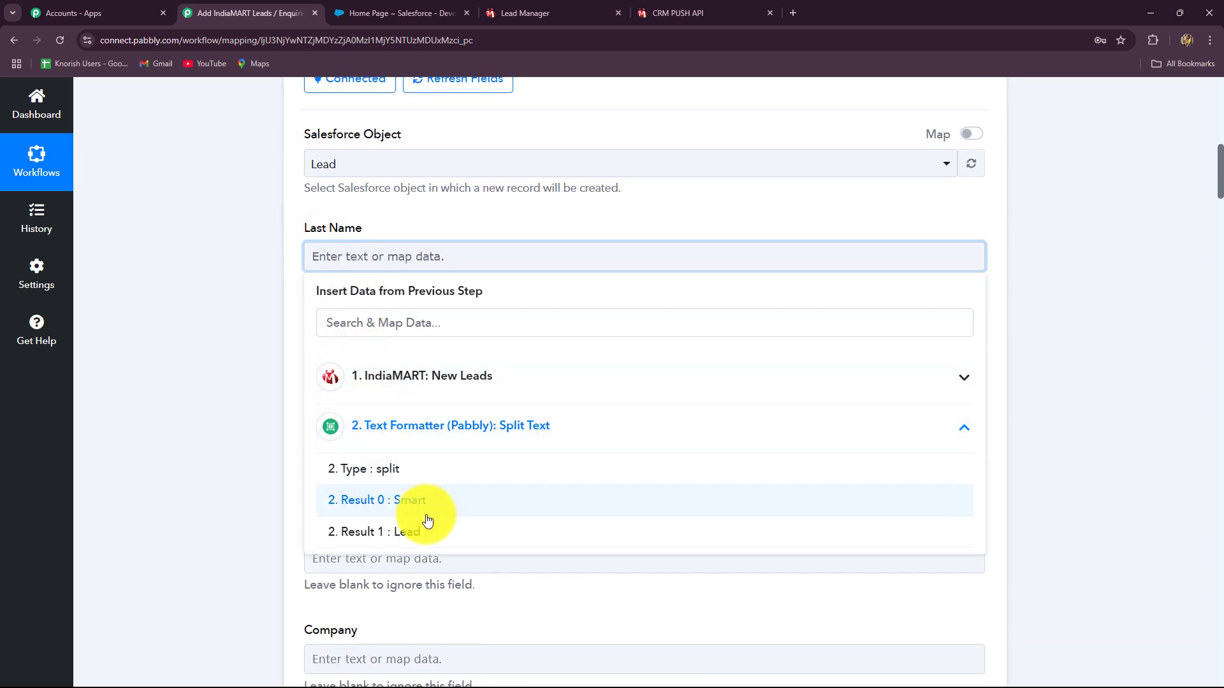
left_click(418, 528)
Map the Salesforce lead's First Name to Result 0 of the Split Text step.
scroll(215, 382, "down", 2)
left_click(361, 240)
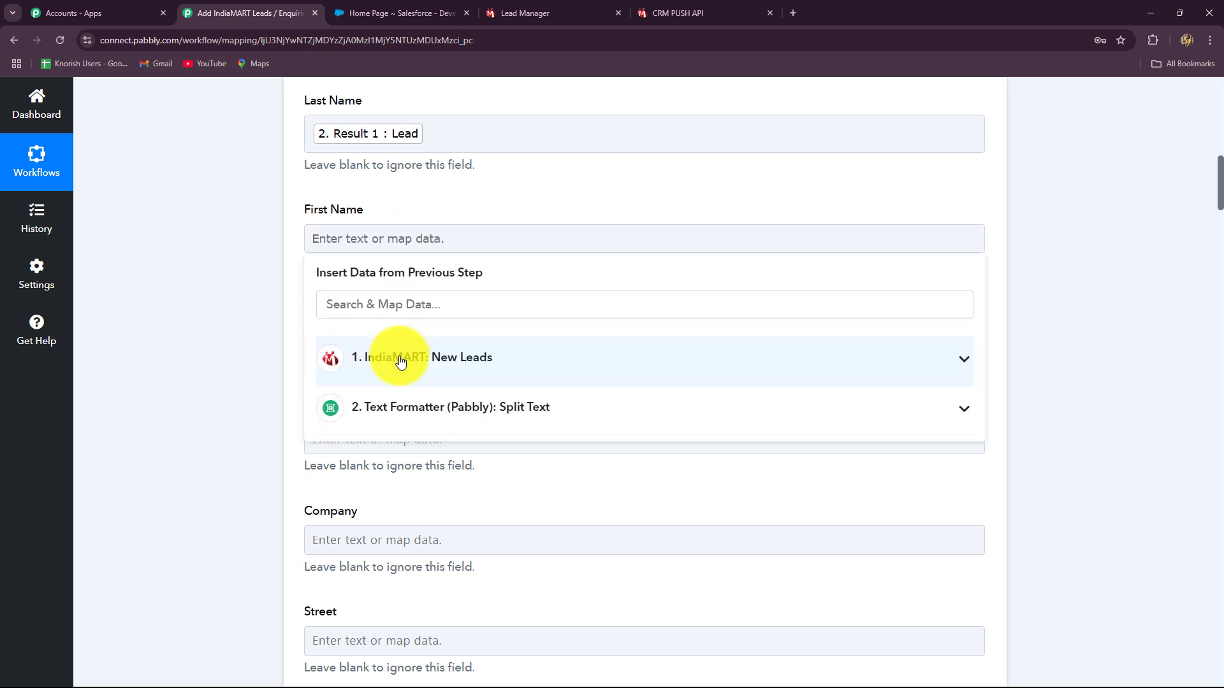
left_click(402, 406)
key("Return")
scroll(227, 322, "down", 2)
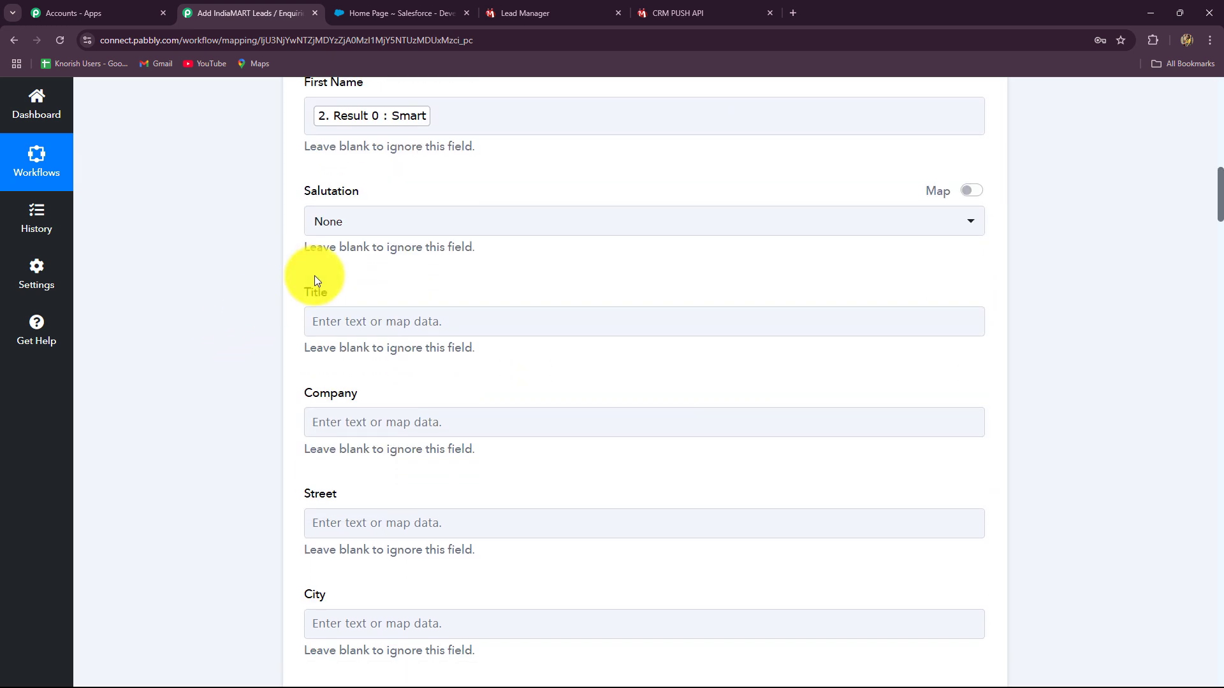
left_click(374, 224)
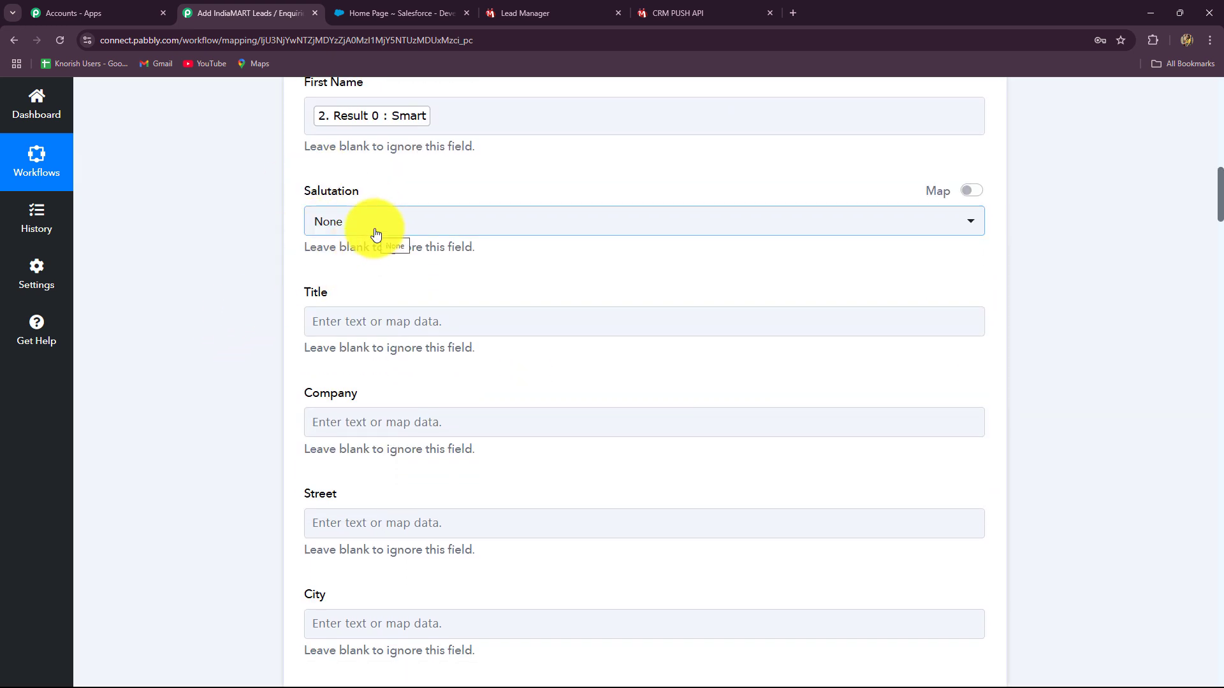
left_click(375, 235)
left_click(213, 277)
scroll(212, 277, "down", 2)
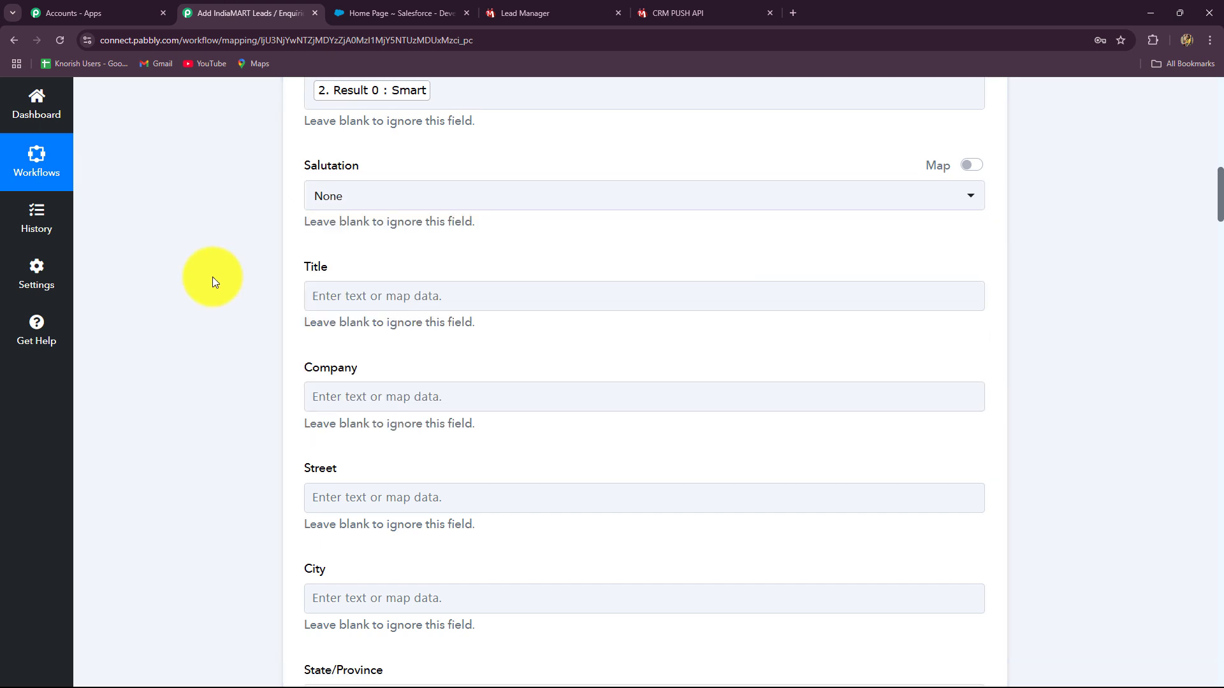
Map the Salesforce lead's Company to Response Sender Company from the IndiaMART New Leads step.
scroll(213, 276, "down", 2)
left_click(369, 172)
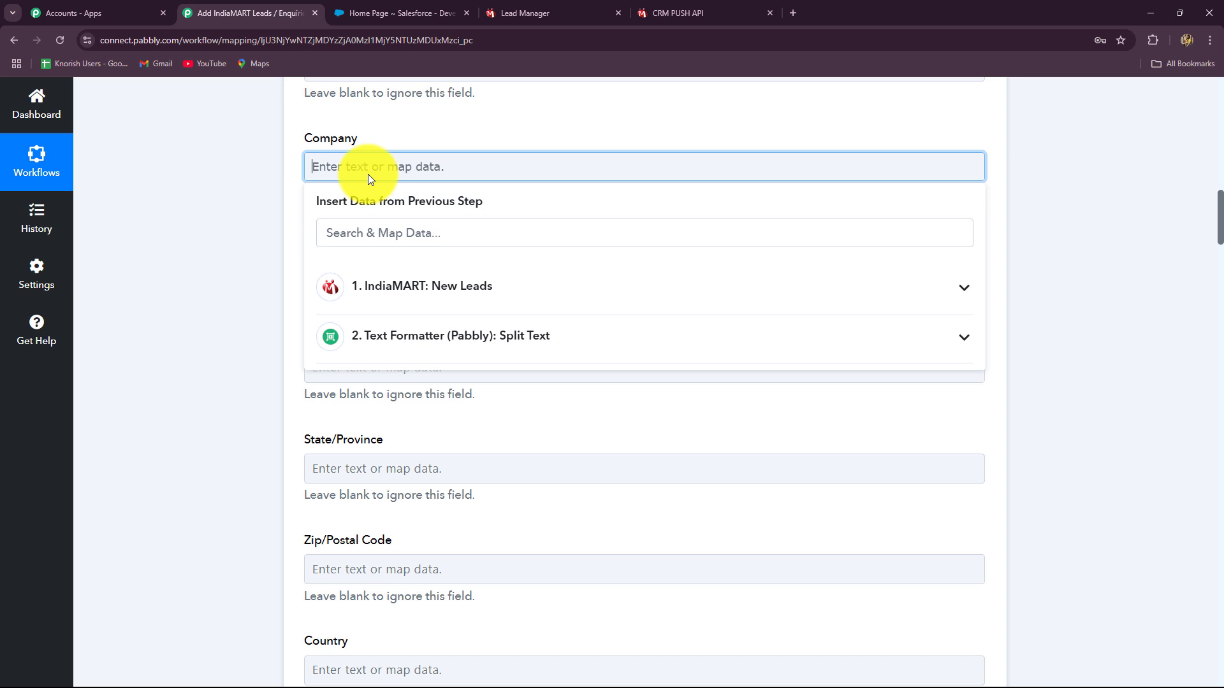
left_click(383, 376)
Map the lead's City to Response Sender City from the IndiaMART trigger data.
left_click(383, 372)
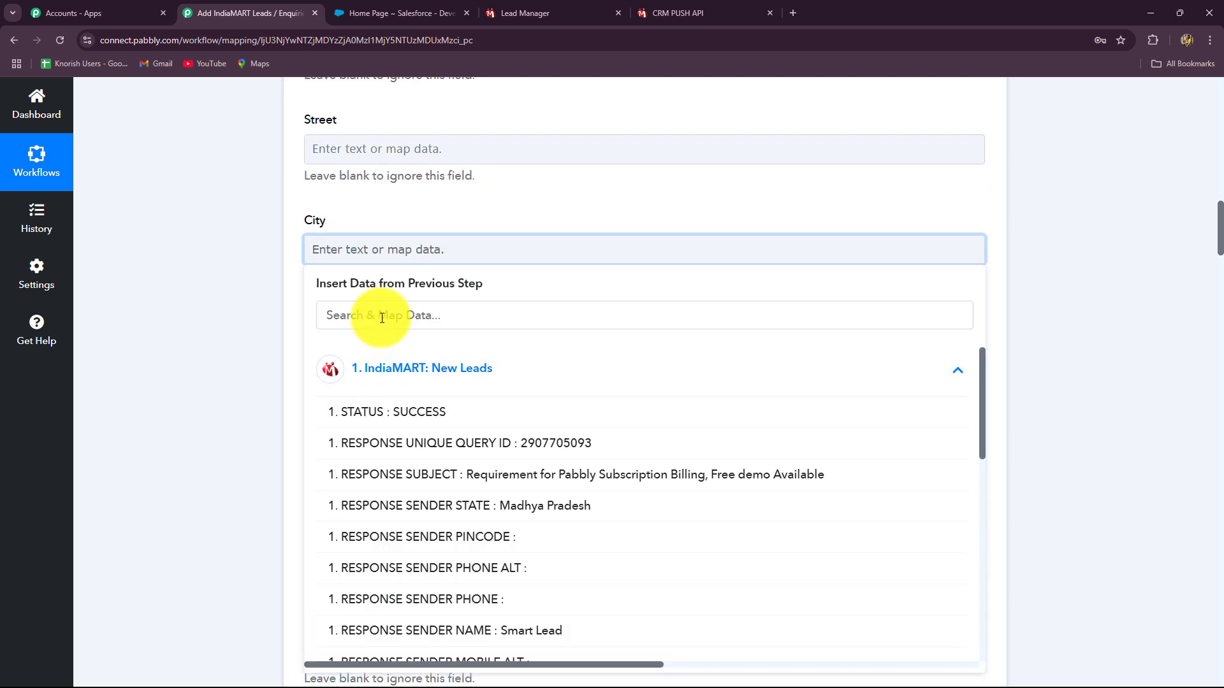
left_click(381, 313)
type("cit")
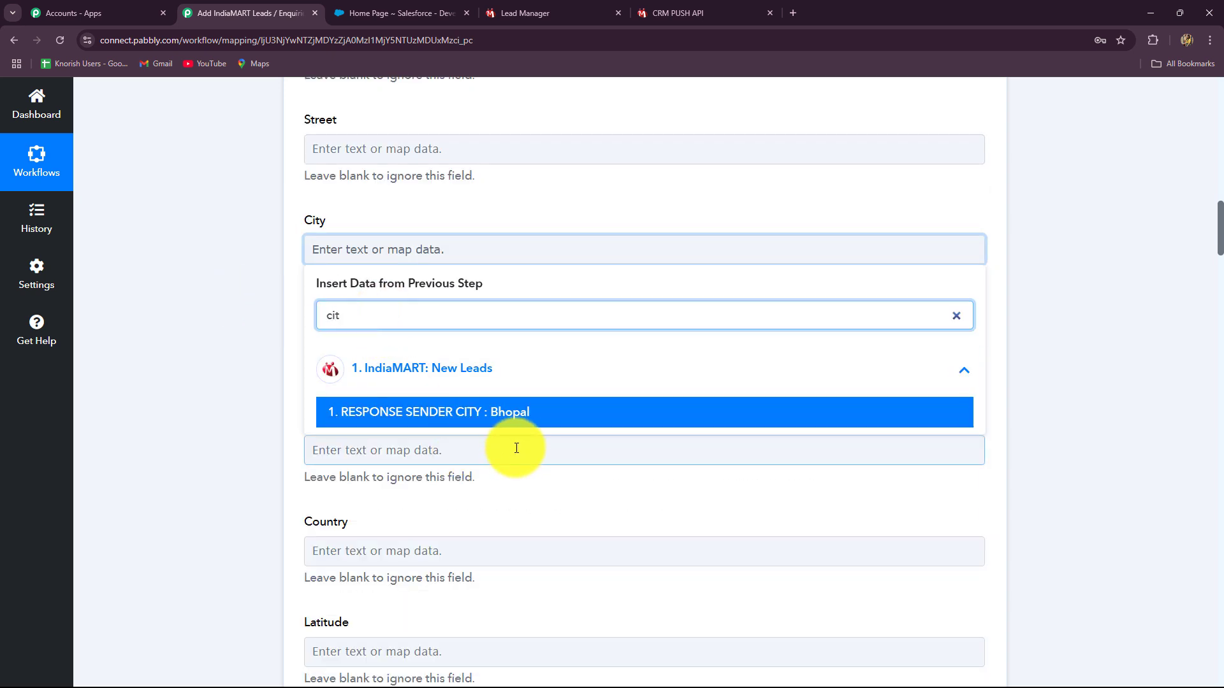
left_click(485, 420)
left_click(238, 401)
scroll(238, 400, "down", 3)
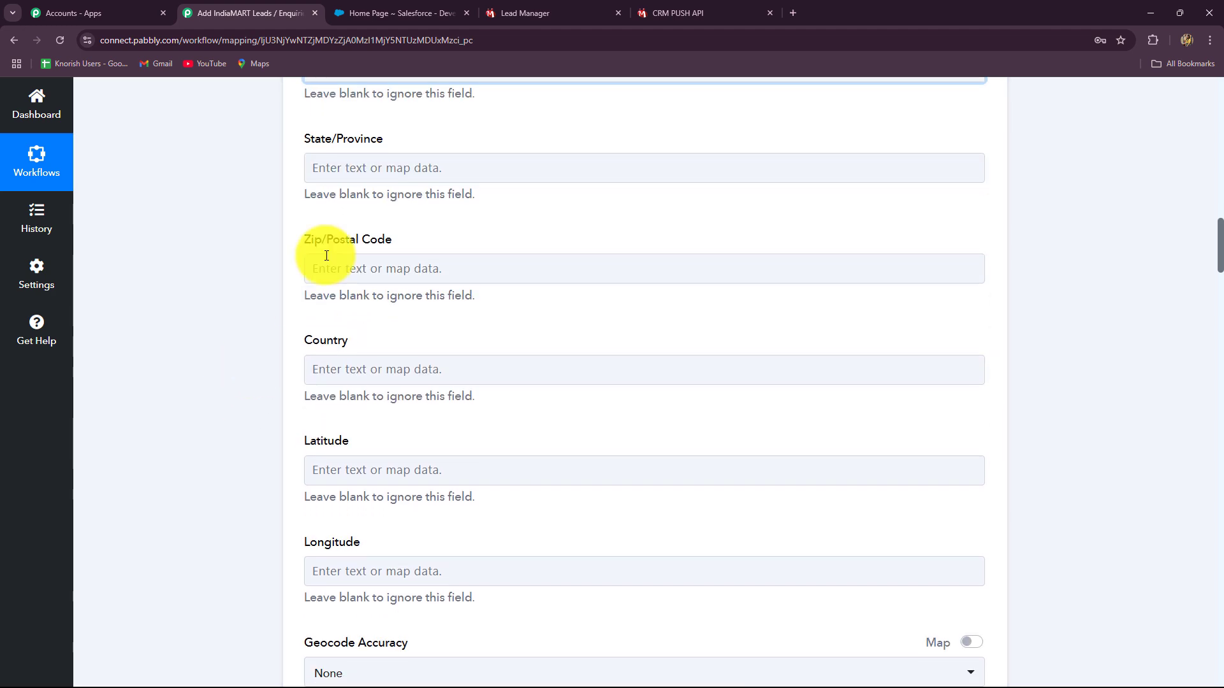
Map the lead's State/Province to Response Sender State from the IndiaMART trigger data.
left_click(368, 170)
left_click(394, 288)
left_click(398, 233)
type("mp")
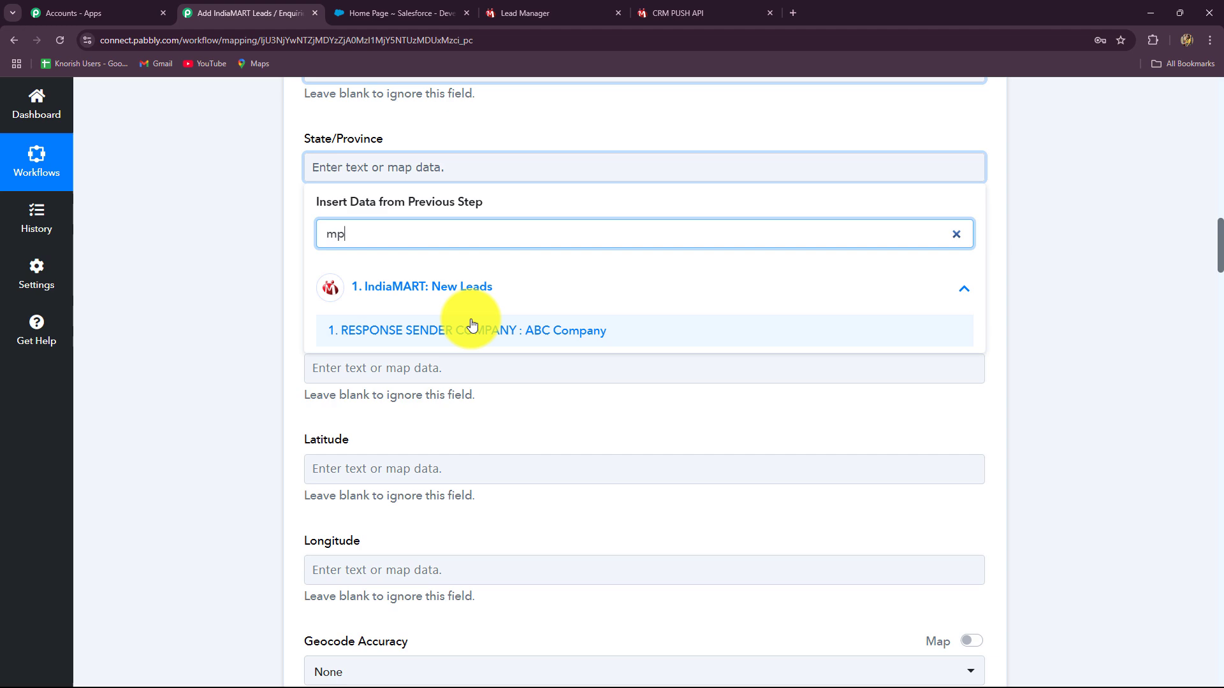
key("BackSpace")
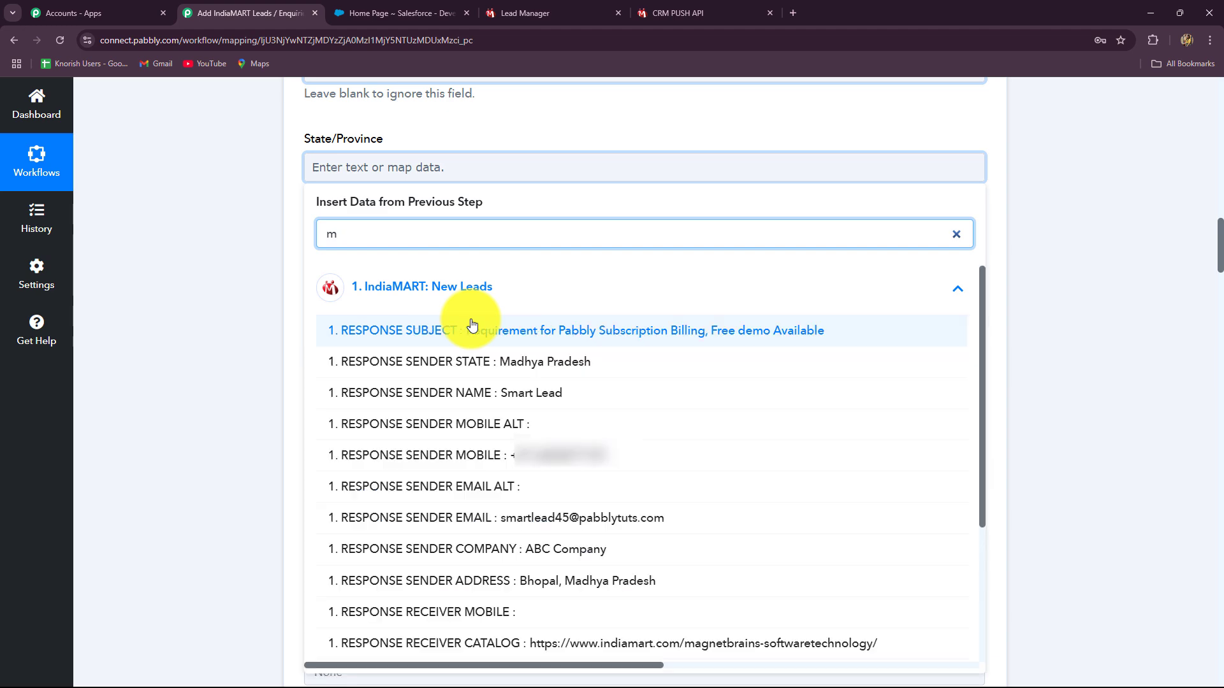
Leave Zip/Postal Code empty and map the lead's Country to Response Sender Country ISO.
left_click(349, 154)
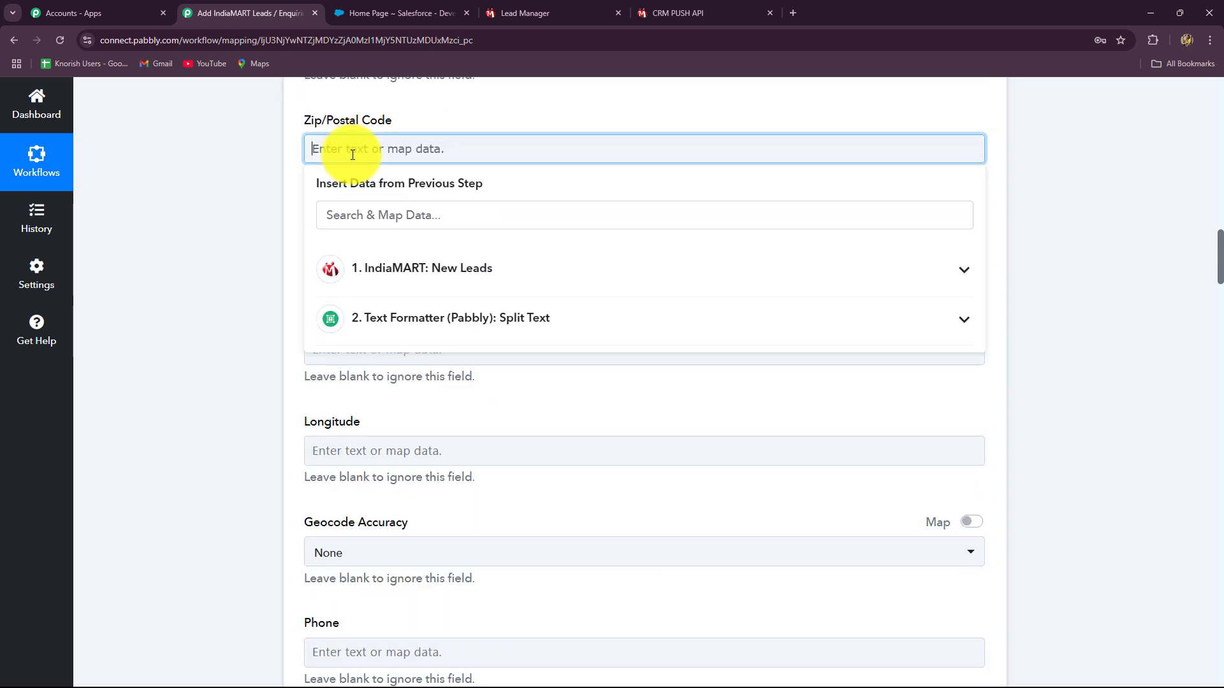
left_click(242, 174)
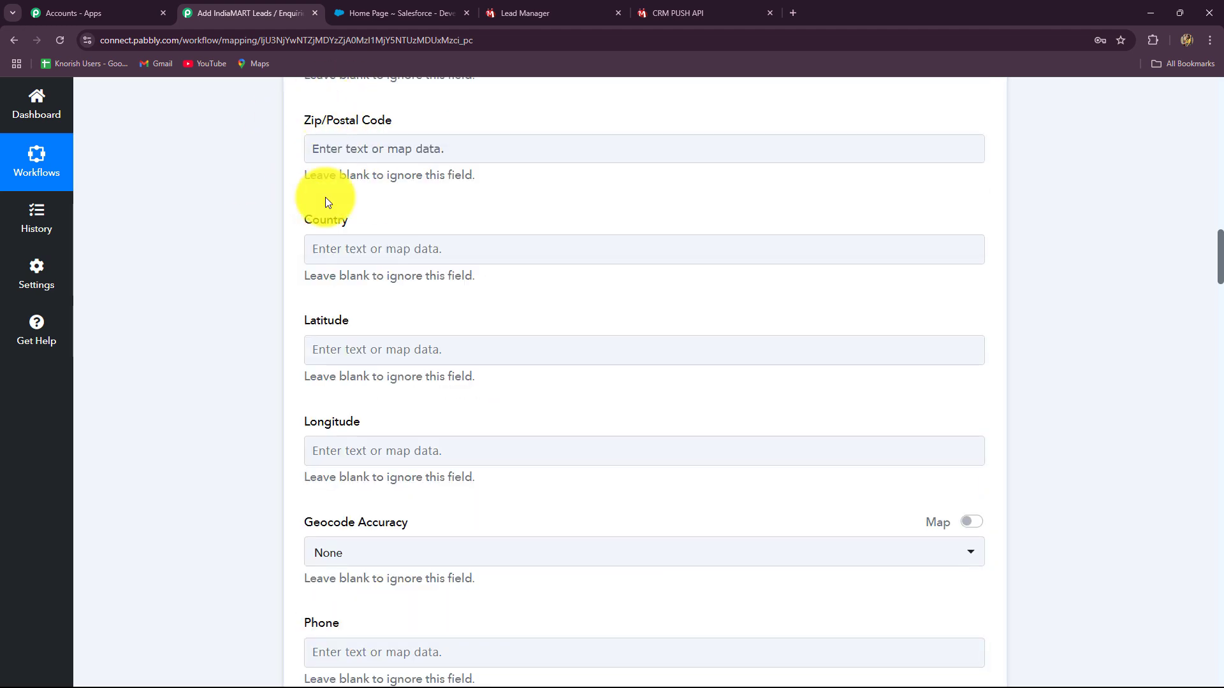
left_click(322, 247)
left_click(350, 315)
type("in")
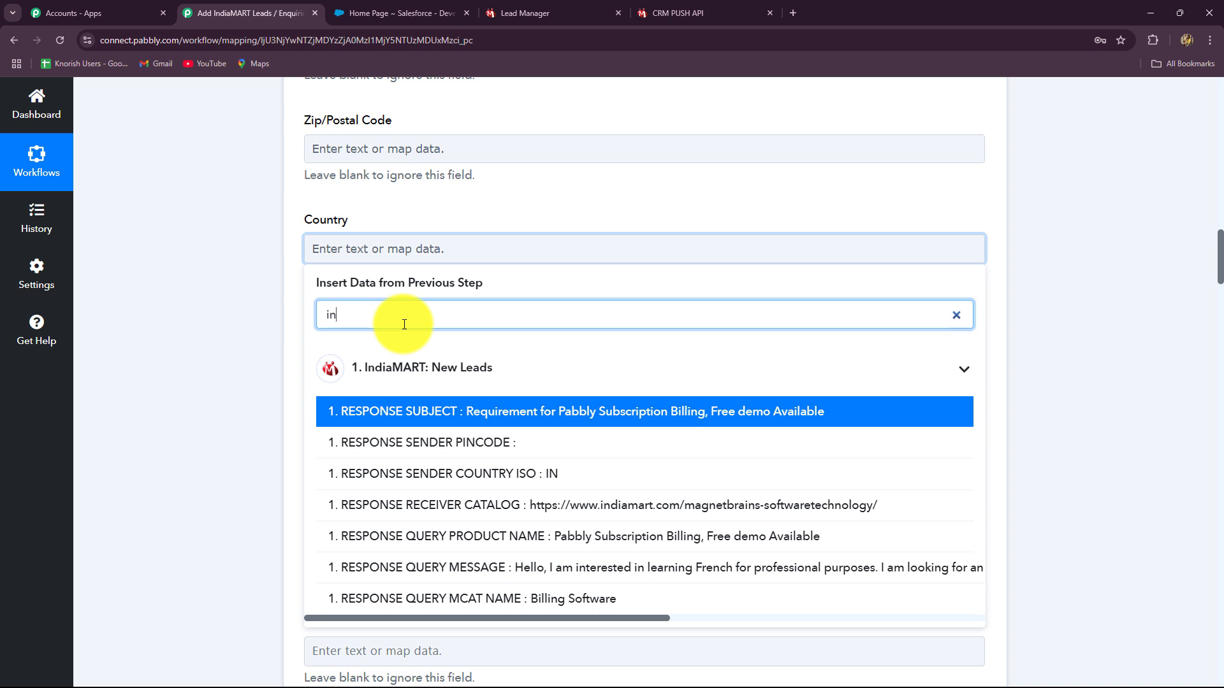
left_click(580, 475)
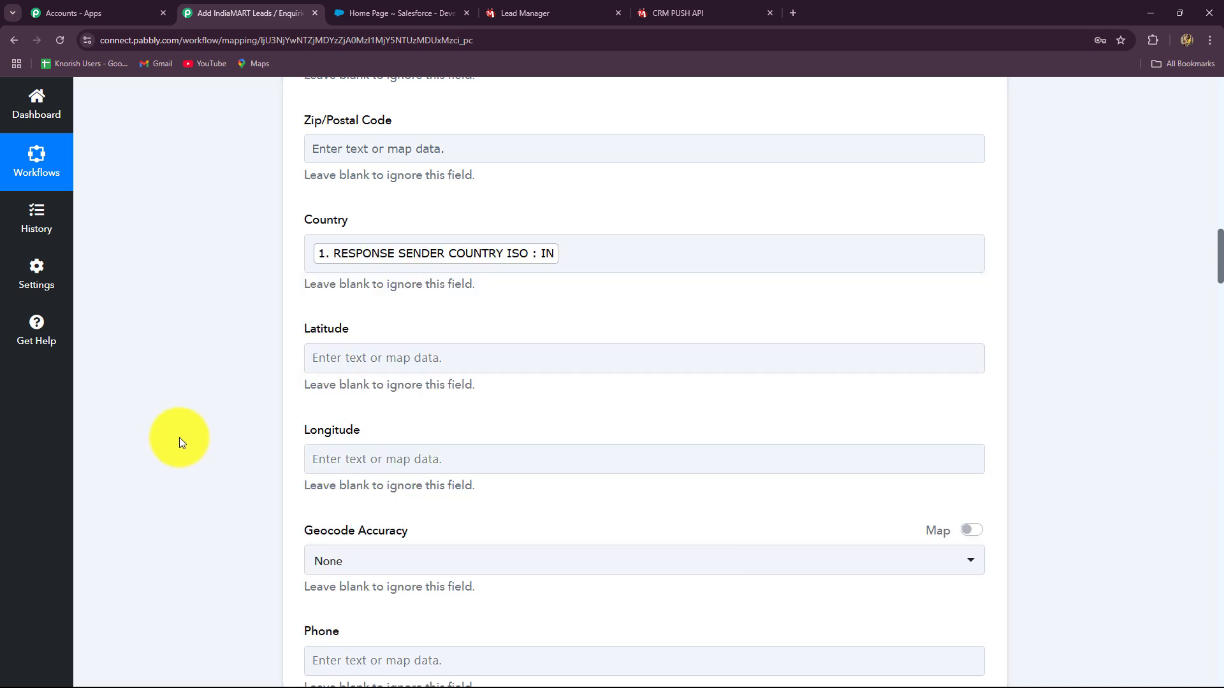
Map the lead's Phone to Response Sender Mobile from the IndiaMART trigger data.
scroll(178, 437, "down", 2)
scroll(155, 460, "down", 4)
left_click(323, 274)
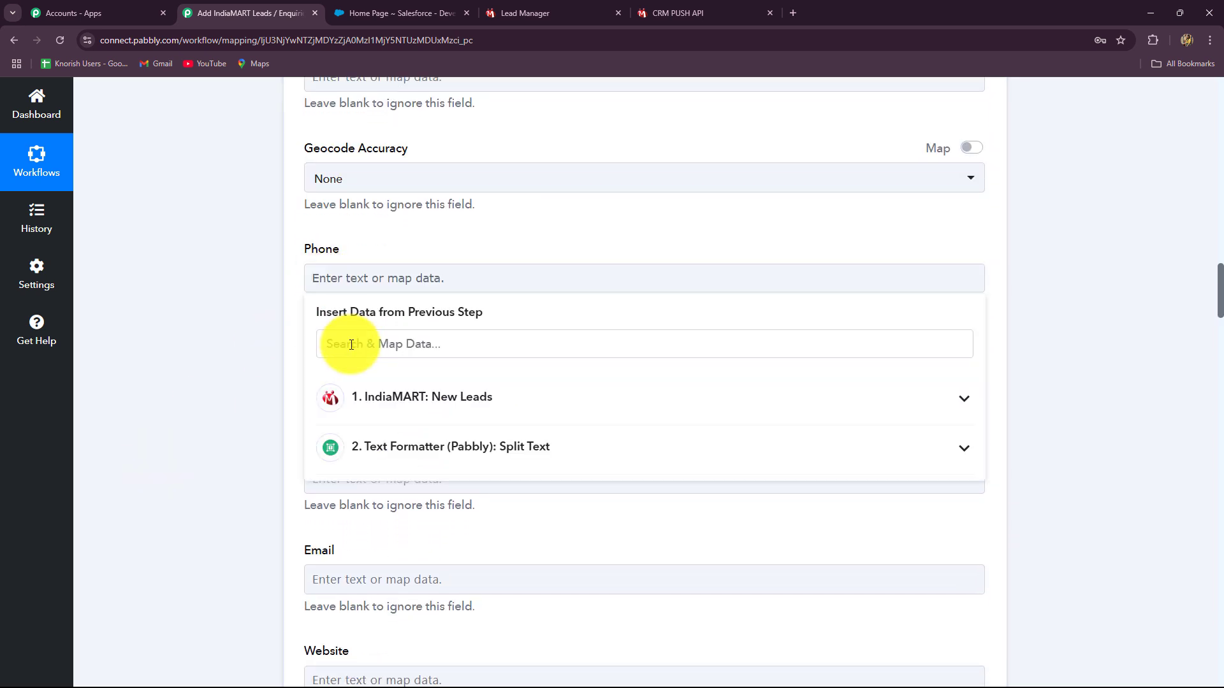
left_click(366, 345)
type("mob")
left_click(479, 441)
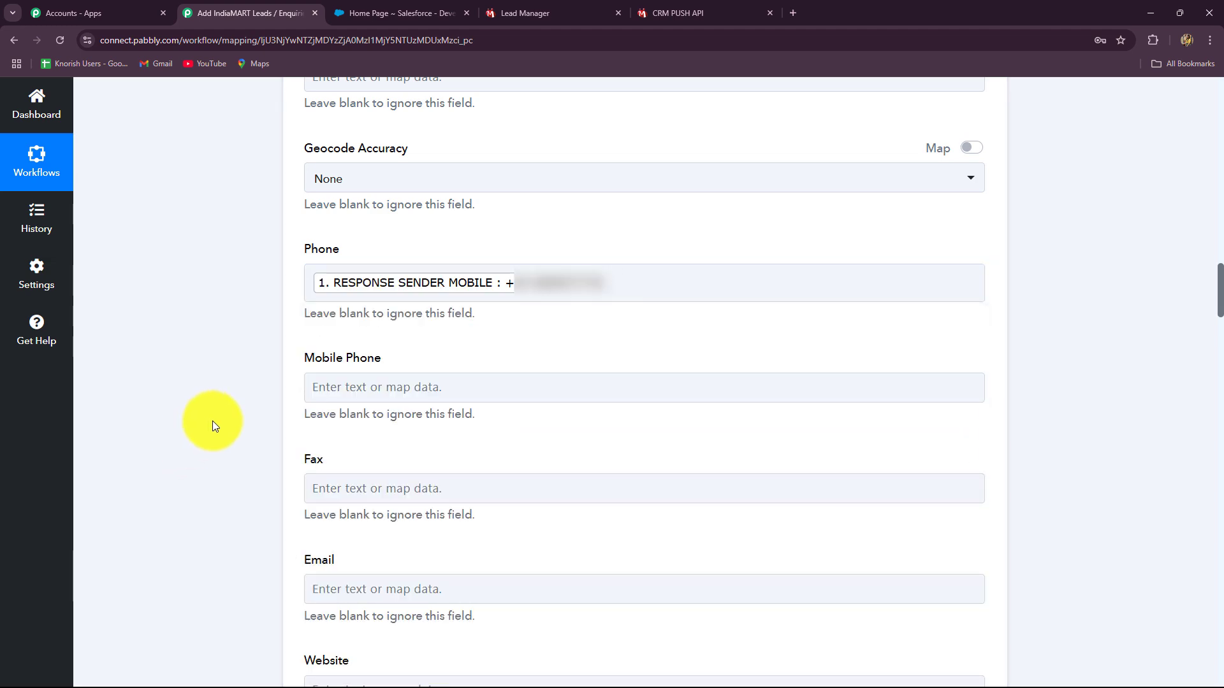
Map the lead's Email to Response Sender Email from the IndiaMART trigger data.
scroll(213, 426, "down", 5)
left_click(344, 270)
left_click(360, 339)
type("em")
left_click(447, 438)
left_click(183, 402)
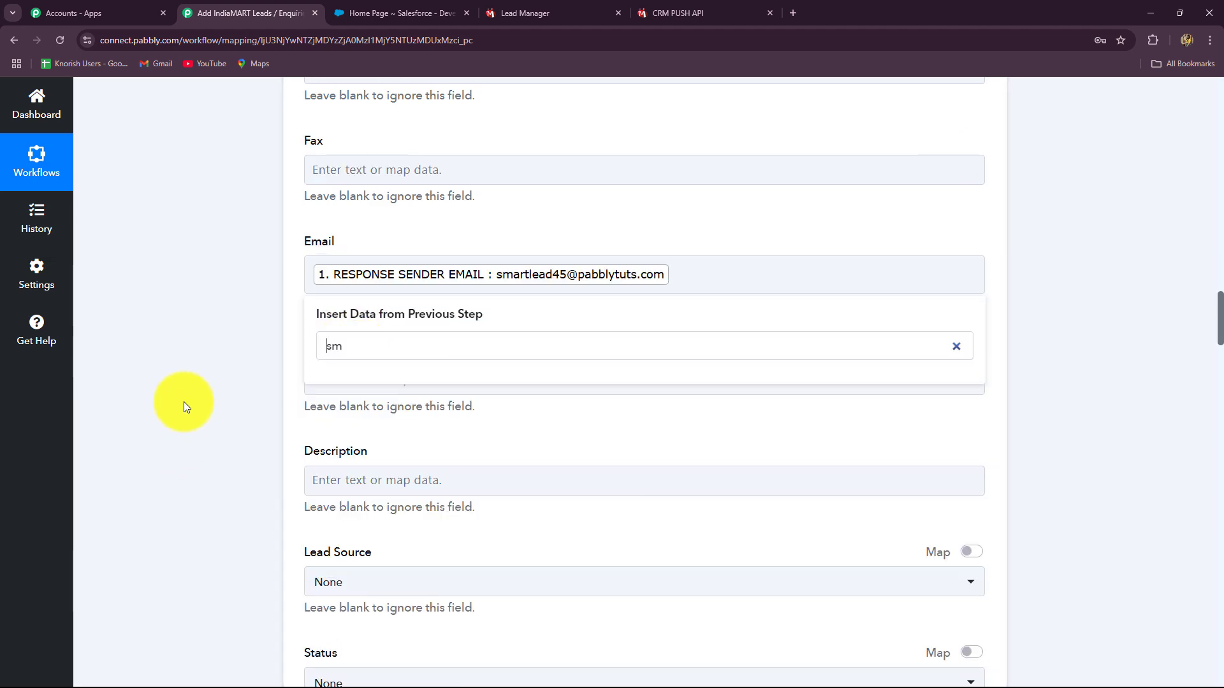
Map the lead's Description to Response Query Message from the IndiaMART trigger data.
scroll(190, 393, "down", 10)
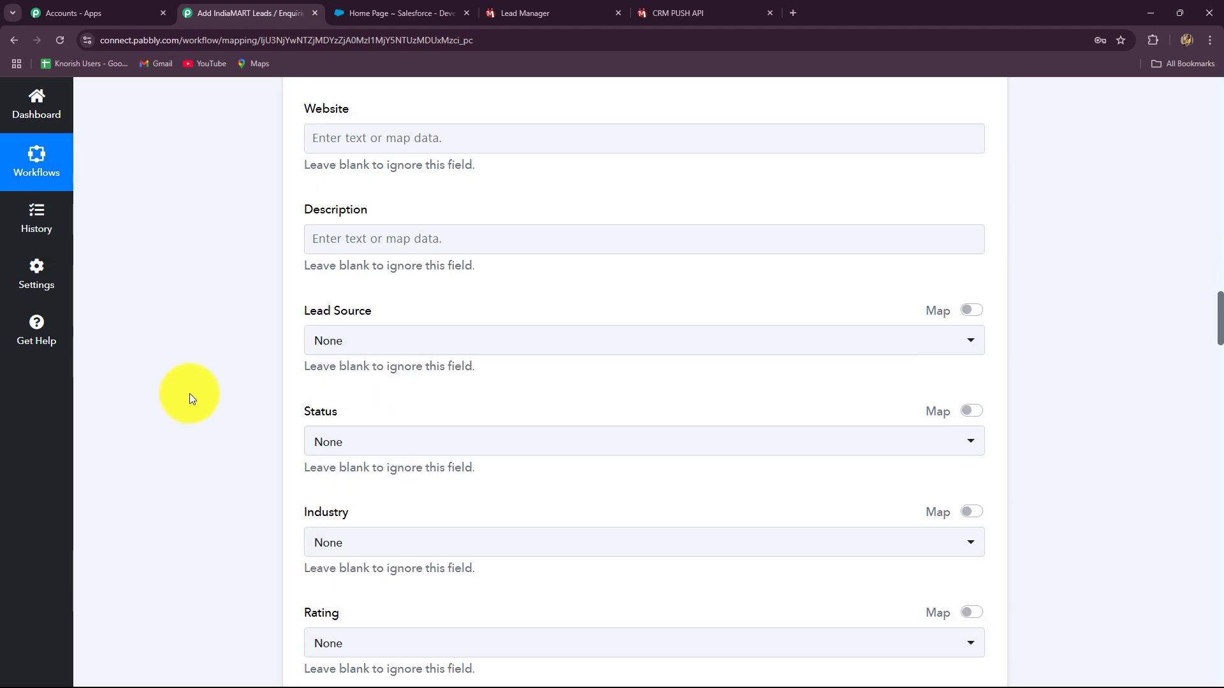
scroll(189, 380, "down", 9)
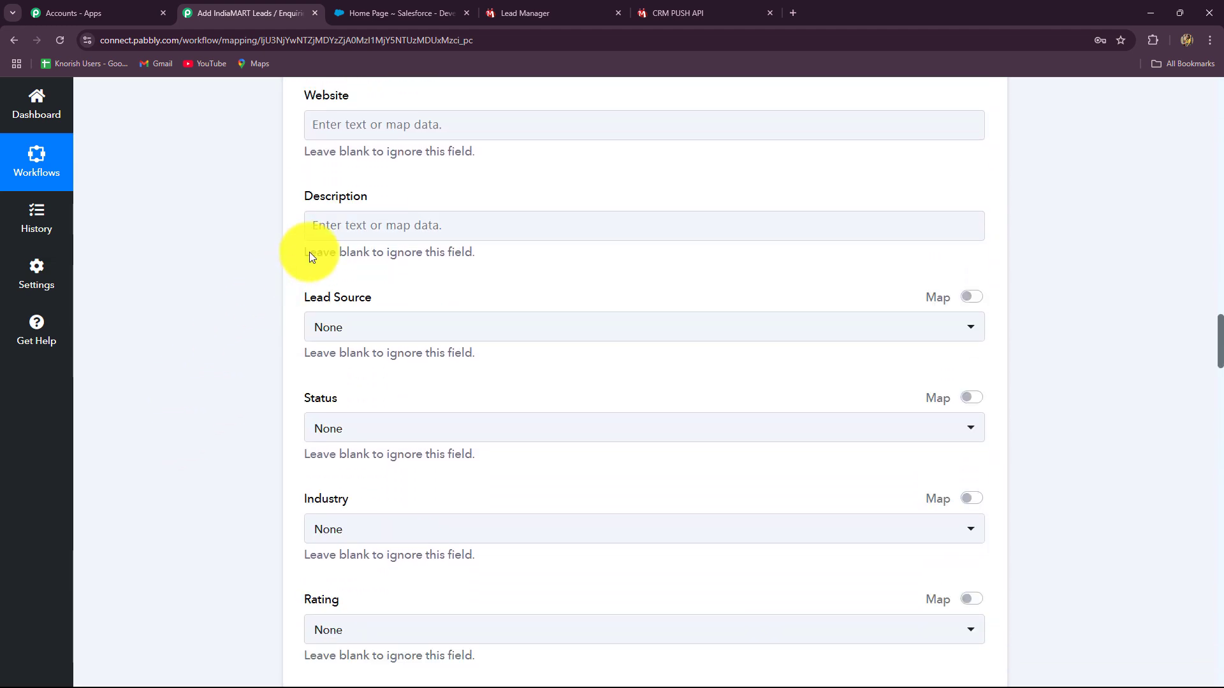
left_click(339, 226)
left_click(372, 296)
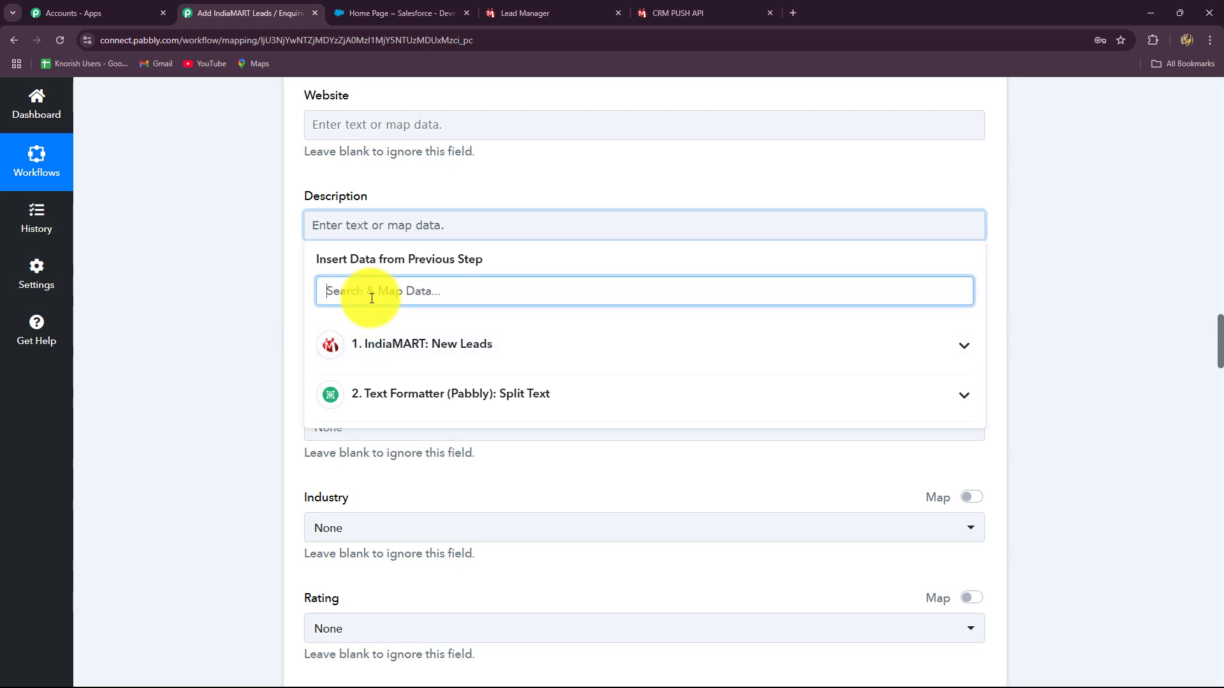
type("mess")
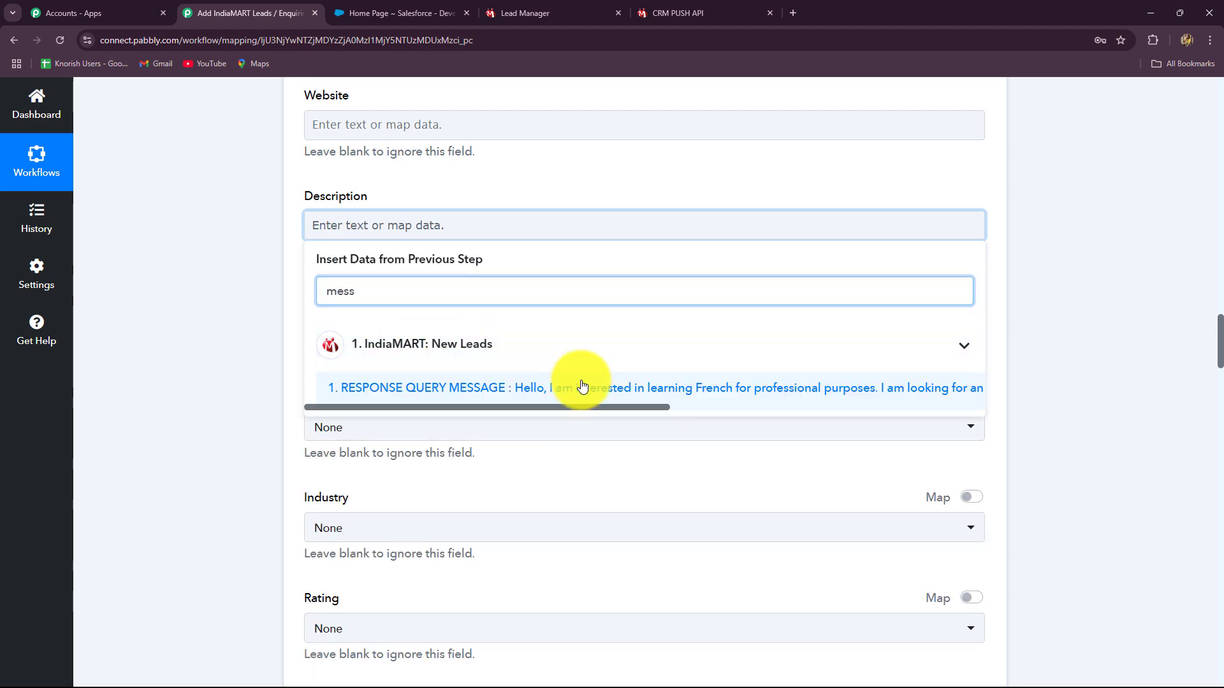
left_click(580, 388)
left_click(166, 334)
scroll(166, 334, "down", 5)
scroll(166, 335, "up", 5)
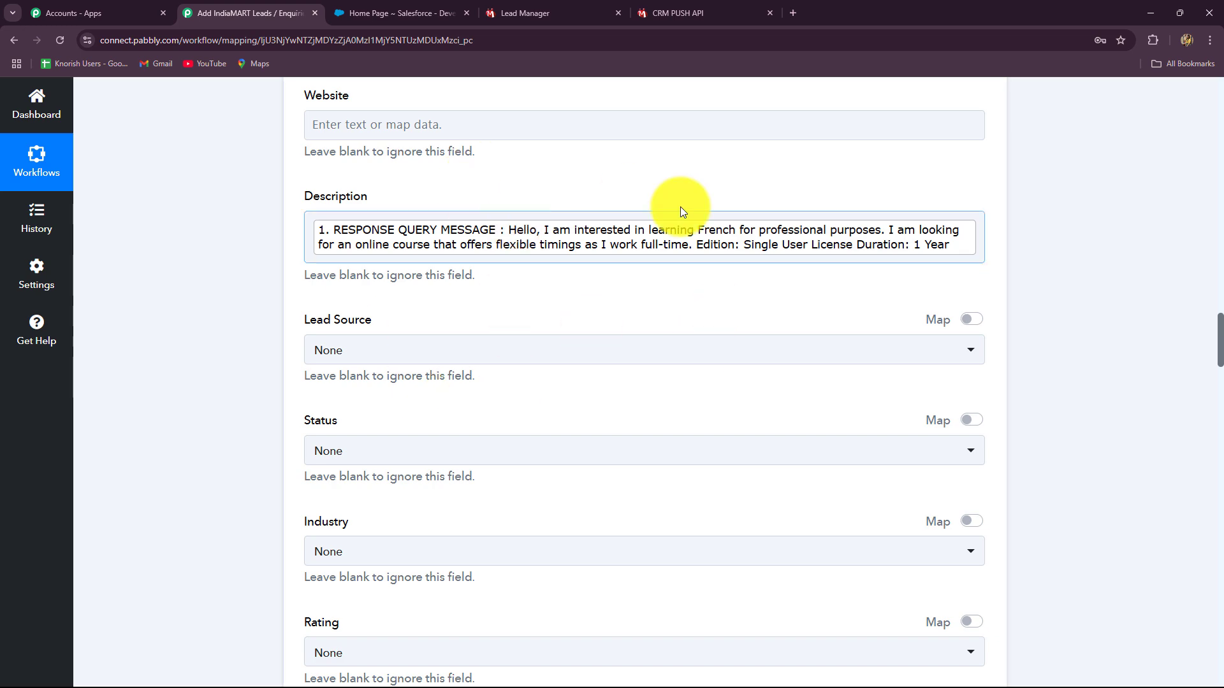
Leave the remaining lead fields empty, save the Create Record step with a test request, and check the response.
scroll(733, 332, "down", 3)
scroll(733, 332, "down", 20)
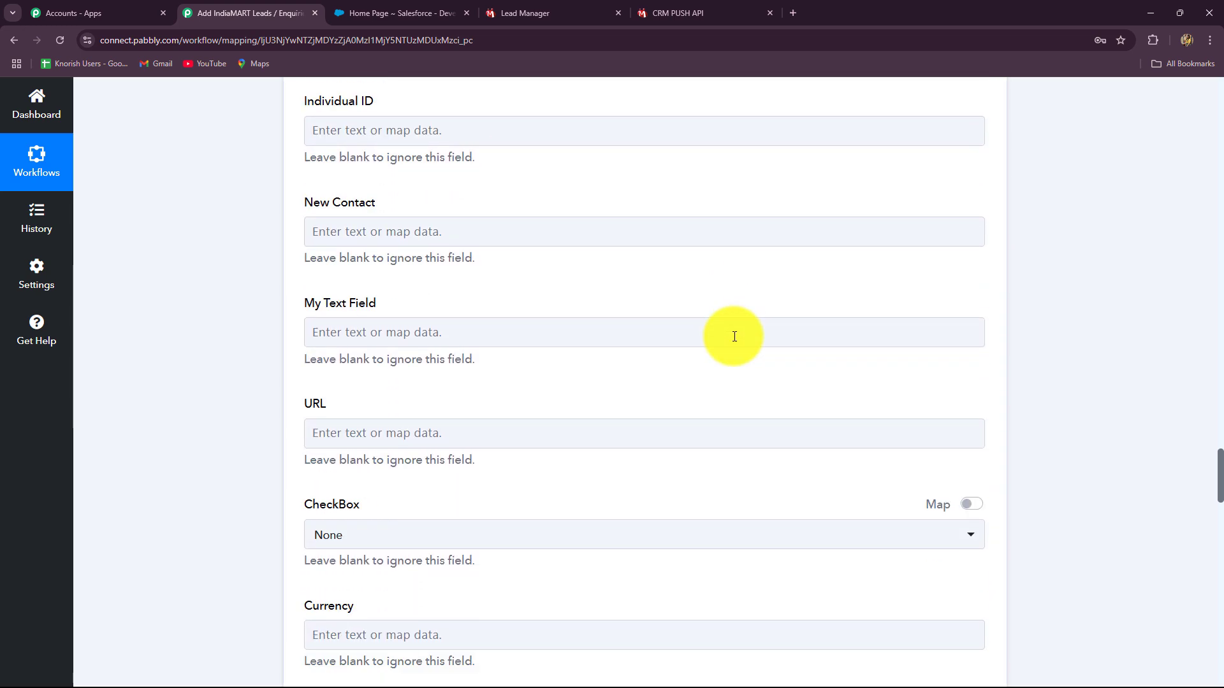
scroll(734, 337, "down", 20)
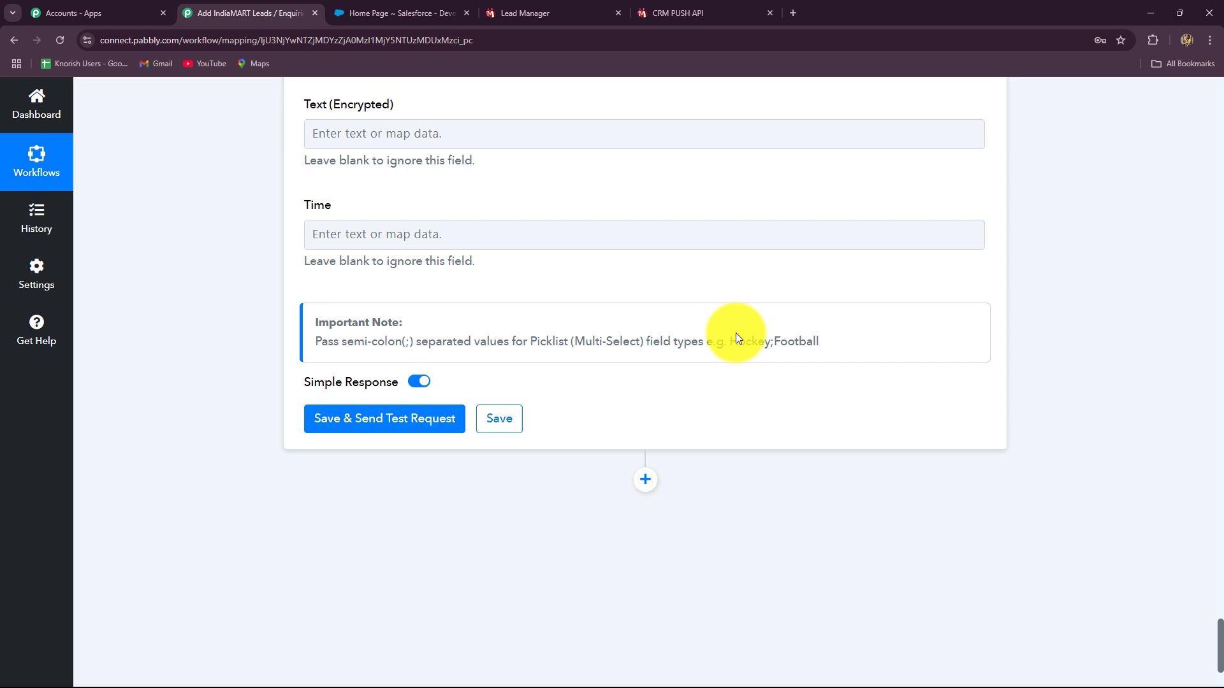
scroll(735, 337, "down", 3)
left_click(411, 274)
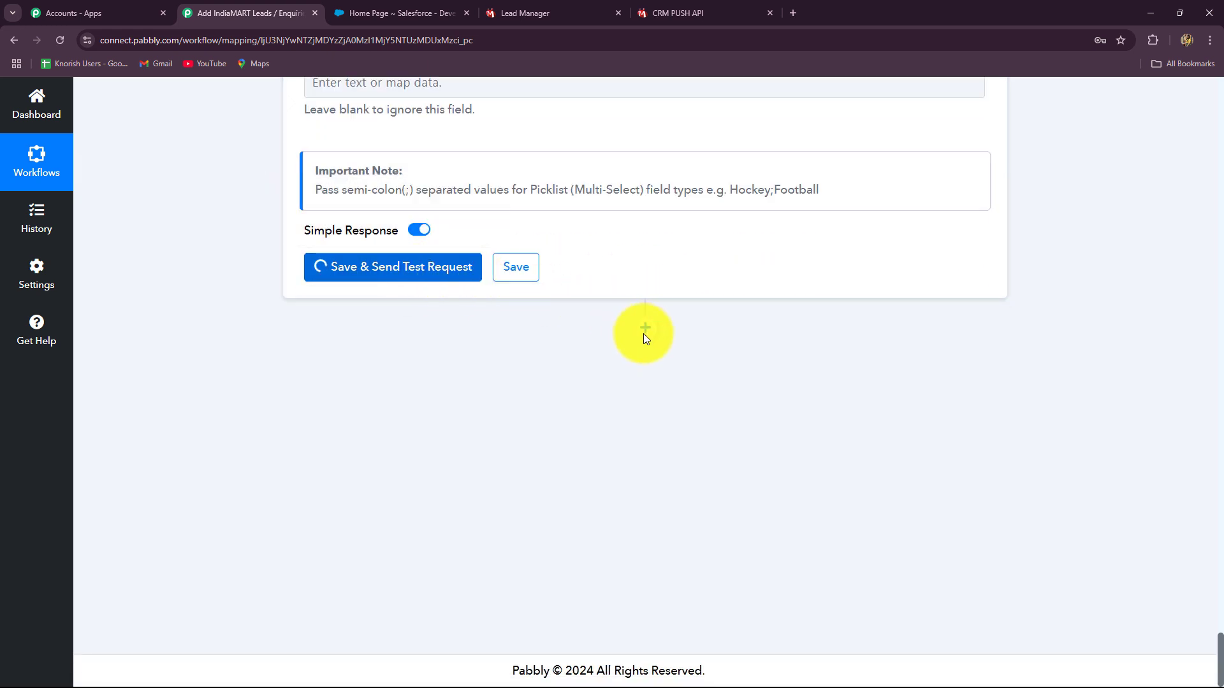
left_click_drag(839, 425, 636, 486)
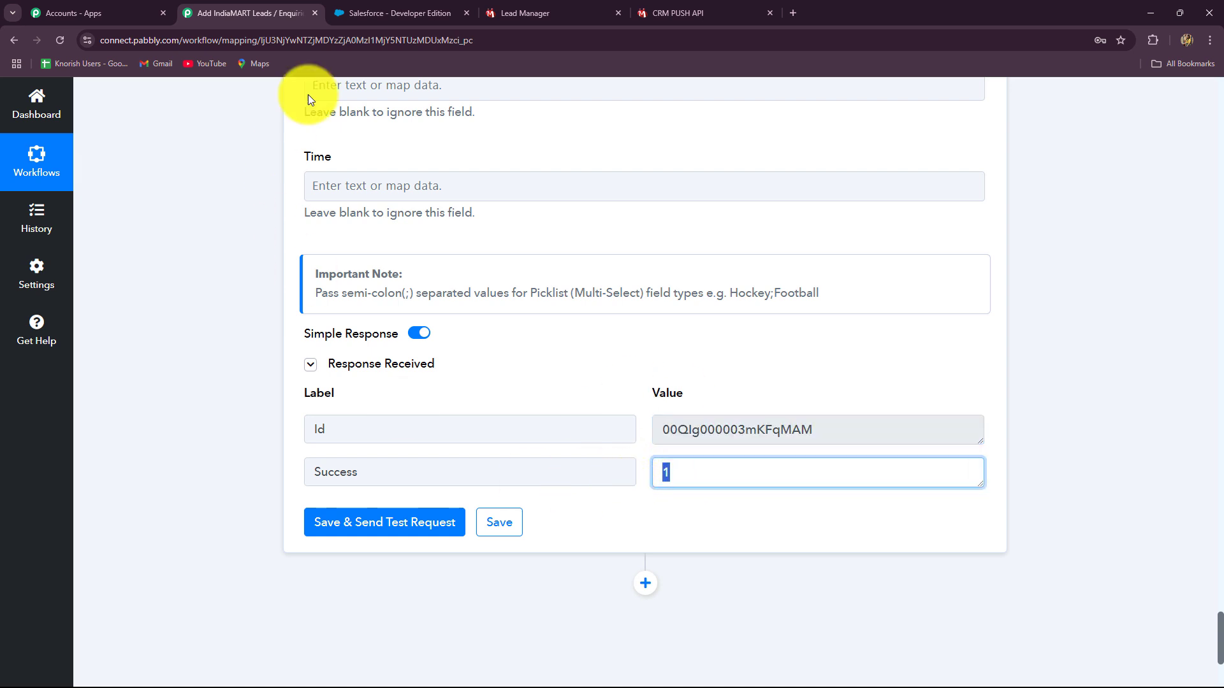
Switch to Salesforce, open the newly created lead under Leads, and review its contact details, address and description.
left_click(400, 11)
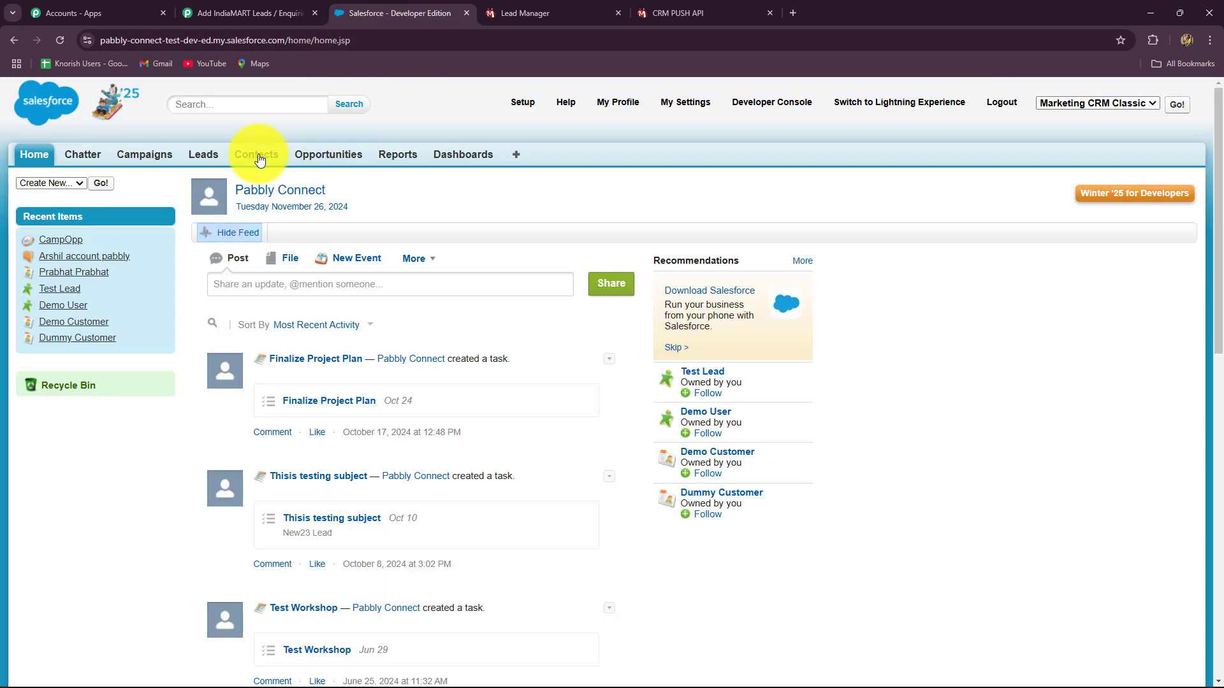
left_click(213, 164)
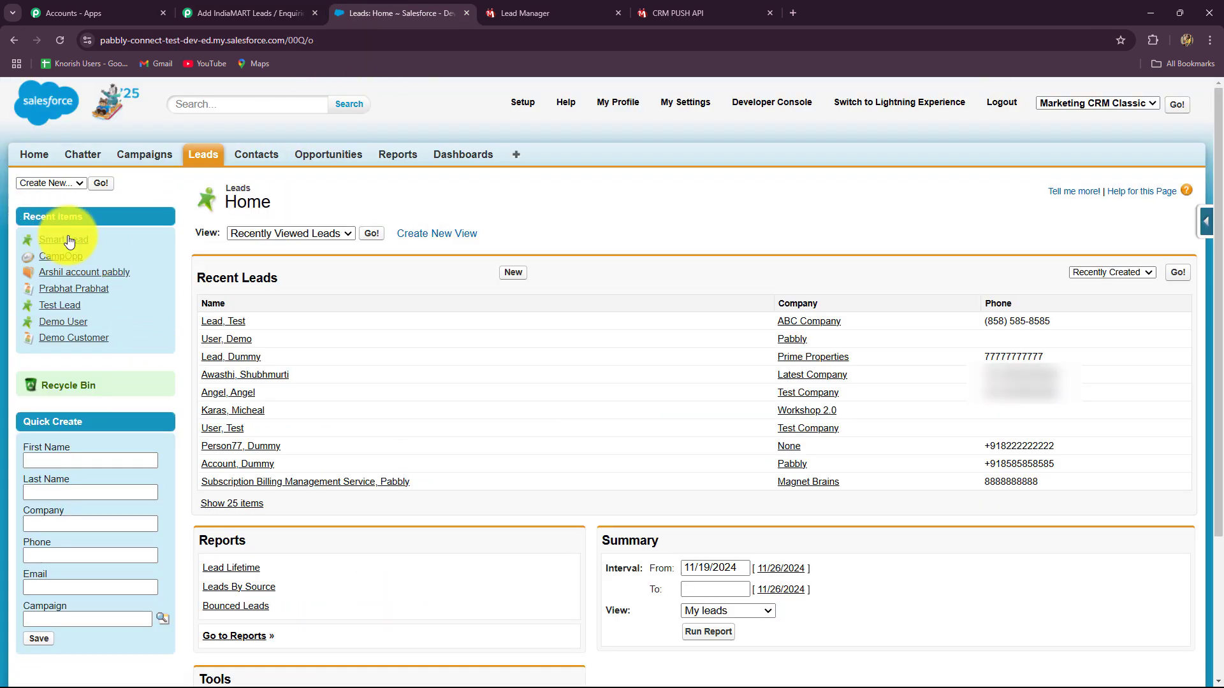
left_click(63, 237)
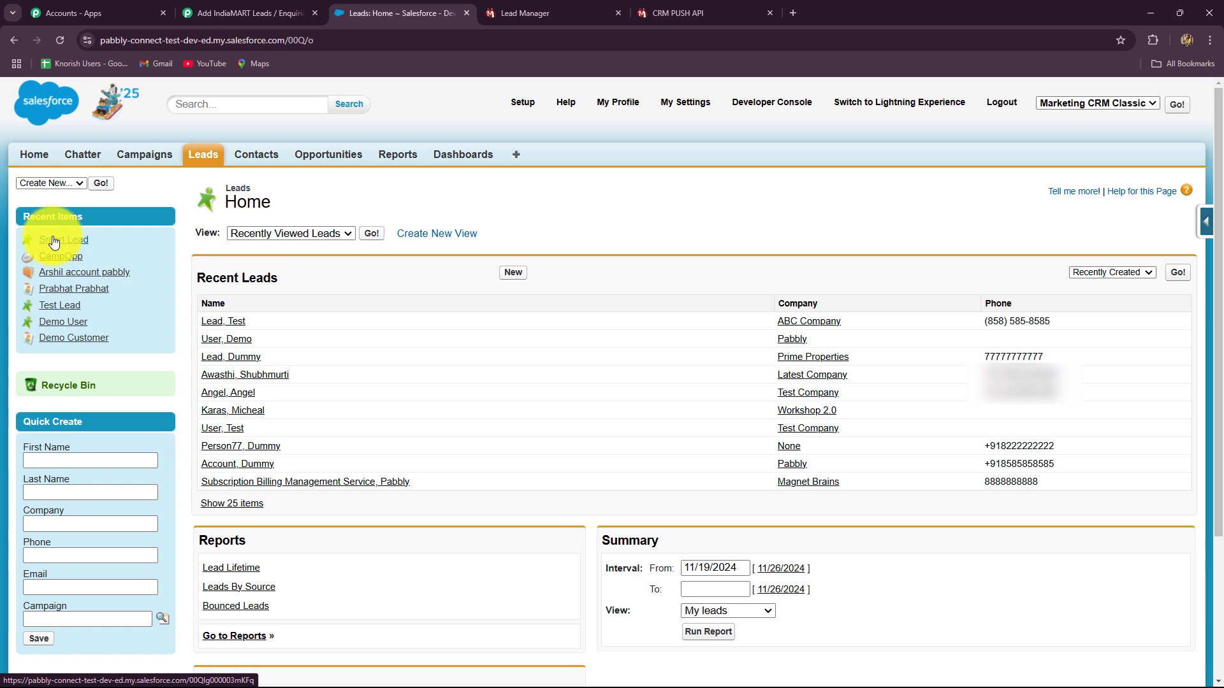
scroll(196, 335, "down", 7)
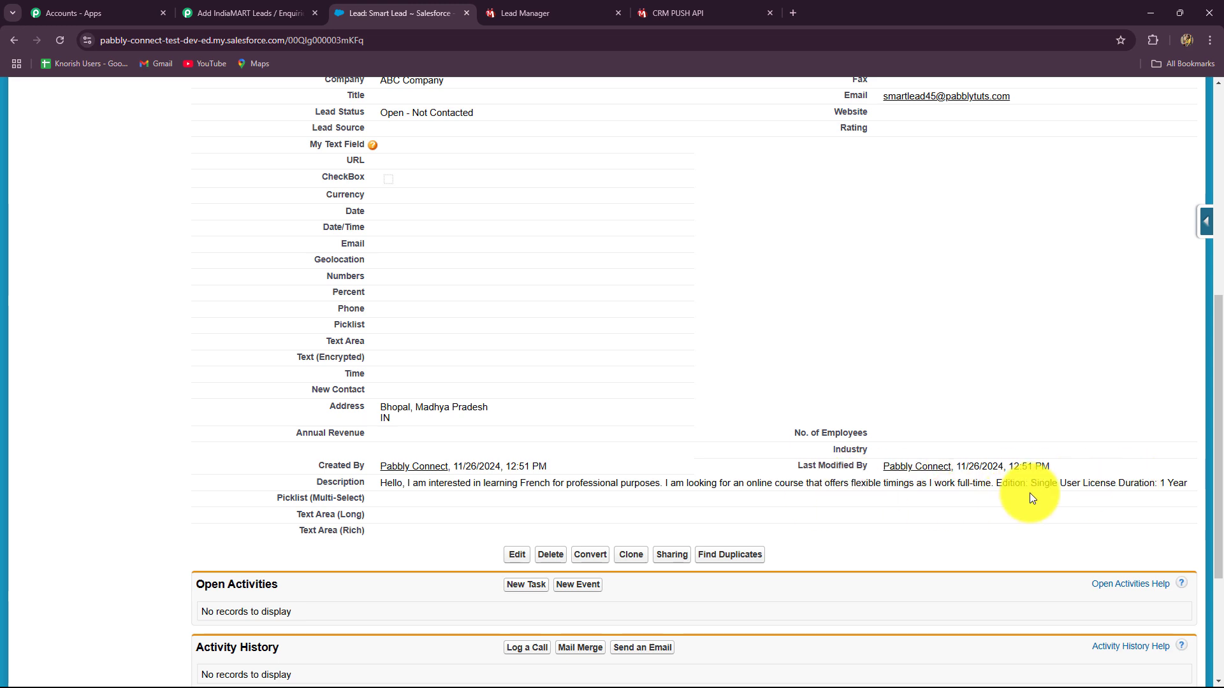
Return to the Pabbly Connect workflow and collapse the Salesforce Create Record step.
left_click(239, 11)
scroll(1131, 309, "up", 10)
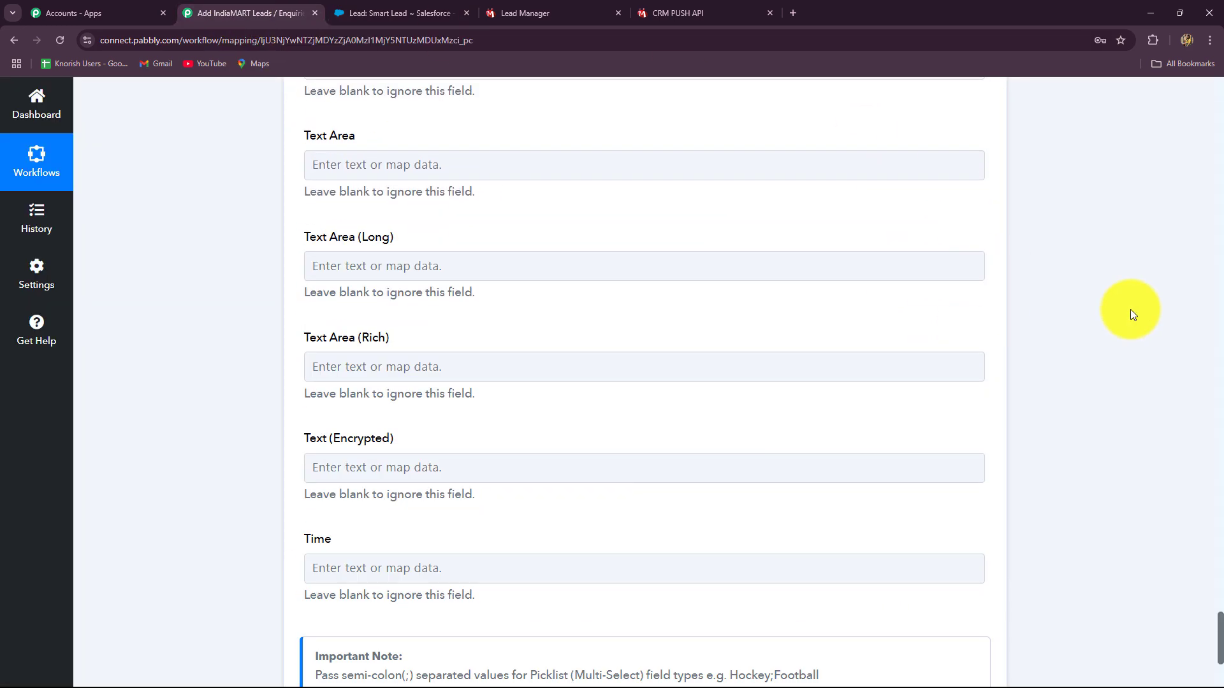
scroll(1133, 313, "up", 15)
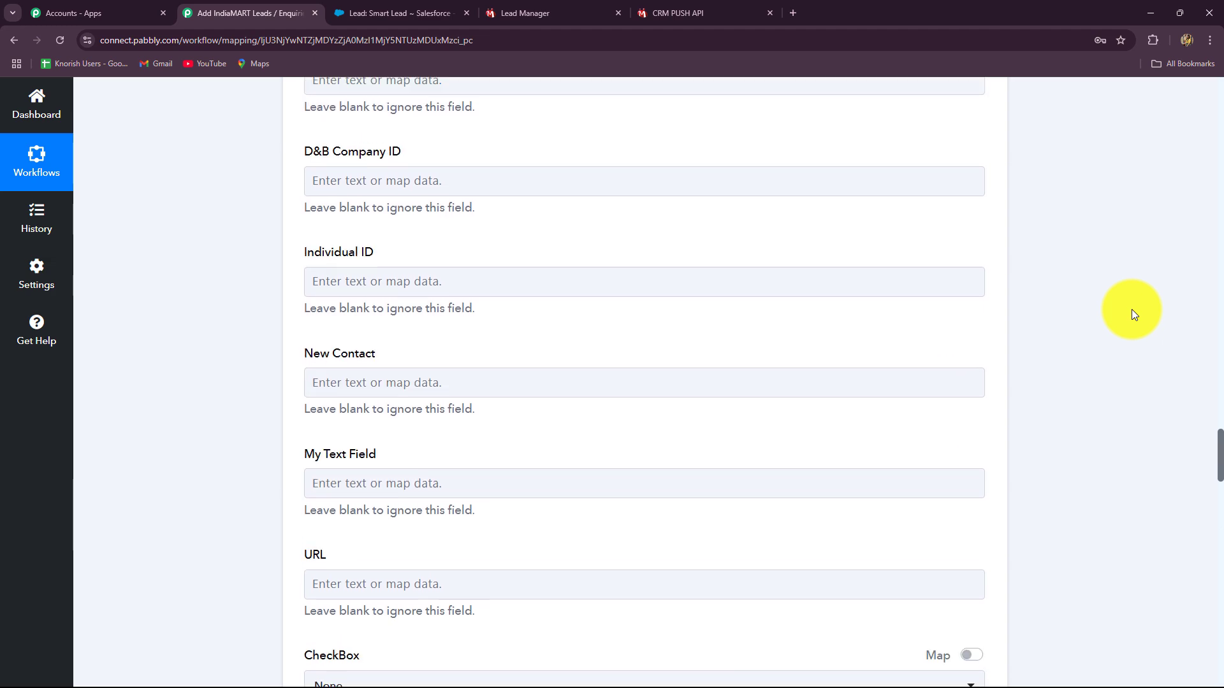
scroll(1133, 313, "up", 20)
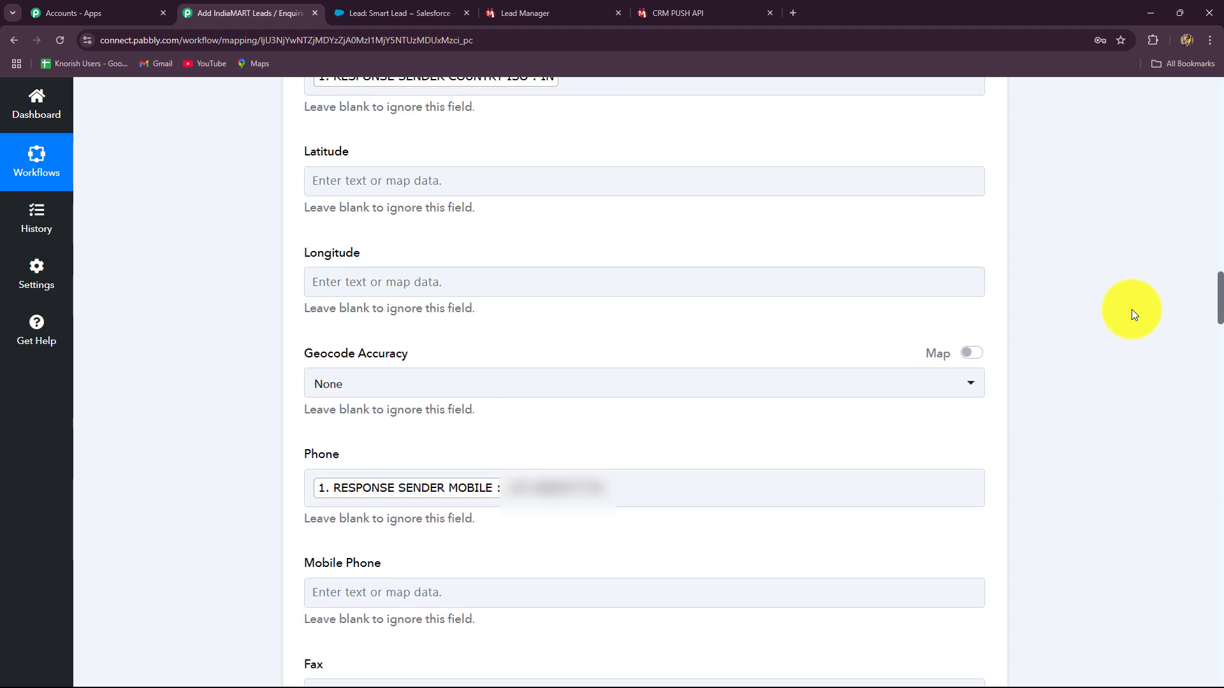
scroll(1133, 313, "up", 15)
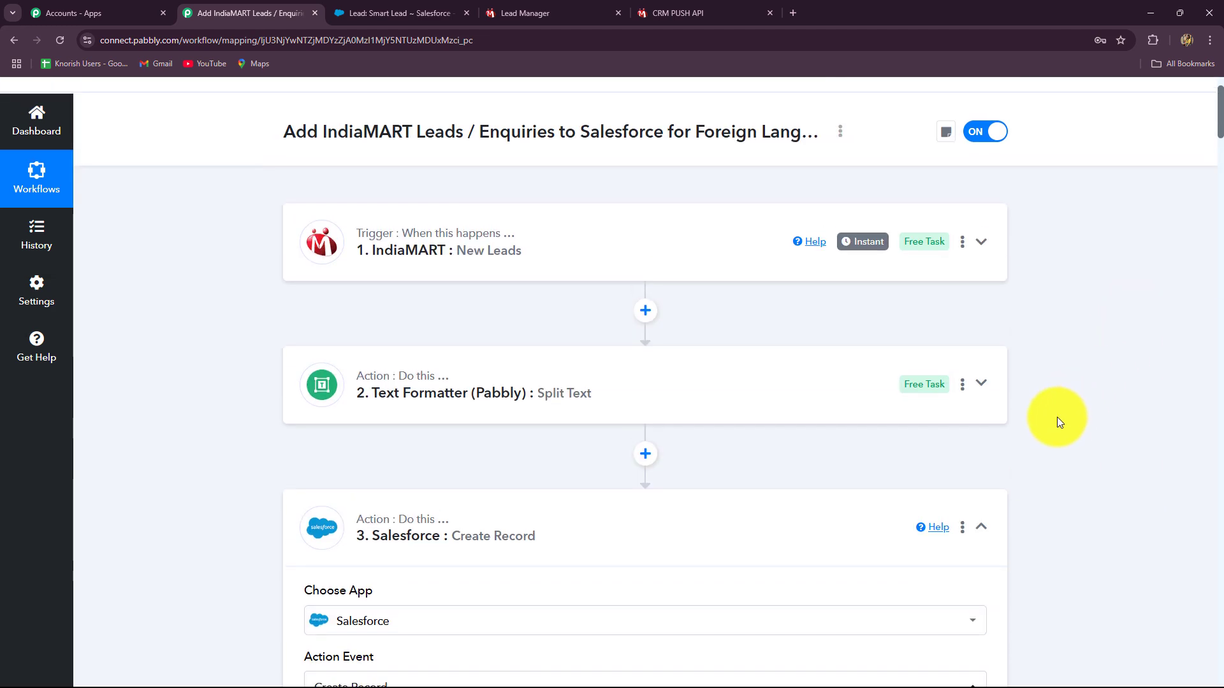
left_click(982, 528)
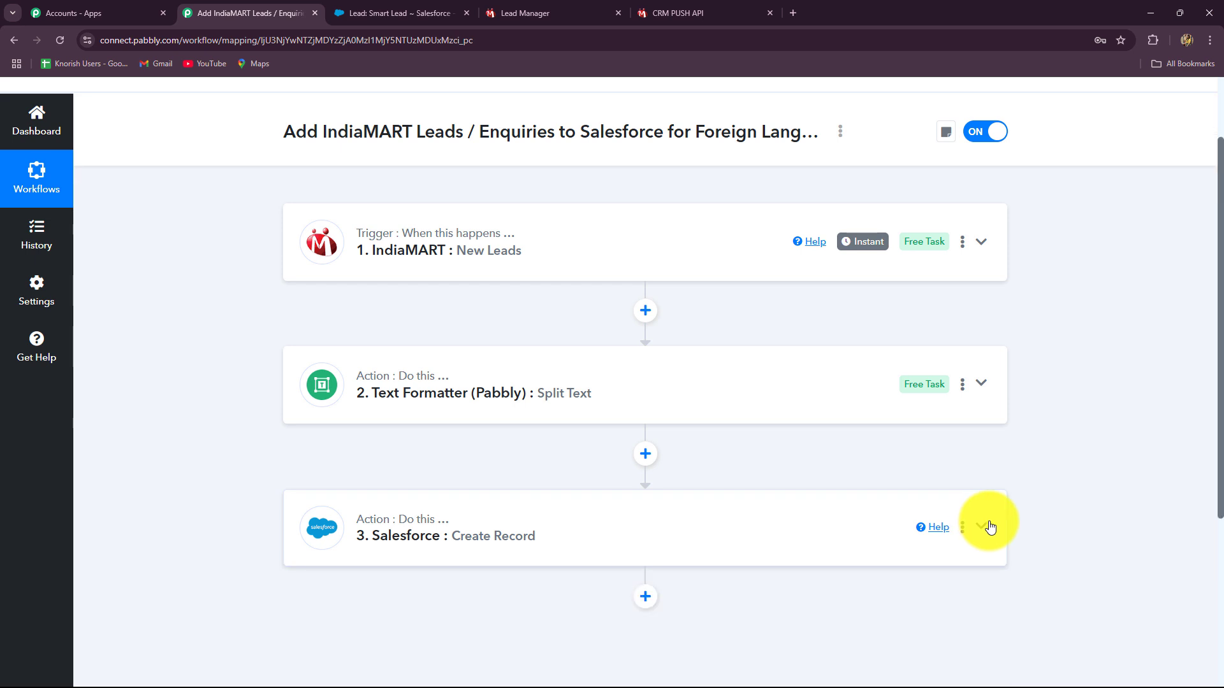